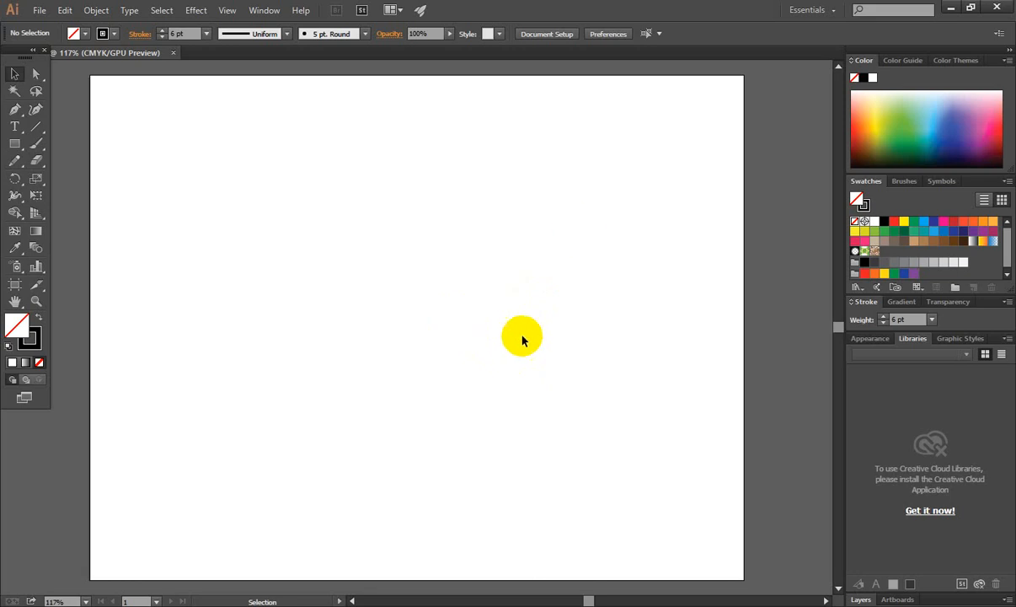
{"action": "left_click", "coordinate": [16, 197]}
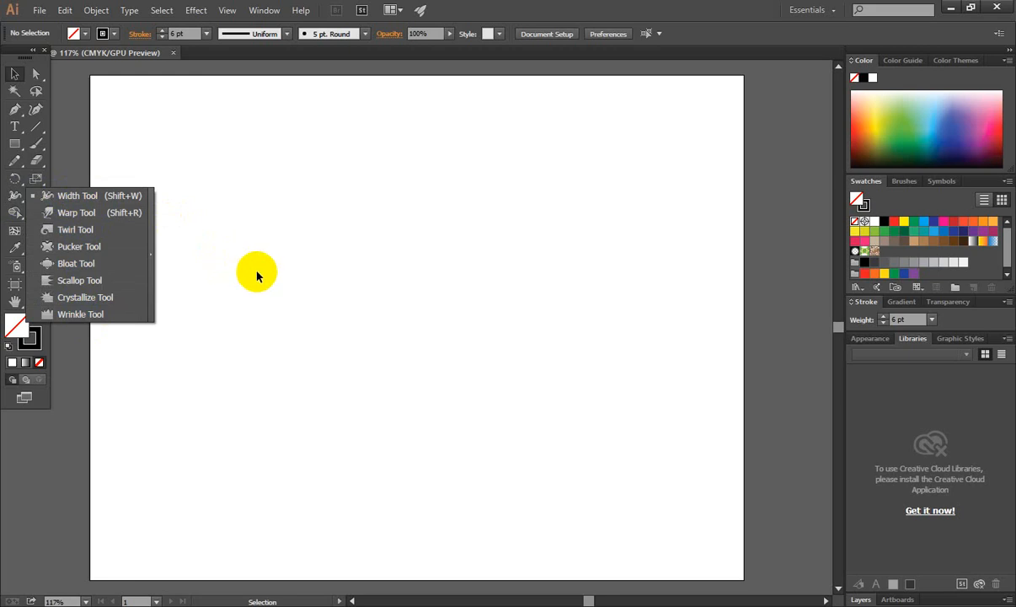
{"action": "left_click", "coordinate": [13, 215]}
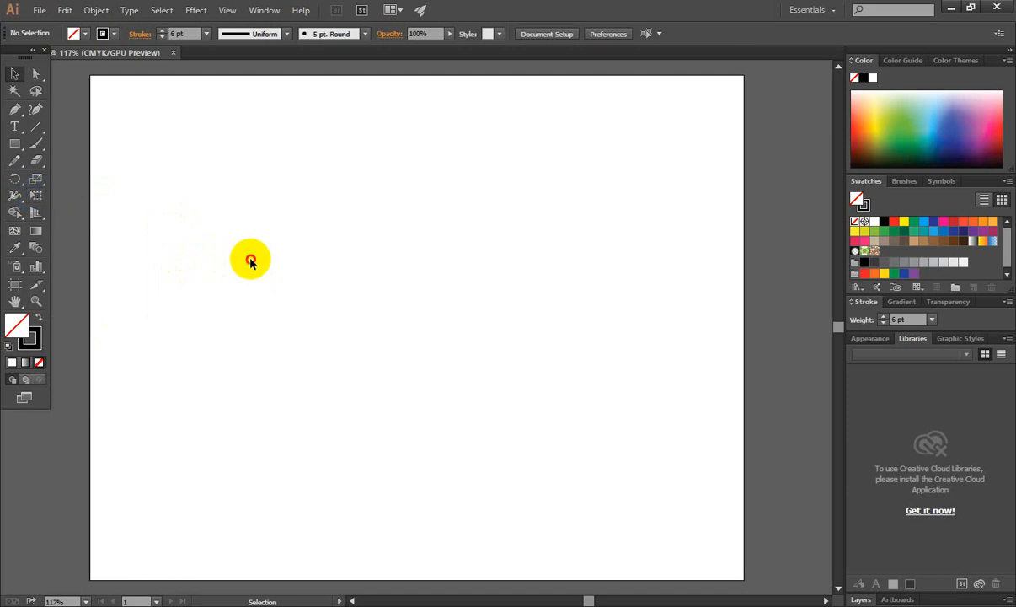
Step: Draw a rectangle about 1.96 by 1.82 in near the artboard's middle and move it slightly right and down
{"action": "left_click", "coordinate": [12, 145]}
{"action": "left_click_drag", "start_coordinate": [10, 147], "coordinate": [69, 150]}
{"action": "mouse_move", "coordinate": [312, 229]}
{"action": "left_mouse_down"}
{"action": "mouse_move", "coordinate": [365, 298]}
{"action": "mouse_move", "coordinate": [428, 335]}
{"action": "left_mouse_up"}
{"action": "left_click", "coordinate": [15, 76]}
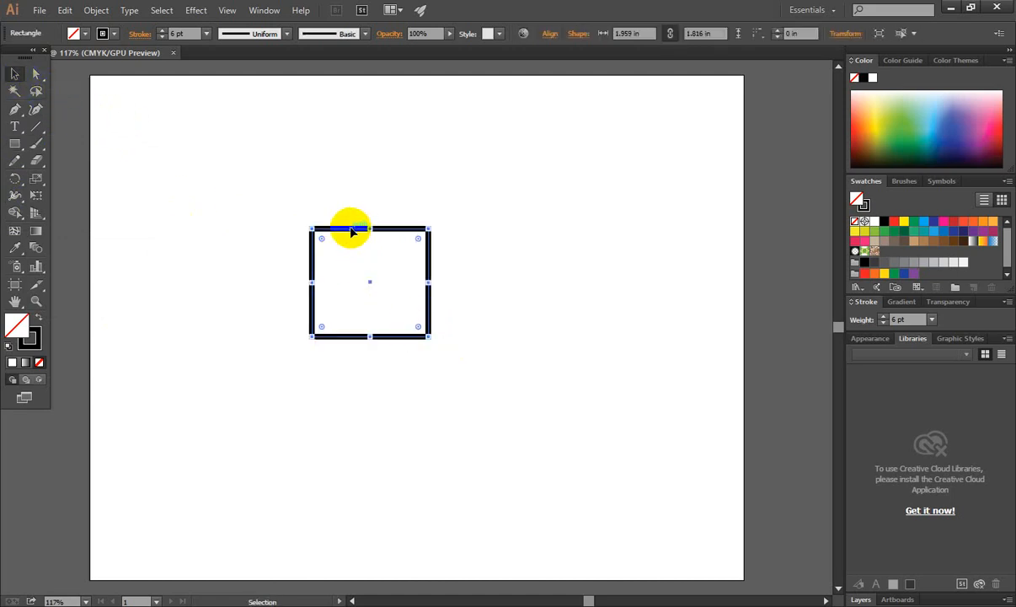
{"action": "left_click_drag", "start_coordinate": [352, 231], "coordinate": [437, 256]}
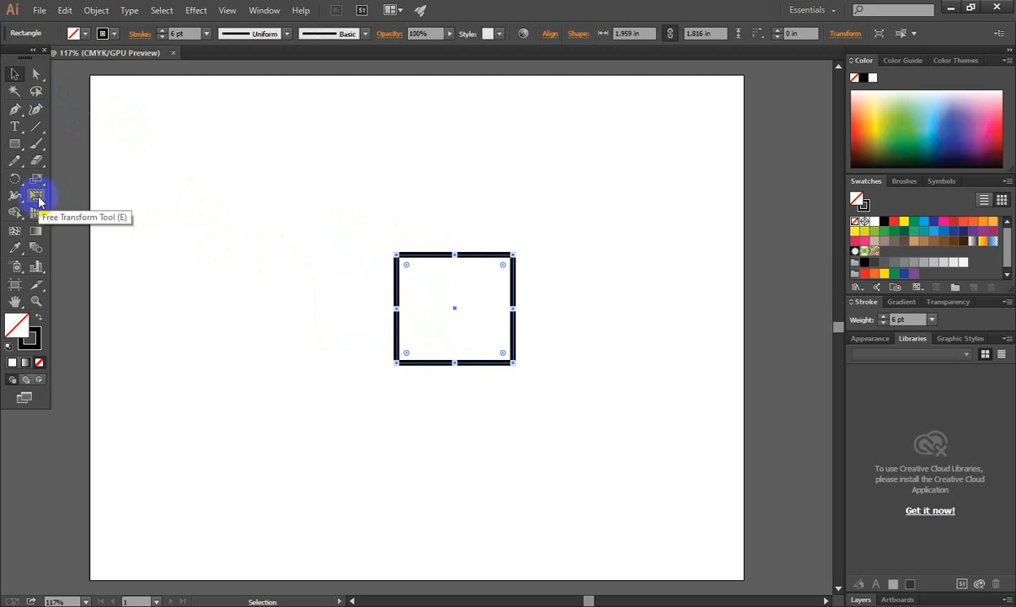
Step: Enlarge the rectangle outward from three of its corners with Free Transform to about 4.35 by 4.16 in
{"action": "left_click", "coordinate": [38, 200]}
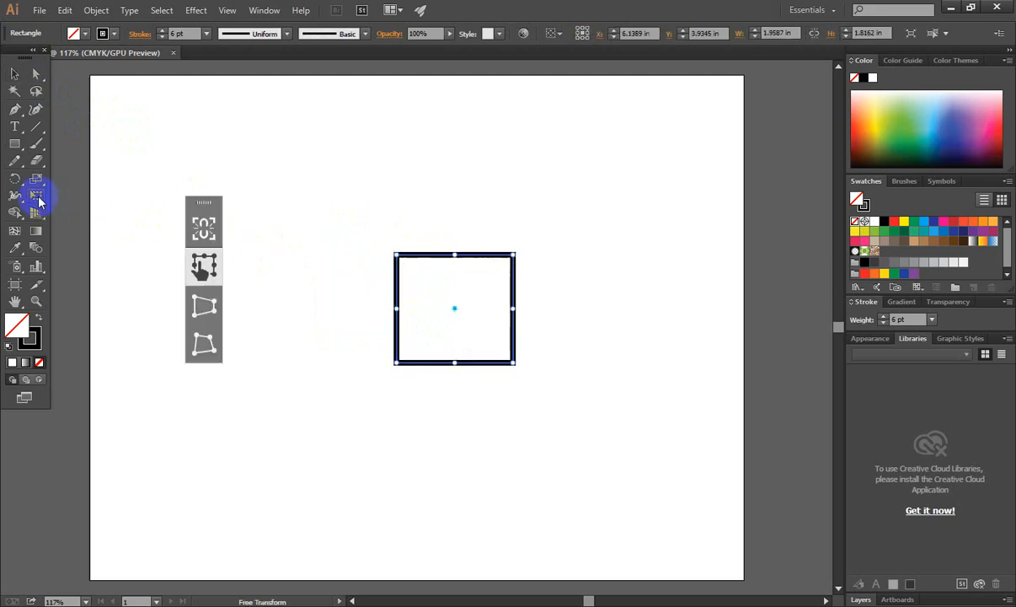
{"action": "left_click", "coordinate": [202, 235]}
{"action": "left_click", "coordinate": [204, 227]}
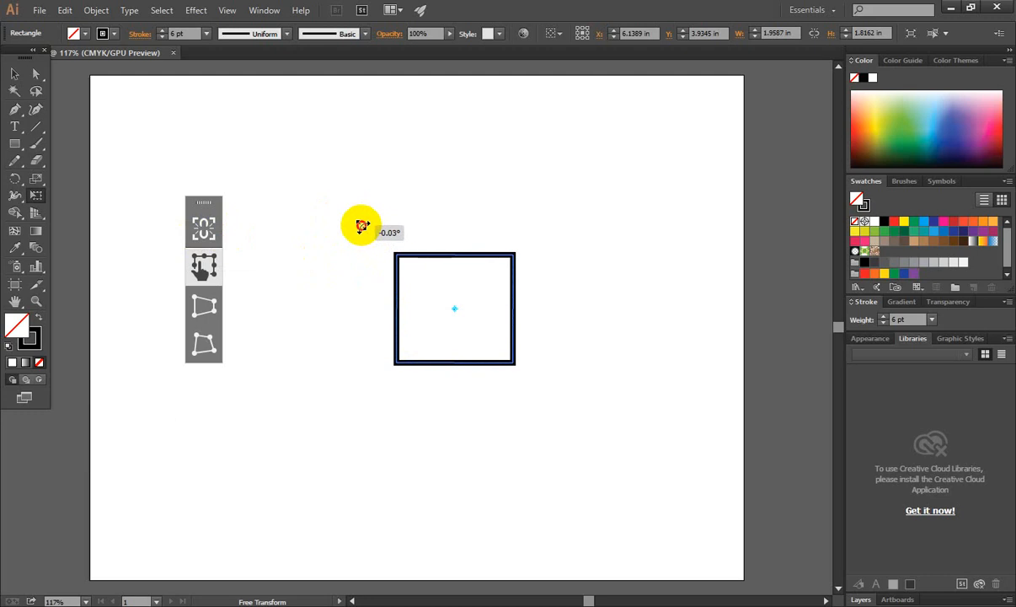
{"action": "left_click_drag", "start_coordinate": [394, 251], "coordinate": [335, 195]}
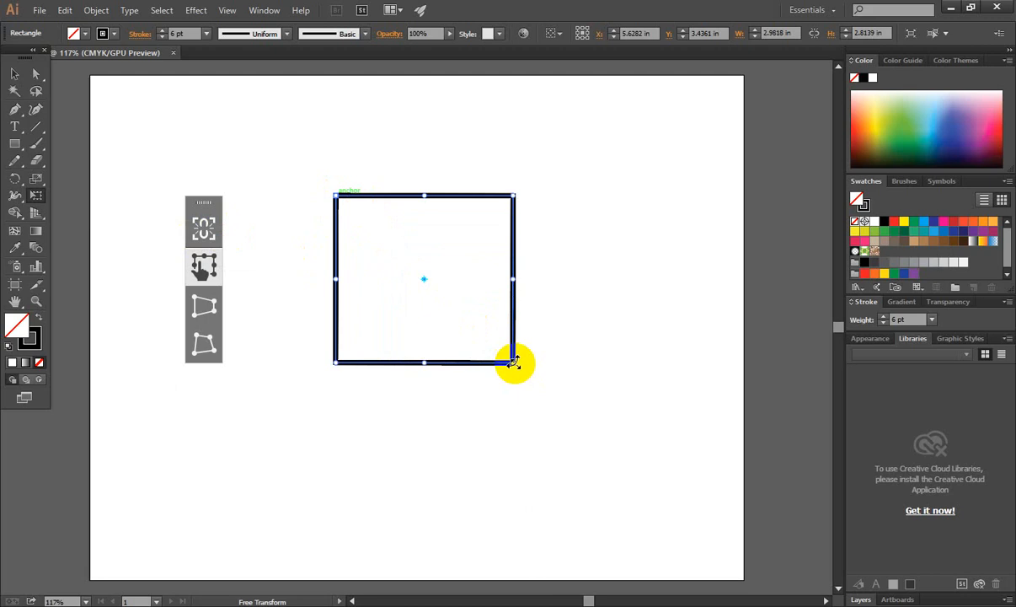
{"action": "left_click_drag", "start_coordinate": [522, 369], "coordinate": [556, 411]}
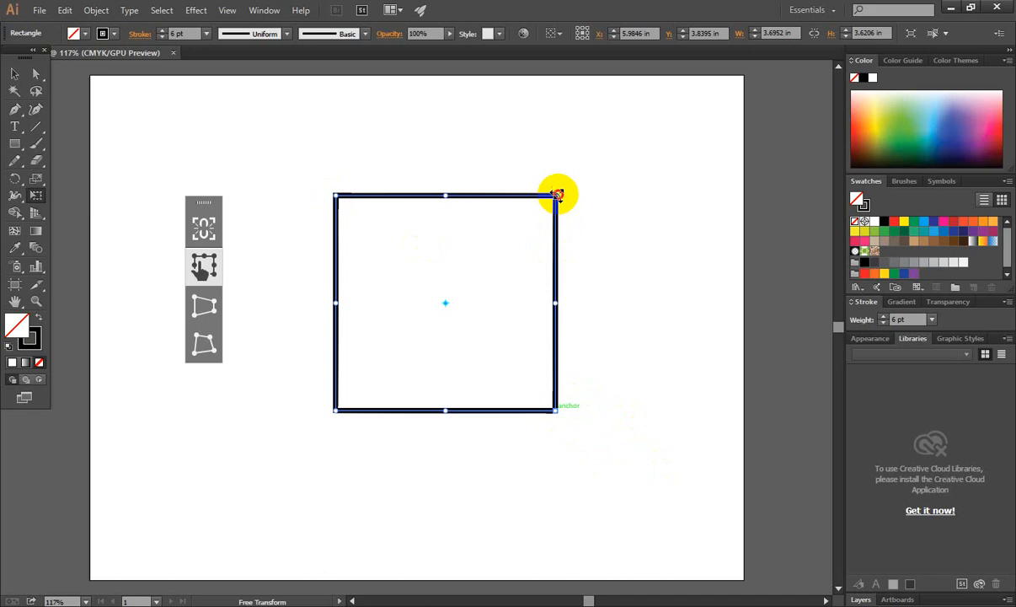
{"action": "left_click_drag", "start_coordinate": [557, 194], "coordinate": [595, 162]}
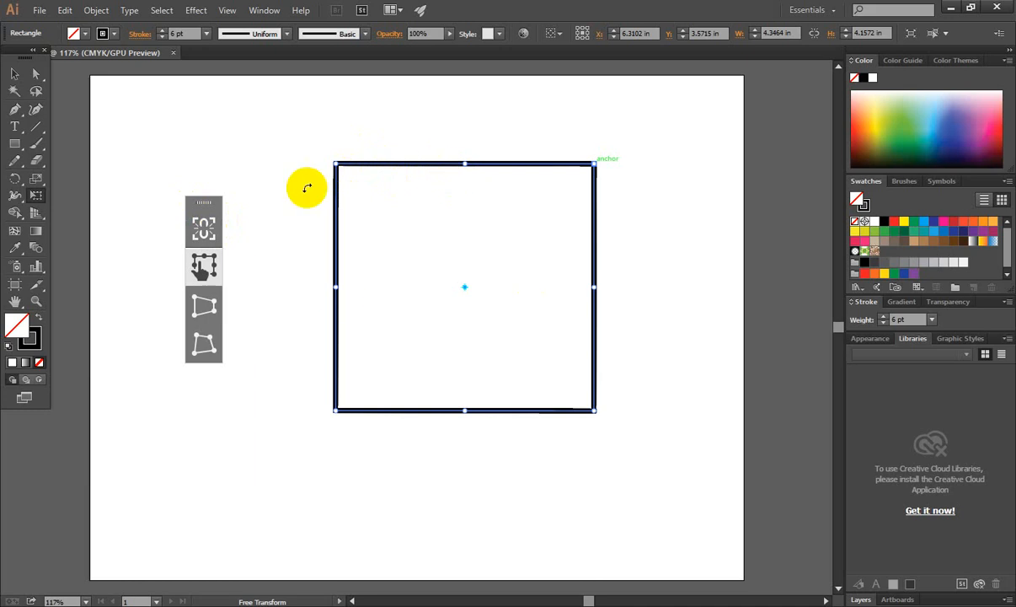
Step: Move the rectangle slightly down and left, and rescale it from its right-hand corners to about 1.77 by 1.89 in
{"action": "left_click_drag", "start_coordinate": [533, 405], "coordinate": [678, 556]}
{"action": "left_click_drag", "start_coordinate": [579, 321], "coordinate": [417, 177]}
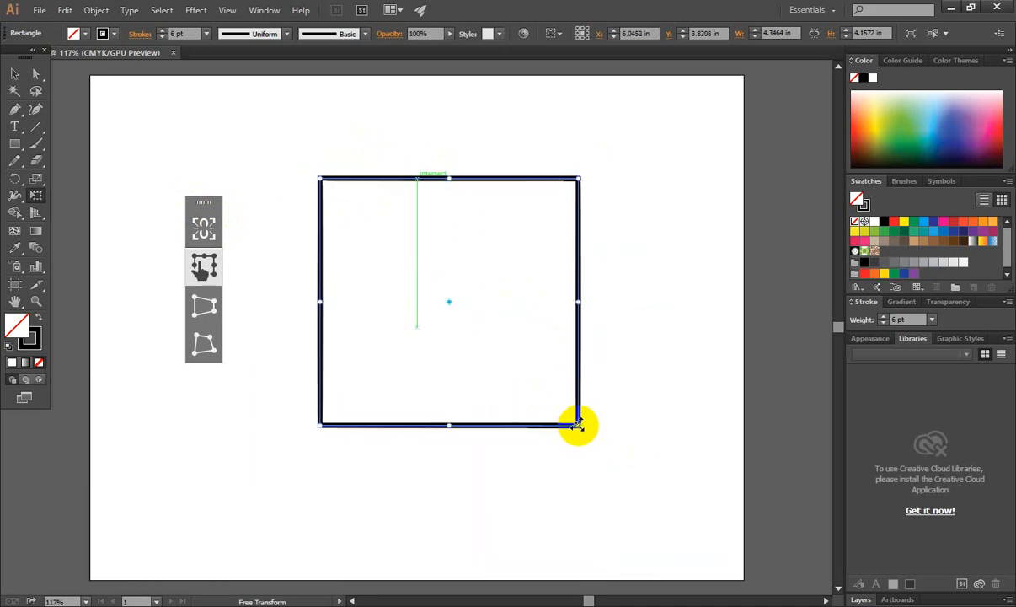
{"action": "left_click_drag", "start_coordinate": [578, 426], "coordinate": [609, 457]}
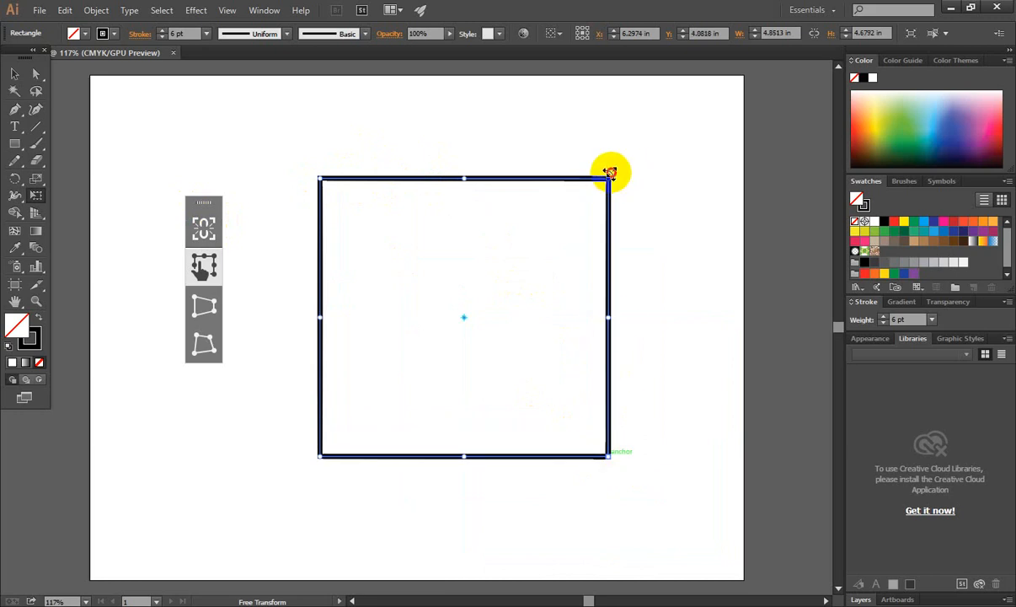
{"action": "left_click_drag", "start_coordinate": [608, 177], "coordinate": [427, 343]}
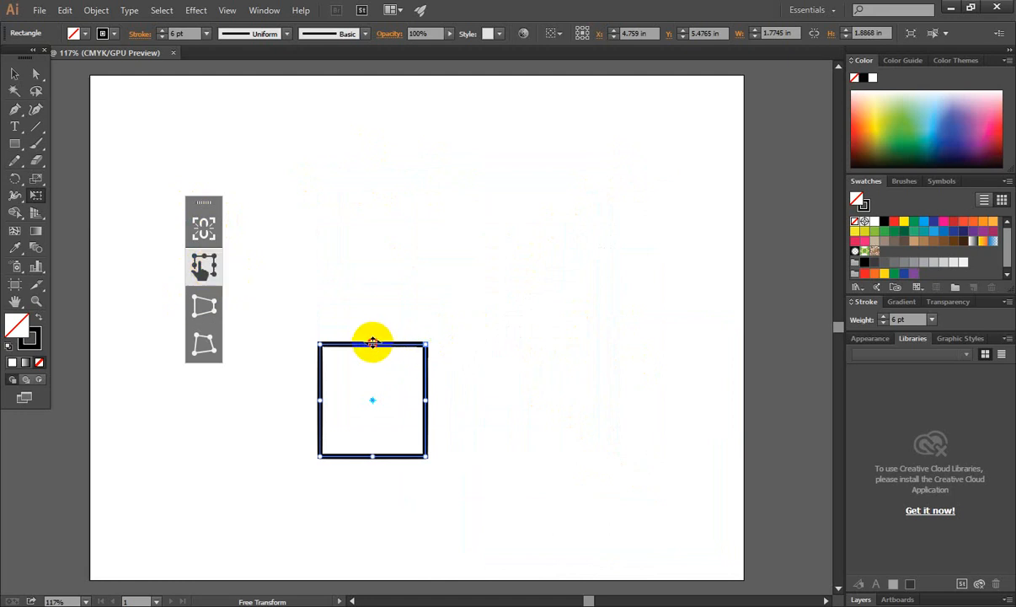
Step: Stretch the rectangle's four sides outward one at a time to about 3.46 by 3.63 in and move it up and right
{"action": "left_click_drag", "start_coordinate": [373, 343], "coordinate": [373, 267]}
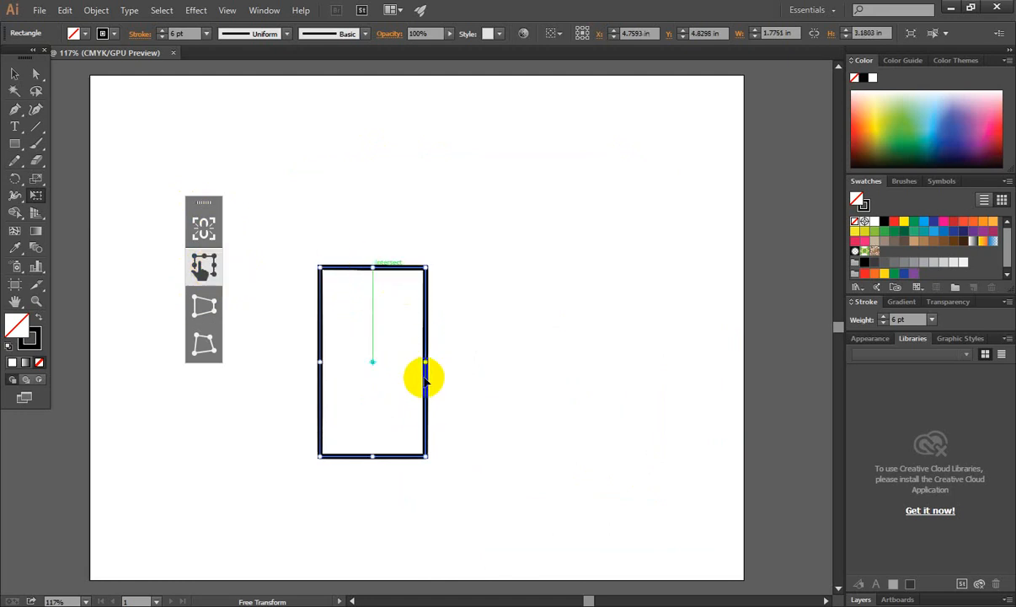
{"action": "left_click_drag", "start_coordinate": [435, 361], "coordinate": [482, 362]}
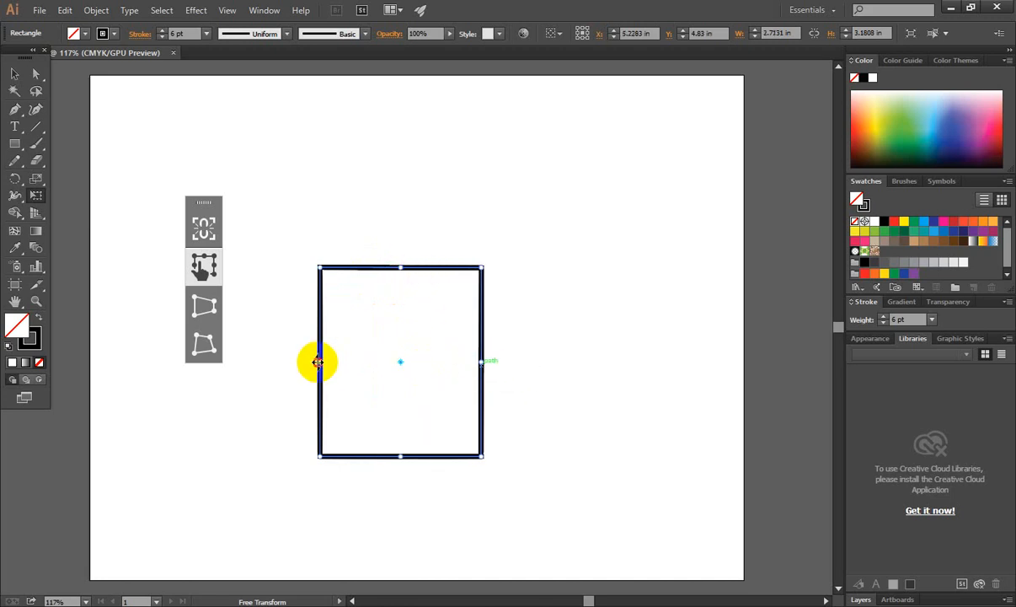
{"action": "left_click_drag", "start_coordinate": [318, 361], "coordinate": [275, 363]}
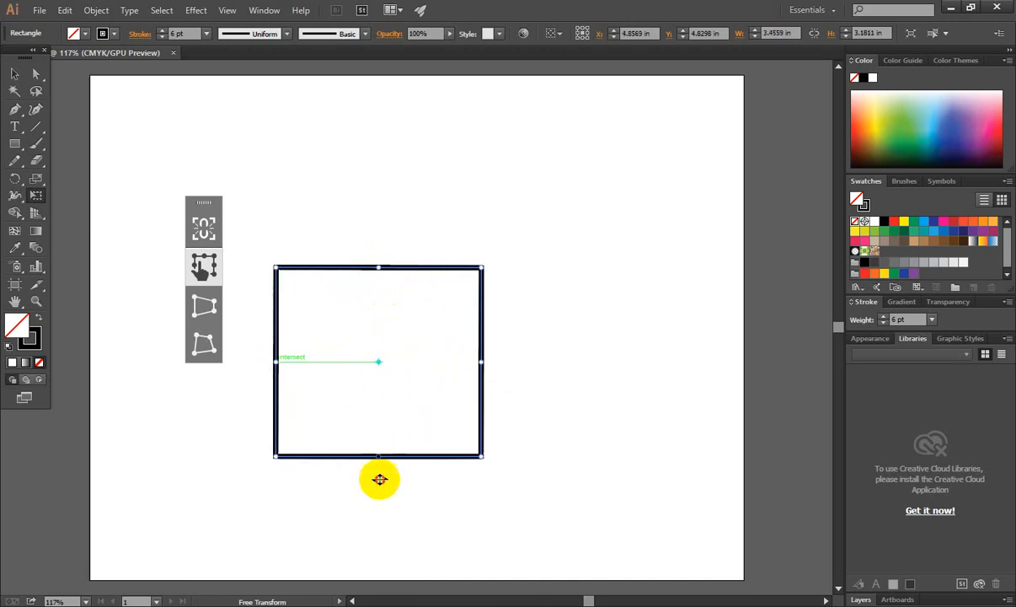
{"action": "left_click_drag", "start_coordinate": [379, 478], "coordinate": [379, 481]}
{"action": "left_click_drag", "start_coordinate": [413, 268], "coordinate": [489, 214]}
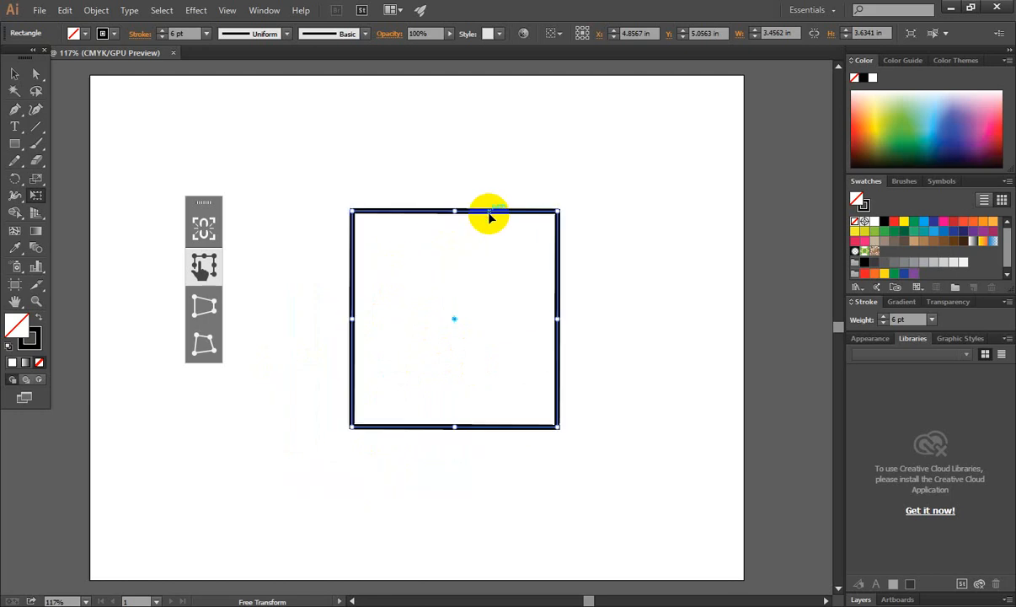
Step: Taper the rectangle into a symmetrical trapezoid with Perspective Distort, narrow on its right side and about 4.03 in high on its left
{"action": "left_click", "coordinate": [204, 307]}
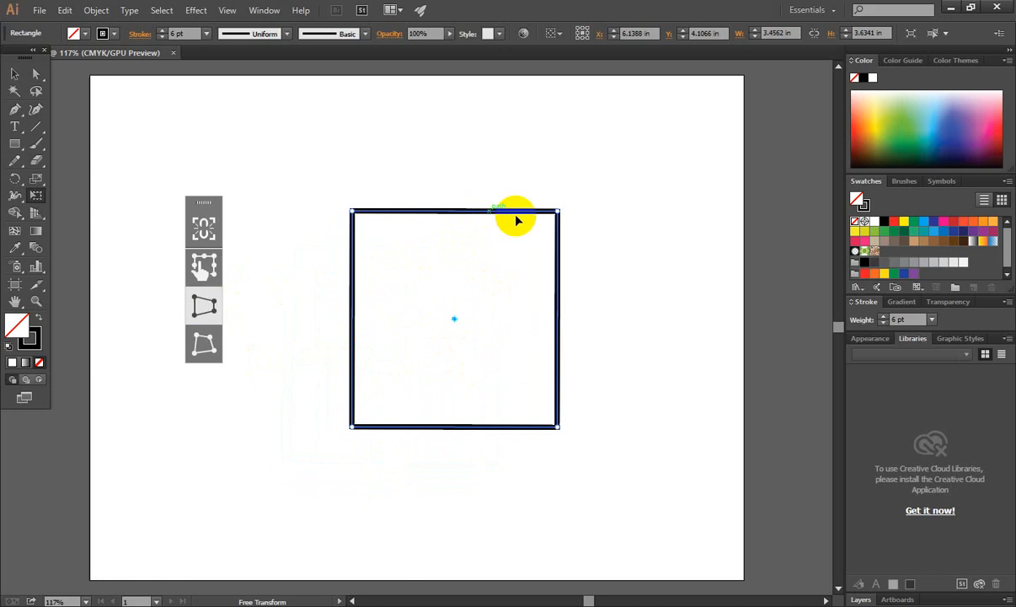
{"action": "left_click_drag", "start_coordinate": [558, 211], "coordinate": [616, 283]}
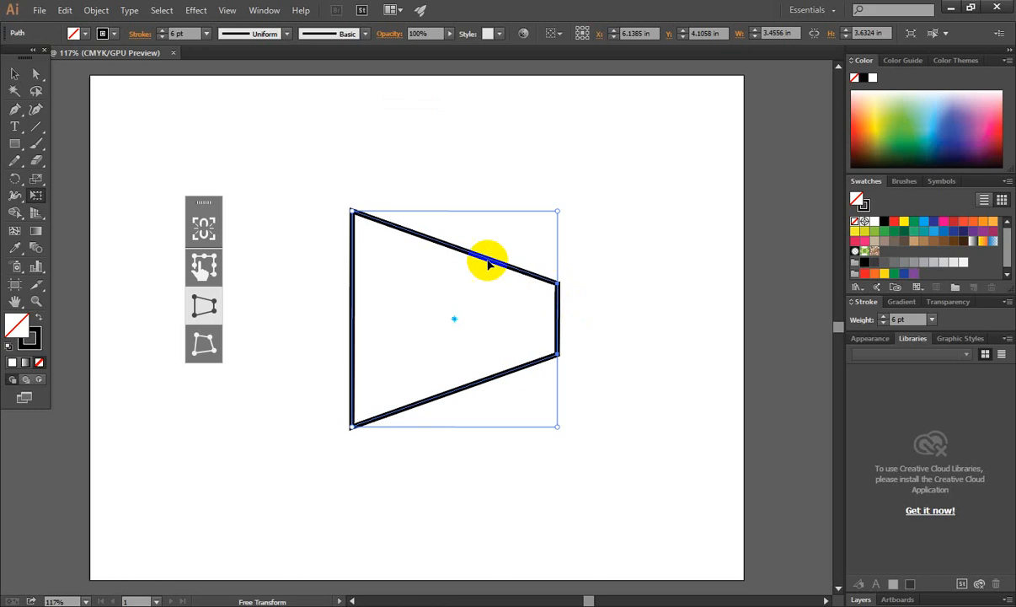
{"action": "left_click_drag", "start_coordinate": [352, 211], "coordinate": [352, 123]}
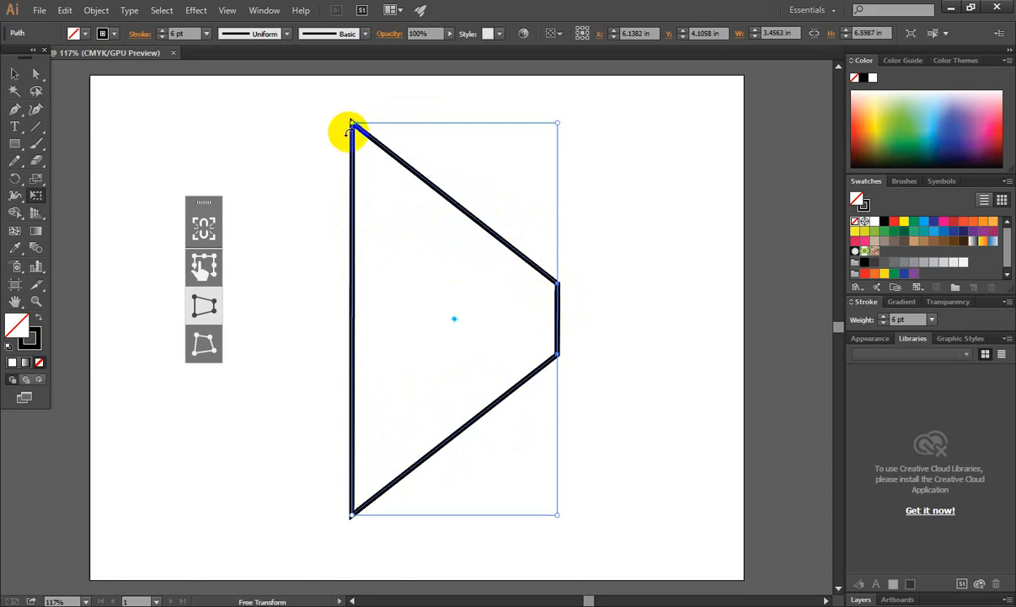
{"action": "left_click_drag", "start_coordinate": [354, 126], "coordinate": [357, 202]}
Step: Reshape the trapezoid with Free Distort by shifting its corners independently into an irregular pointed shape about 5.58 by 3.30 in
{"action": "left_click", "coordinate": [193, 341]}
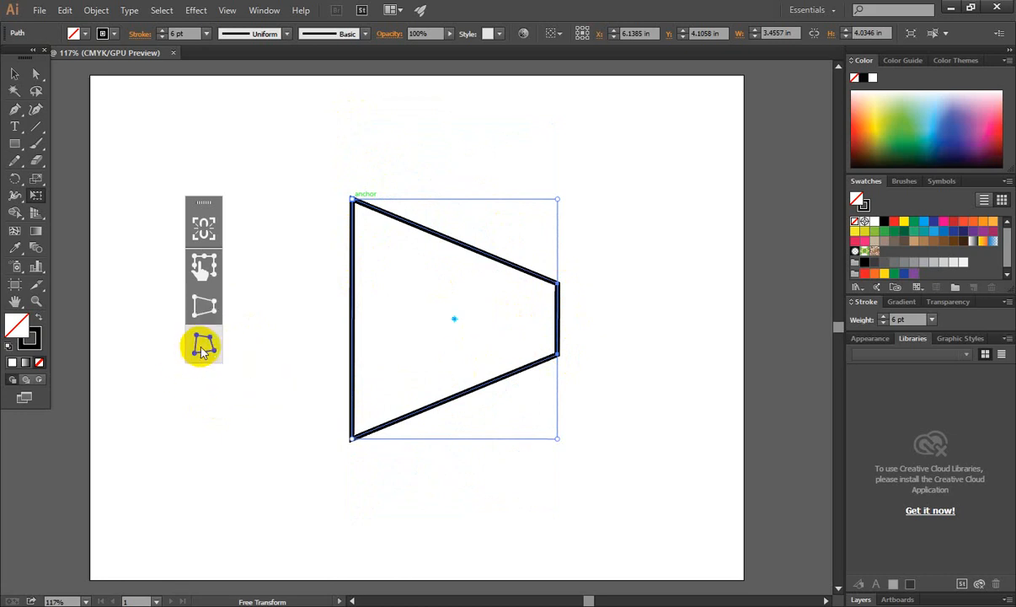
{"action": "left_click", "coordinate": [199, 348]}
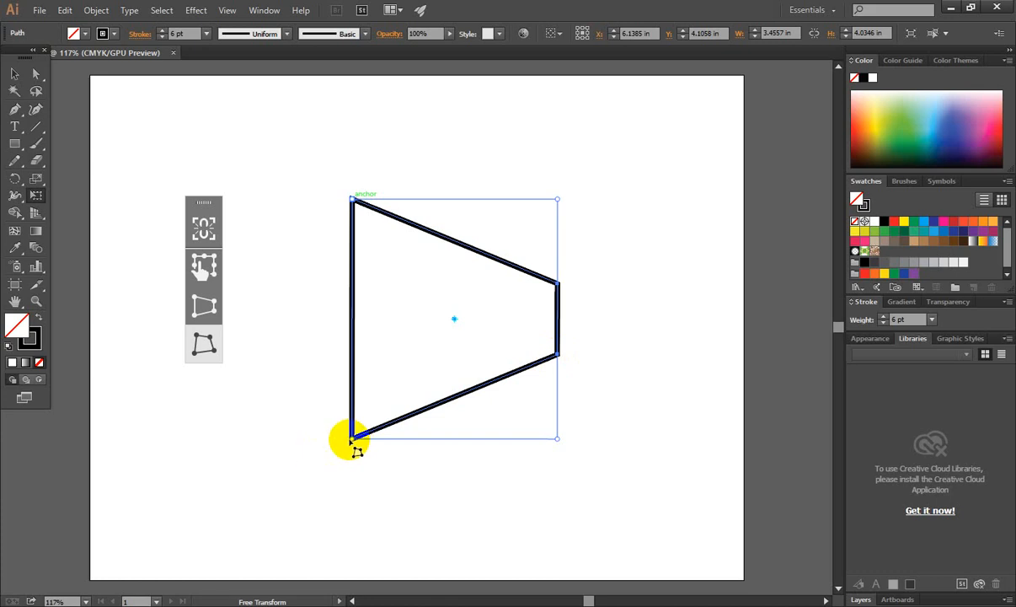
{"action": "left_click_drag", "start_coordinate": [351, 440], "coordinate": [418, 373]}
{"action": "left_click_drag", "start_coordinate": [559, 201], "coordinate": [544, 334]}
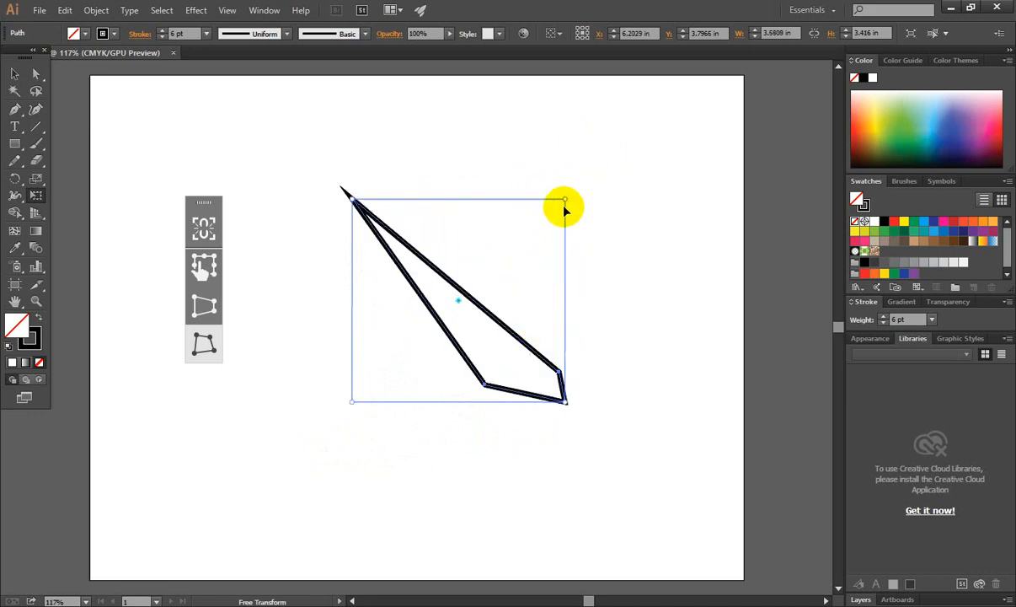
{"action": "mouse_move", "coordinate": [564, 200]}
{"action": "left_mouse_down"}
{"action": "mouse_move", "coordinate": [588, 107]}
{"action": "mouse_move", "coordinate": [565, 200]}
{"action": "left_mouse_up"}
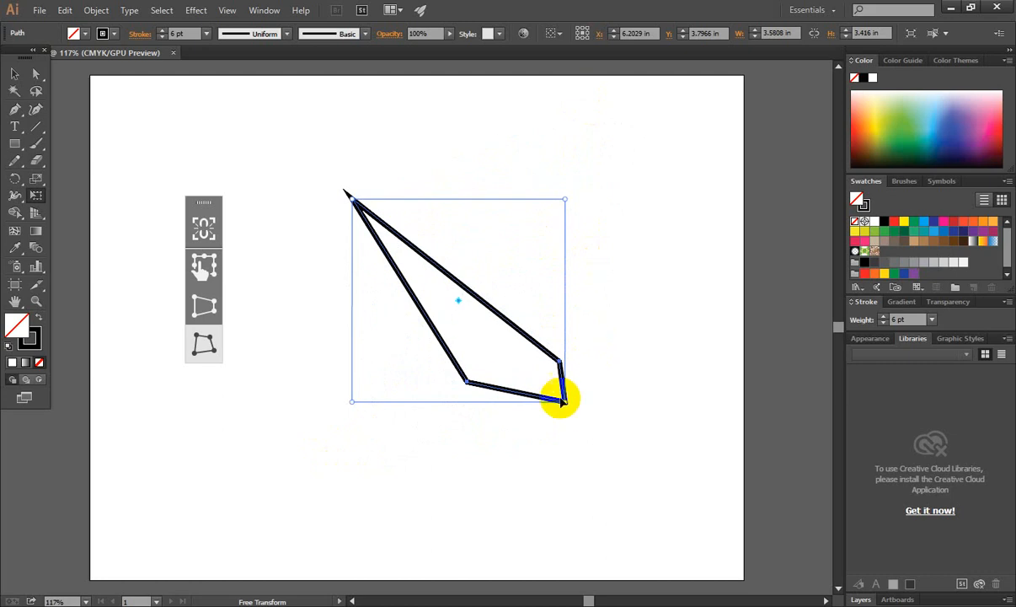
{"action": "left_click_drag", "start_coordinate": [581, 403], "coordinate": [683, 392]}
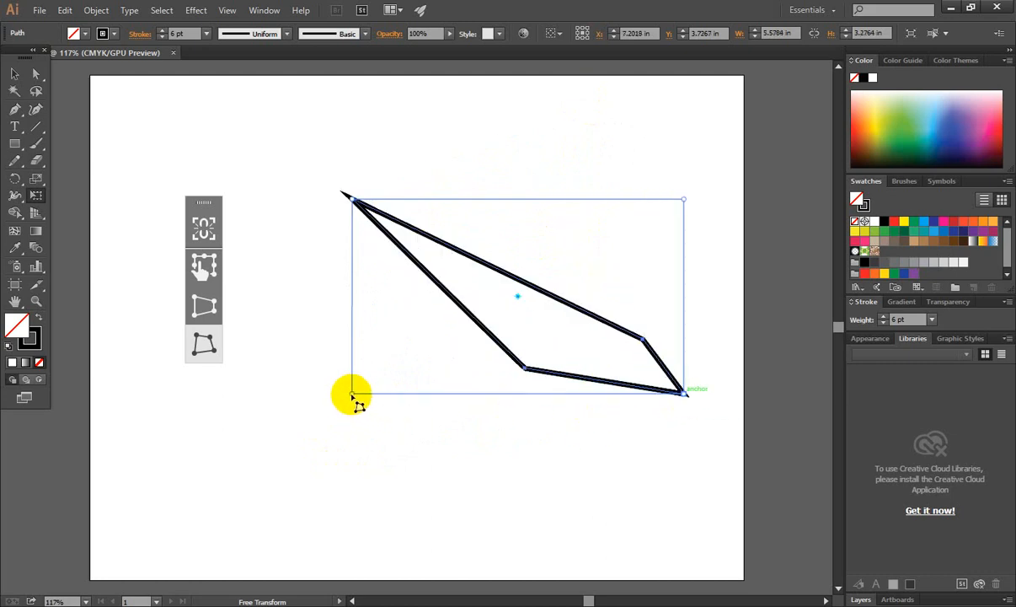
{"action": "left_click_drag", "start_coordinate": [352, 396], "coordinate": [277, 451]}
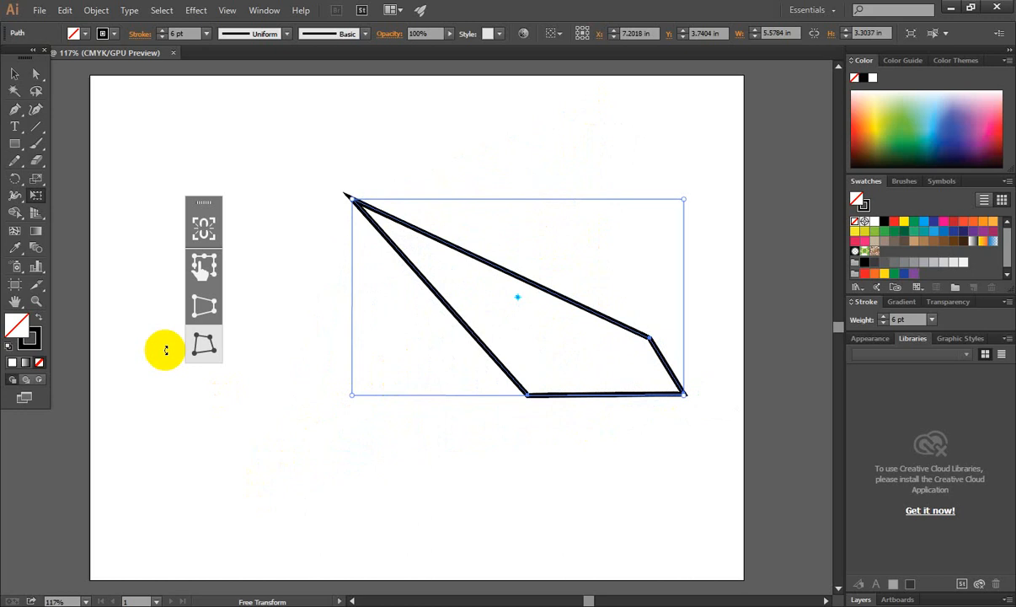
Step: Delete the distorted shape and draw a new rectangle about 2.13 by 1.88 in
{"action": "key", "text": "Delete"}
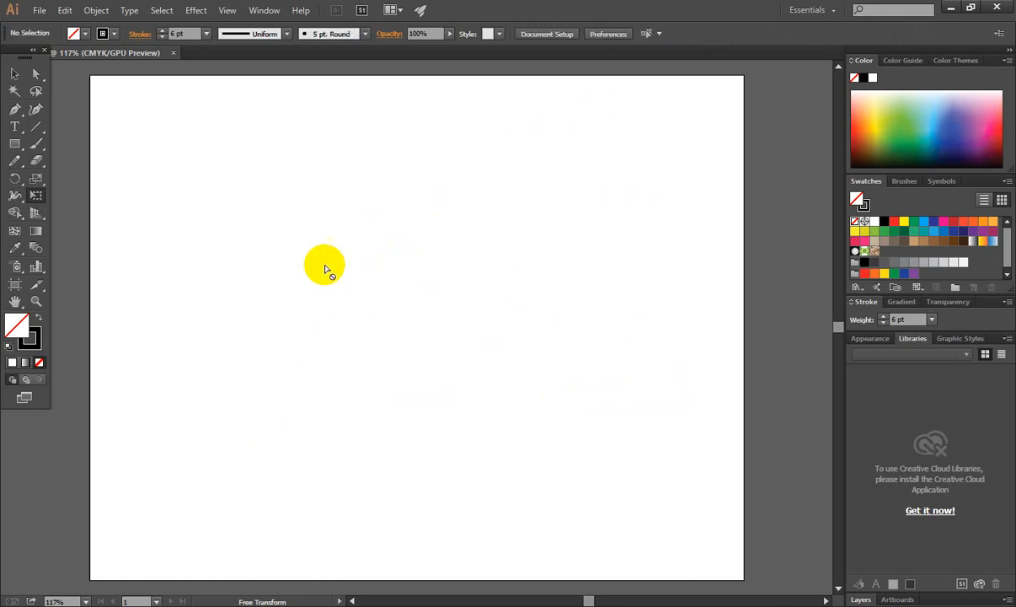
{"action": "left_click", "coordinate": [14, 145]}
{"action": "left_click_drag", "start_coordinate": [313, 237], "coordinate": [439, 350]}
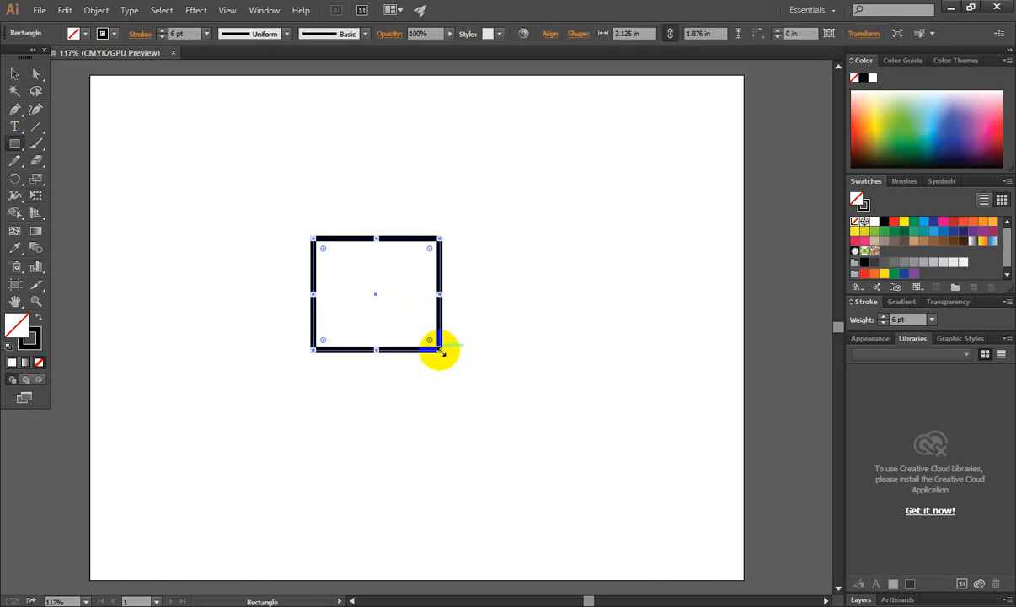
Step: Apply Free Distort to the new rectangle, pulling its lower-right and upper-left corners outward into a slanted shape about 3.45 by 3.69 in
{"action": "left_click", "coordinate": [34, 196]}
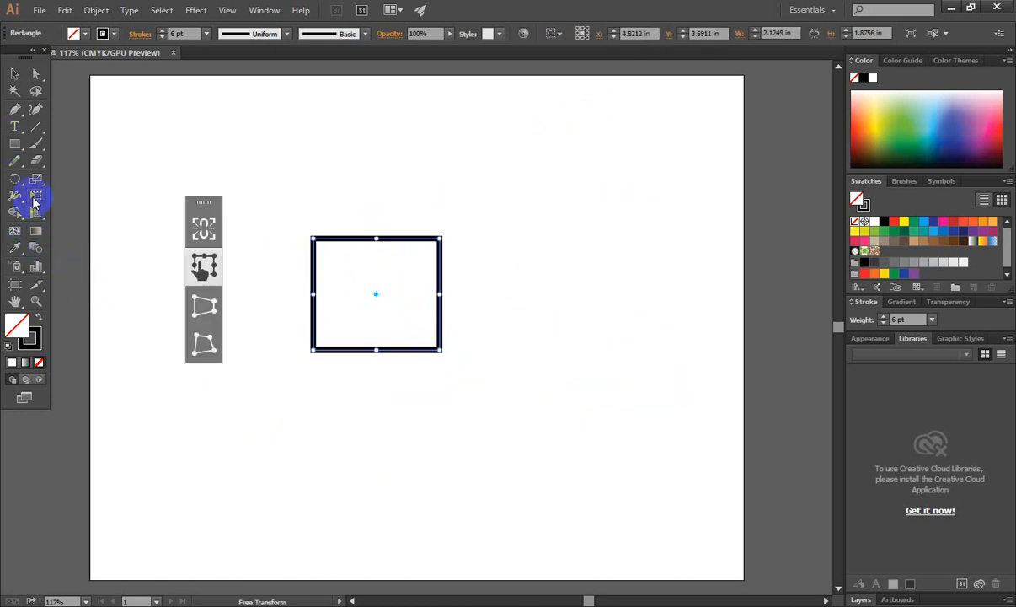
{"action": "left_click", "coordinate": [223, 340]}
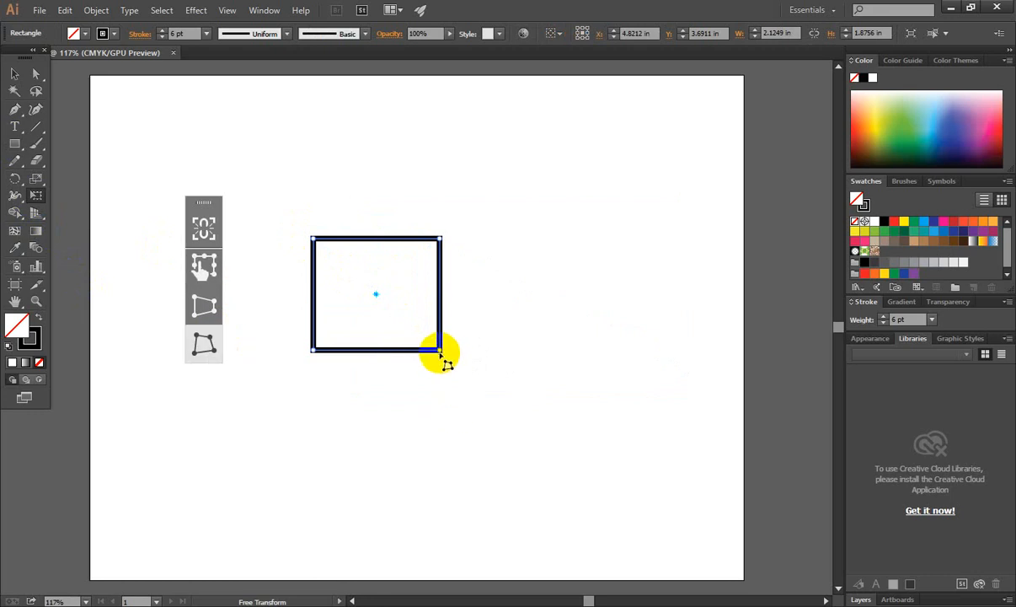
{"action": "left_click_drag", "start_coordinate": [439, 350], "coordinate": [474, 398]}
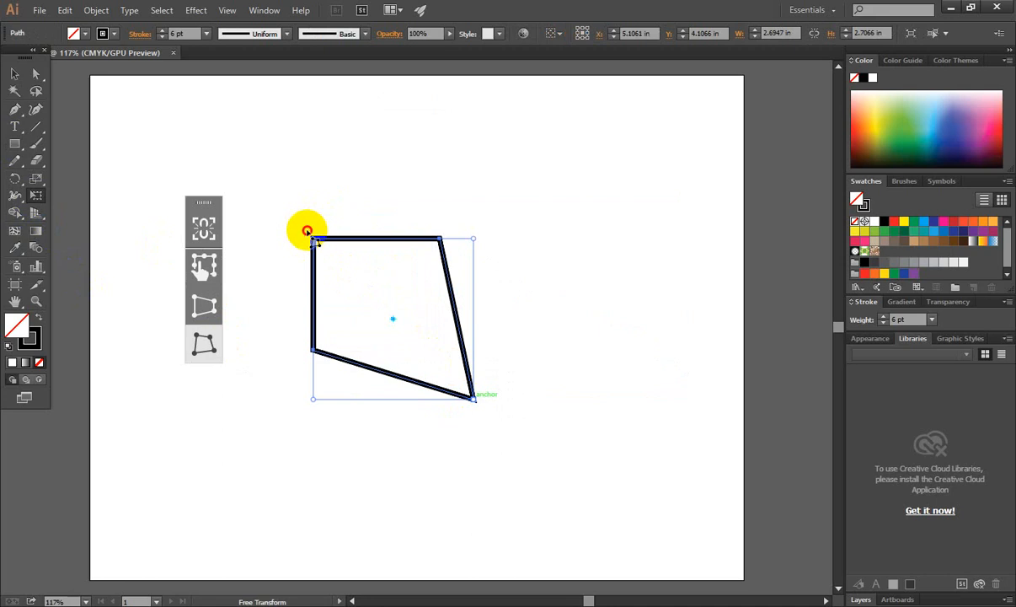
{"action": "left_click_drag", "start_coordinate": [313, 241], "coordinate": [269, 180]}
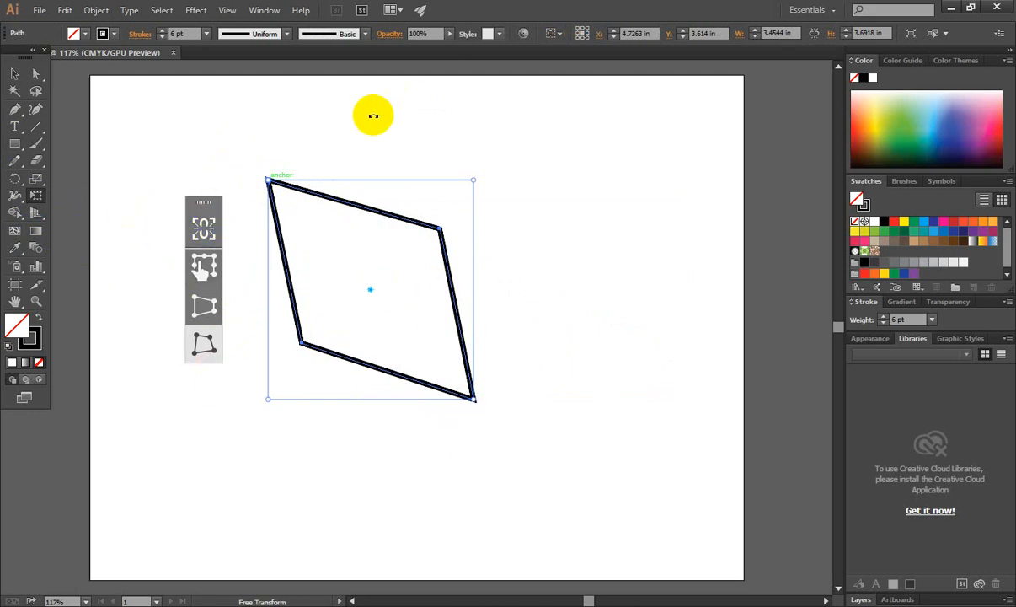
Step: Select the slanted four-sided shape and delete it from the artboard
{"action": "left_click", "coordinate": [16, 77]}
{"action": "left_click", "coordinate": [202, 154]}
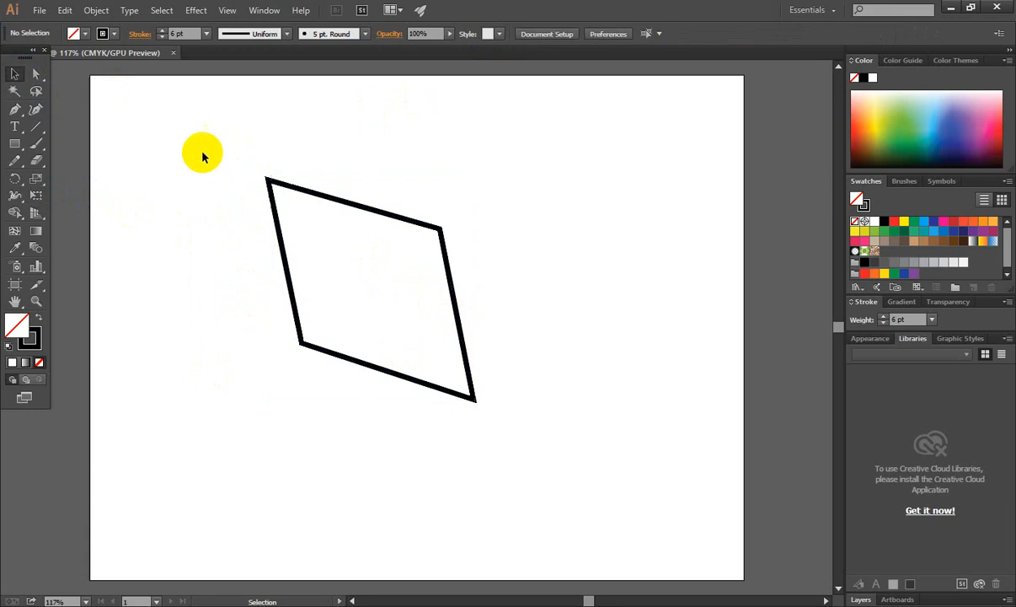
{"action": "left_click_drag", "start_coordinate": [216, 159], "coordinate": [476, 402]}
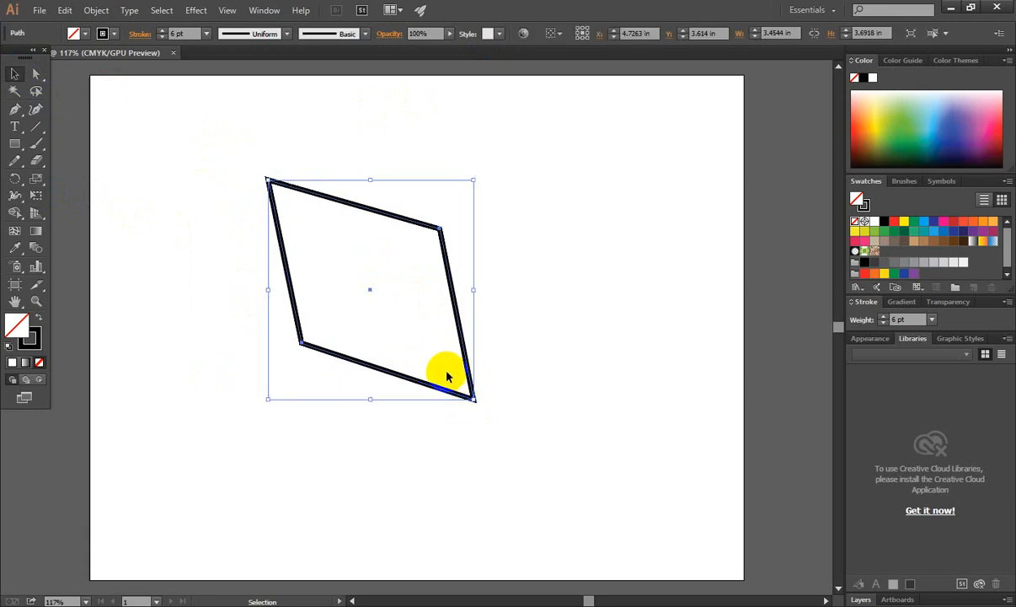
{"action": "key", "text": "Delete"}
{"action": "left_click", "coordinate": [15, 197]}
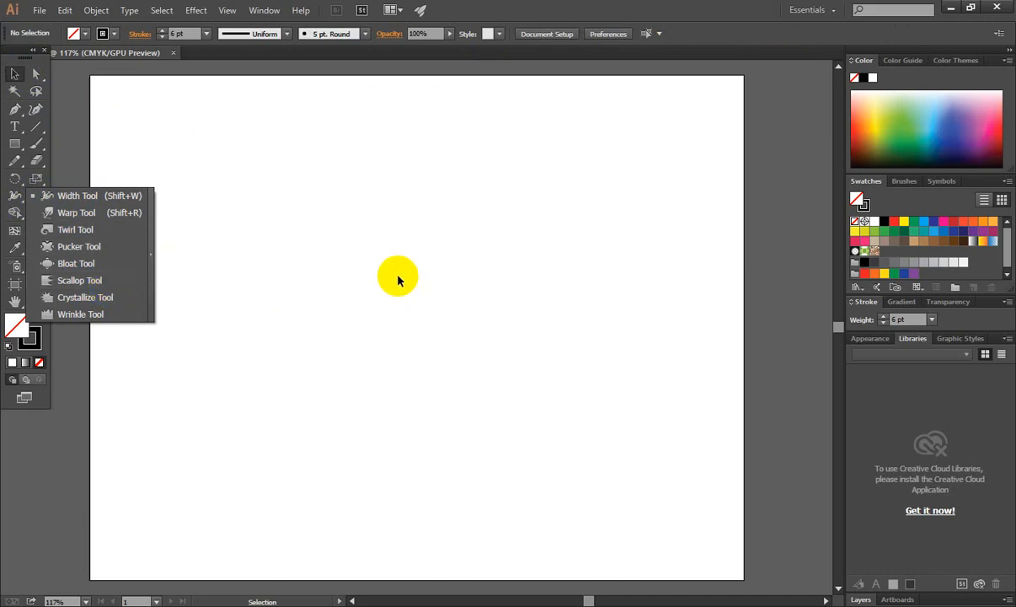
{"action": "left_click", "coordinate": [15, 212]}
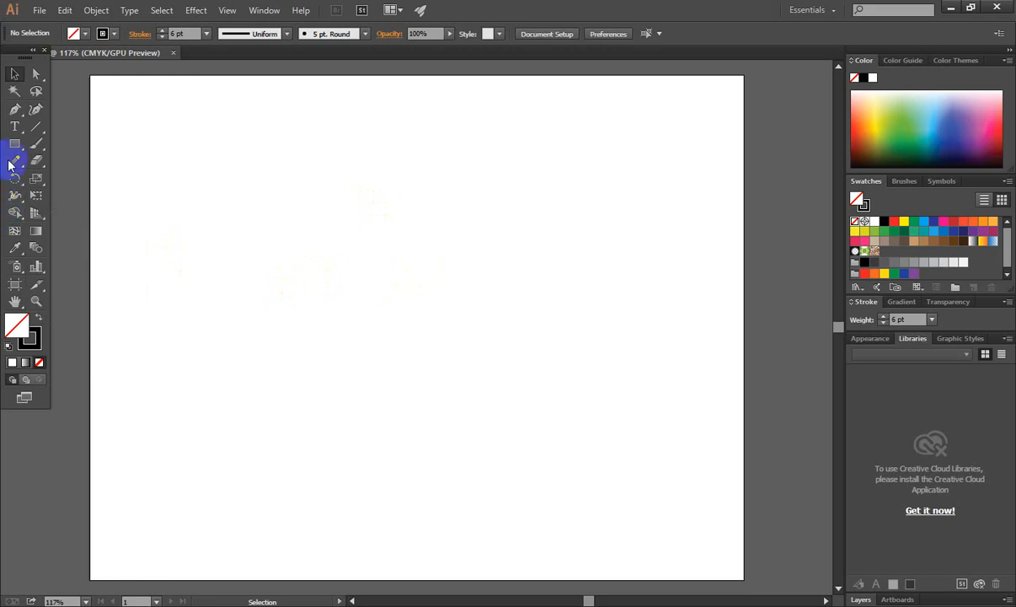
Step: Draw a circle about 3.21 in across near the middle of the artboard
{"action": "left_click_drag", "start_coordinate": [11, 150], "coordinate": [78, 180]}
{"action": "left_click_drag", "start_coordinate": [445, 288], "coordinate": [492, 384]}
{"action": "left_click", "coordinate": [14, 74]}
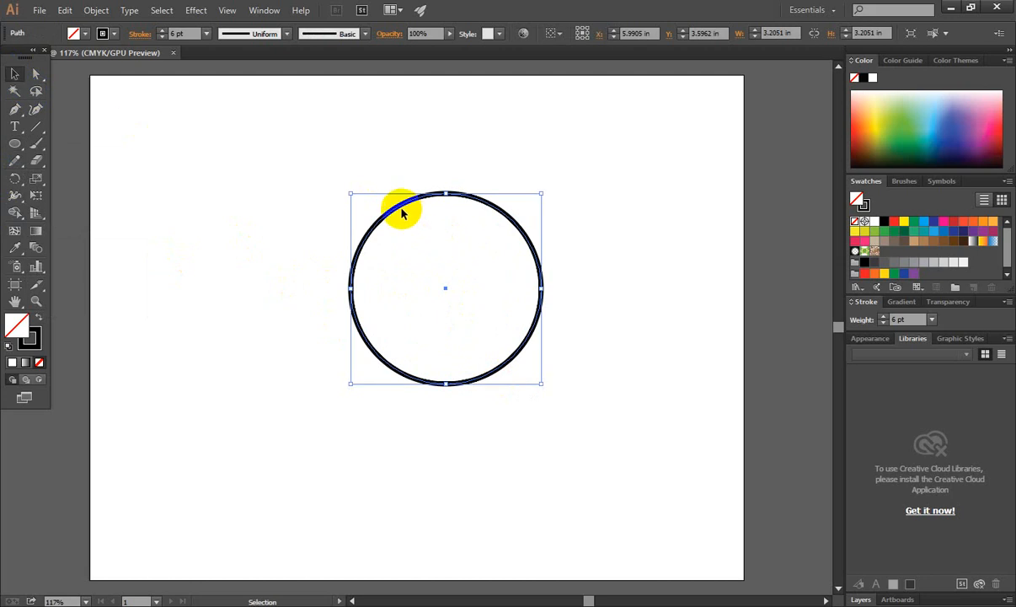
Step: Give the circle a red fill with no stroke and move it slightly down and to the left
{"action": "left_click", "coordinate": [40, 319]}
{"action": "left_click", "coordinate": [16, 326]}
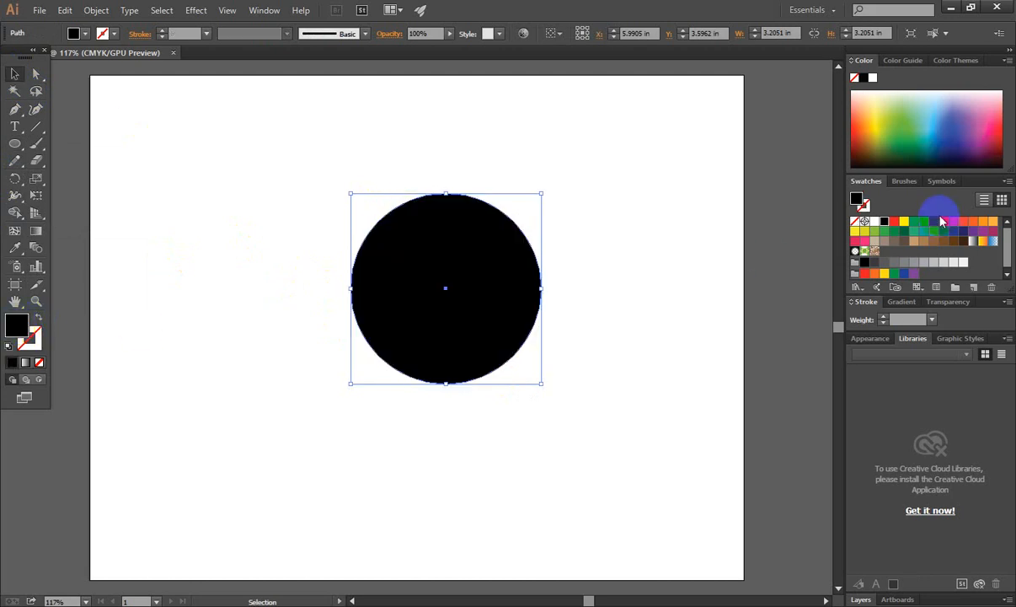
{"action": "left_click", "coordinate": [895, 222]}
{"action": "left_click_drag", "start_coordinate": [465, 295], "coordinate": [463, 335]}
{"action": "key", "text": "ctrl+space"}
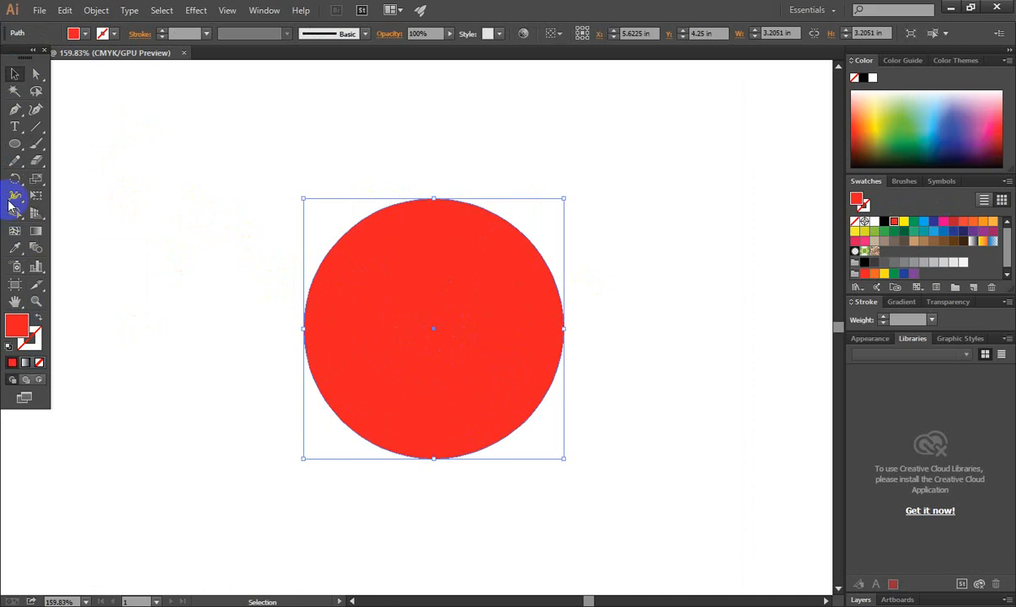
Step: Warp the red circle's top, bottom, right and left edges outward into four bulging points, about 3.70 by 3.73 in overall
{"action": "left_click", "coordinate": [10, 199]}
{"action": "left_click", "coordinate": [87, 200]}
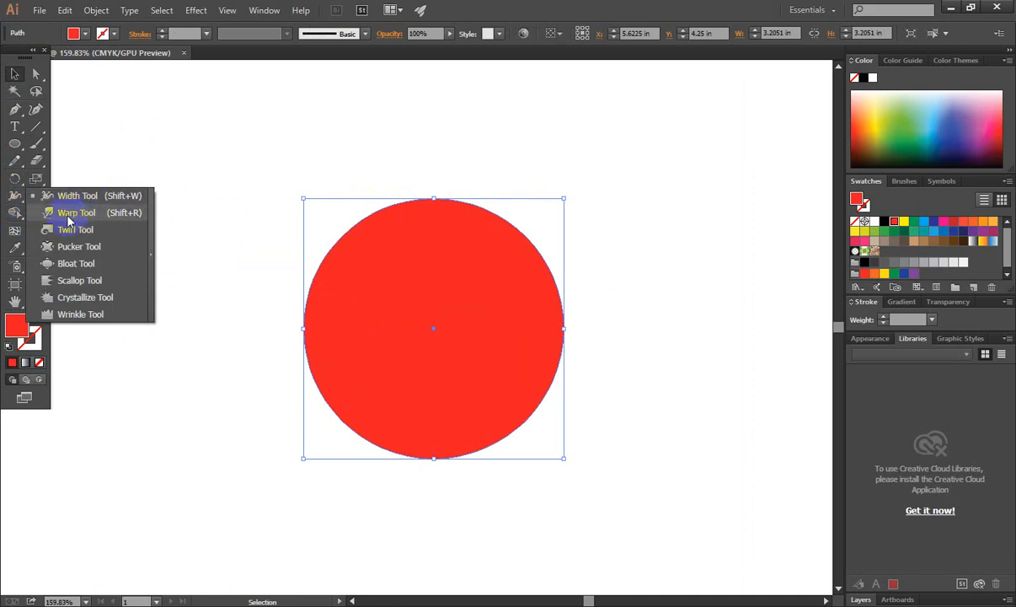
{"action": "left_click", "coordinate": [72, 215]}
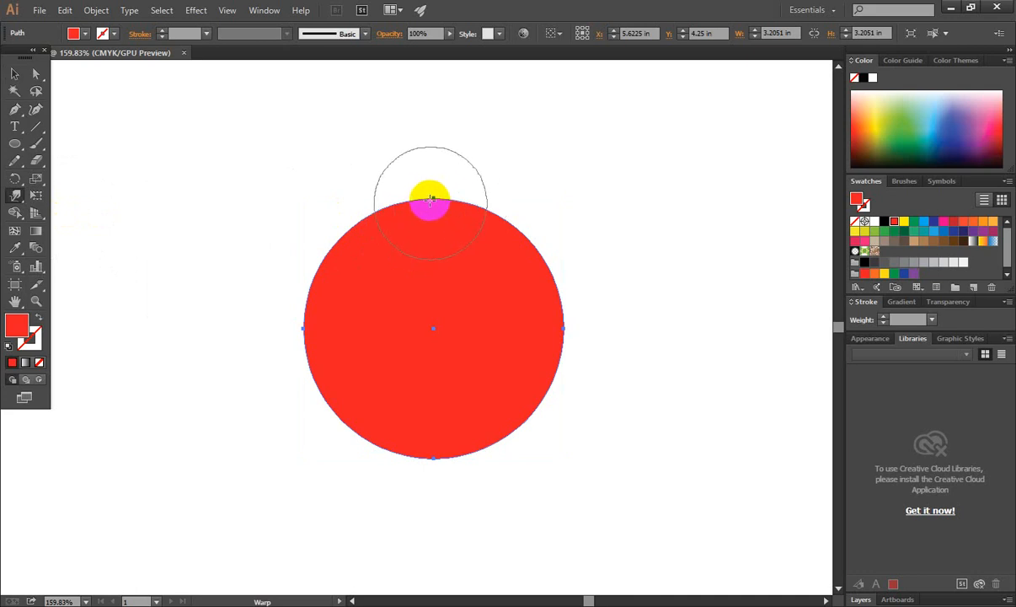
{"action": "left_click_drag", "start_coordinate": [433, 195], "coordinate": [436, 135]}
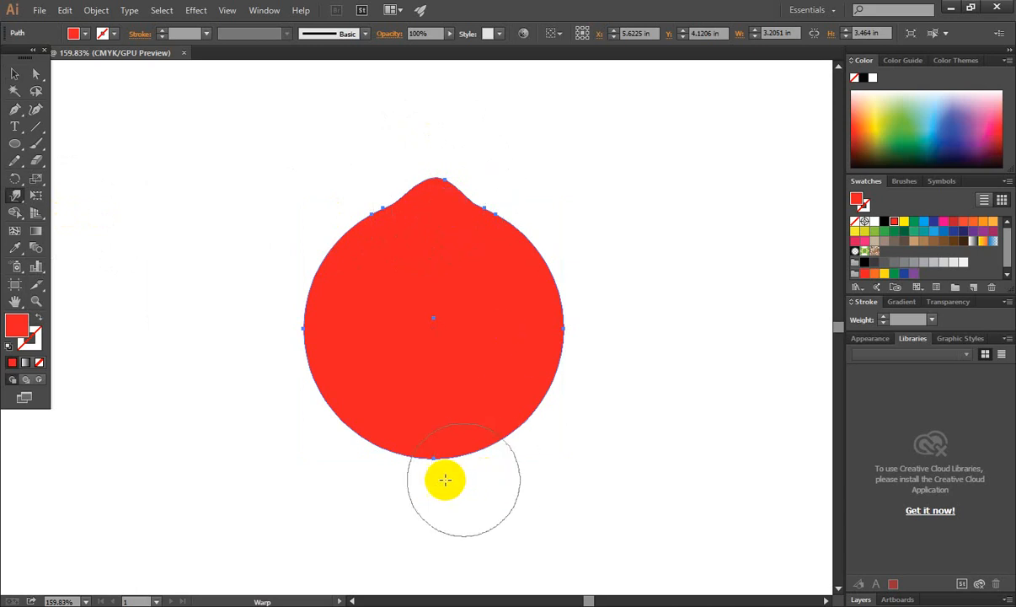
{"action": "left_click_drag", "start_coordinate": [433, 458], "coordinate": [432, 522]}
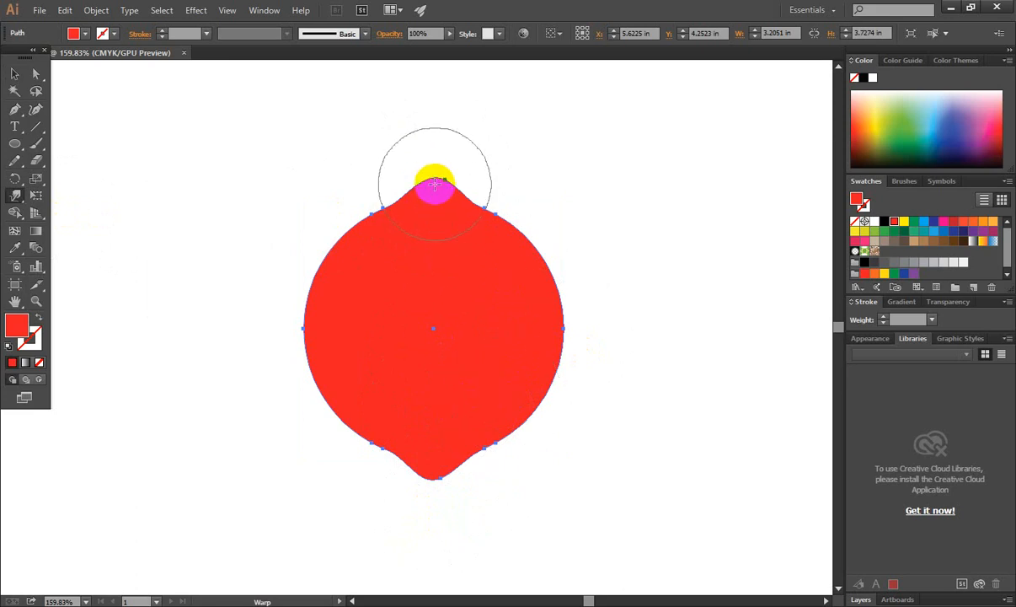
{"action": "left_click_drag", "start_coordinate": [434, 181], "coordinate": [444, 177]}
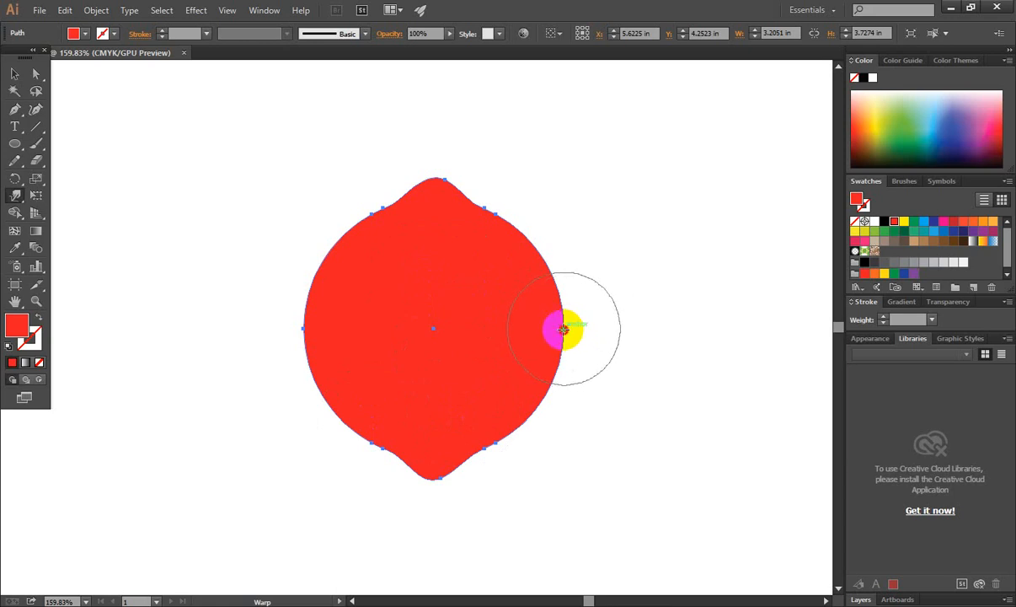
{"action": "left_click_drag", "start_coordinate": [563, 328], "coordinate": [612, 333]}
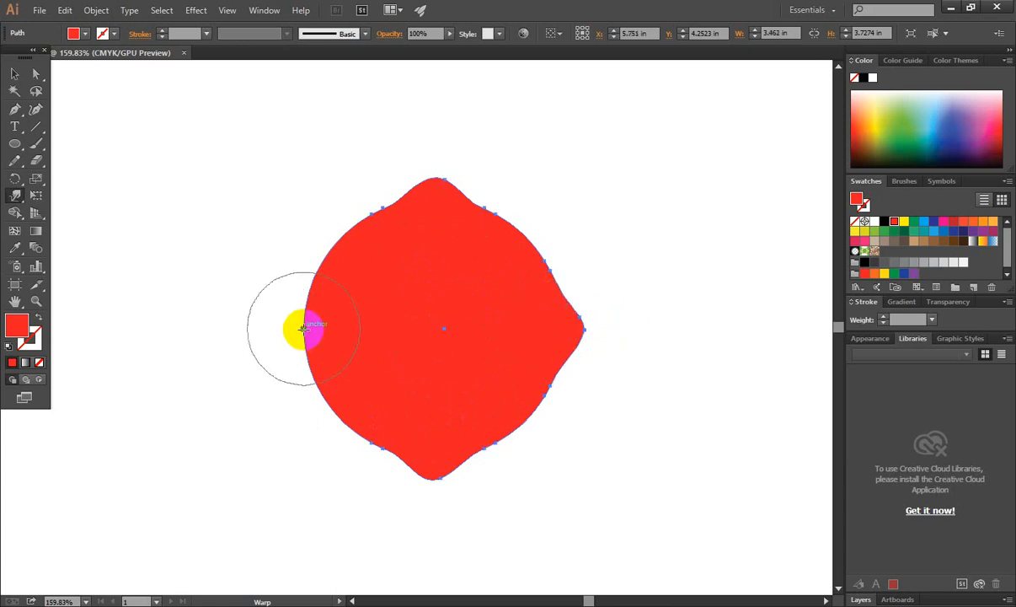
{"action": "left_click_drag", "start_coordinate": [303, 329], "coordinate": [242, 329]}
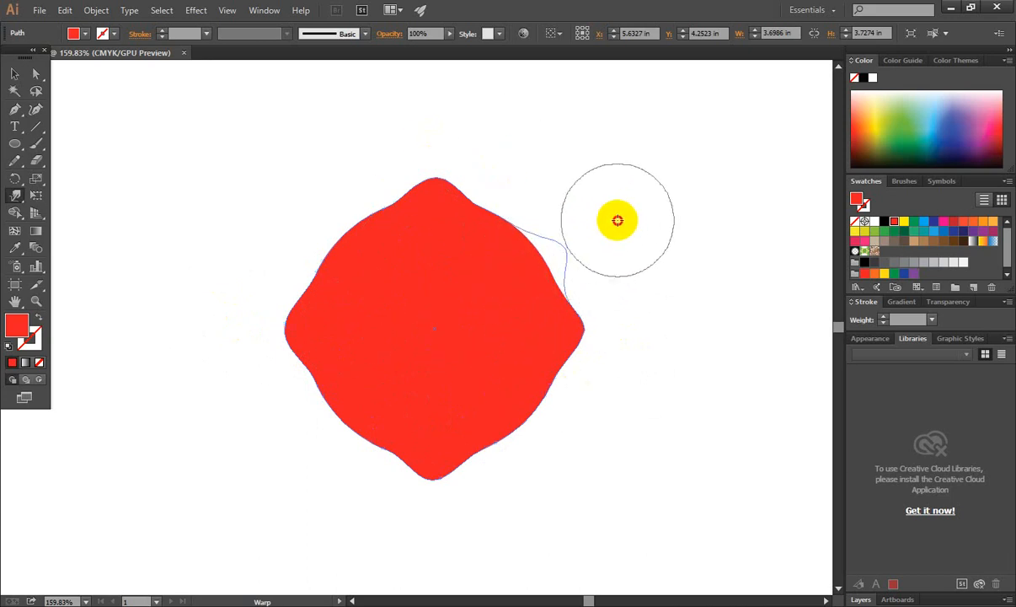
Step: Warp the edges between the four points outward at the upper right, upper left and lower left to make the outline wavy
{"action": "mouse_move", "coordinate": [607, 220]}
{"action": "left_mouse_down"}
{"action": "mouse_move", "coordinate": [489, 225]}
{"action": "mouse_move", "coordinate": [480, 216]}
{"action": "mouse_move", "coordinate": [494, 214]}
{"action": "mouse_move", "coordinate": [513, 173]}
{"action": "left_mouse_up"}
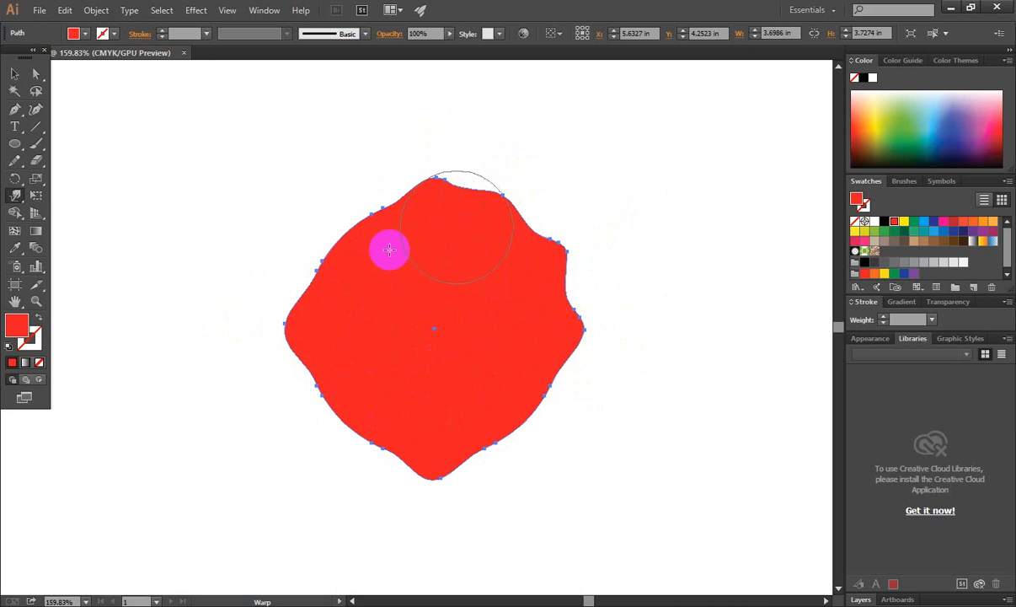
{"action": "left_click_drag", "start_coordinate": [380, 208], "coordinate": [340, 146]}
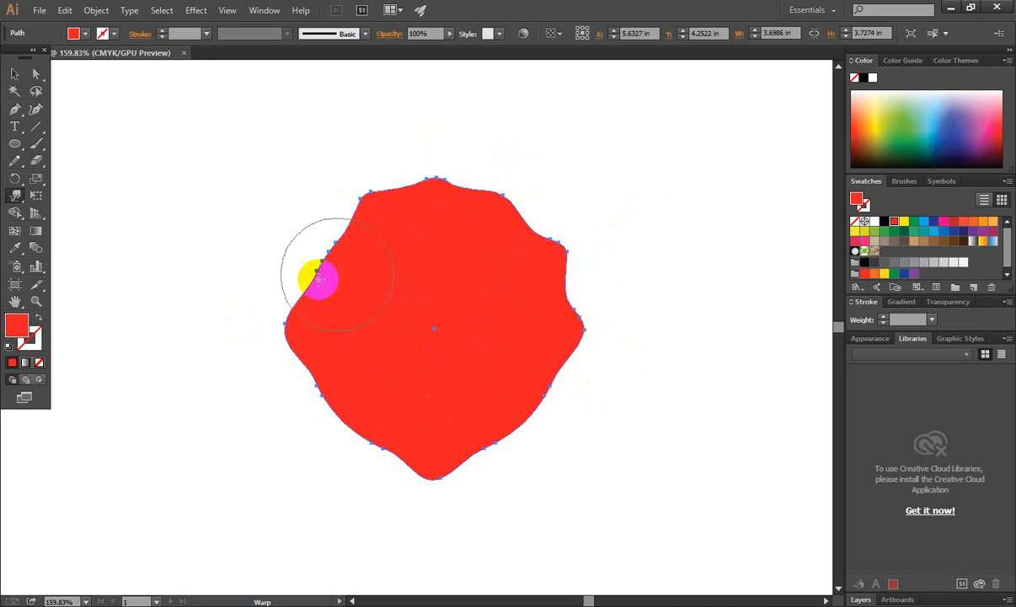
{"action": "left_click_drag", "start_coordinate": [314, 252], "coordinate": [253, 192]}
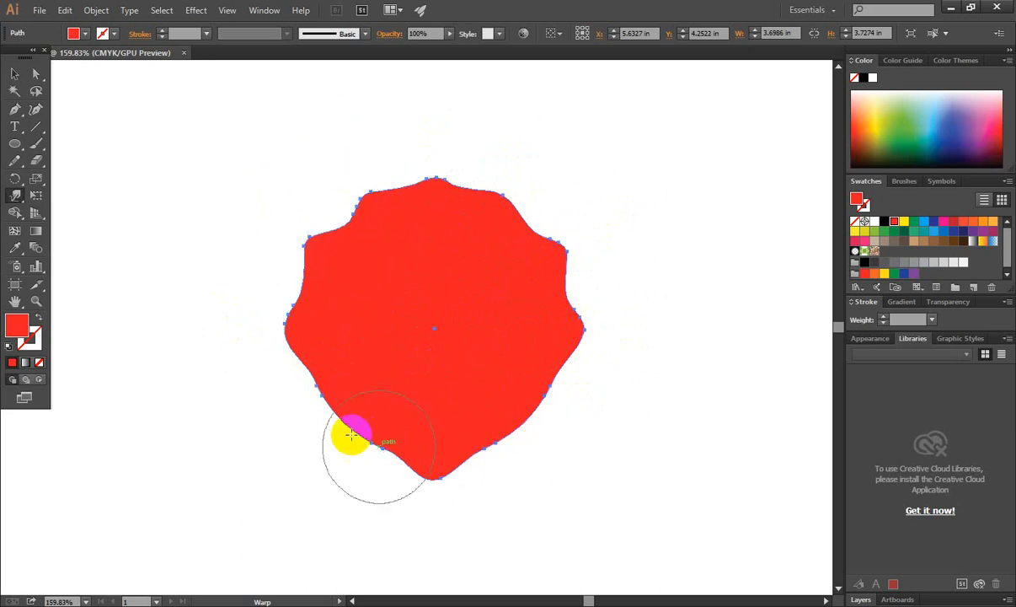
{"action": "mouse_move", "coordinate": [321, 396]}
{"action": "left_mouse_down"}
{"action": "mouse_move", "coordinate": [283, 462]}
{"action": "mouse_move", "coordinate": [397, 438]}
{"action": "mouse_move", "coordinate": [351, 527]}
{"action": "left_mouse_up"}
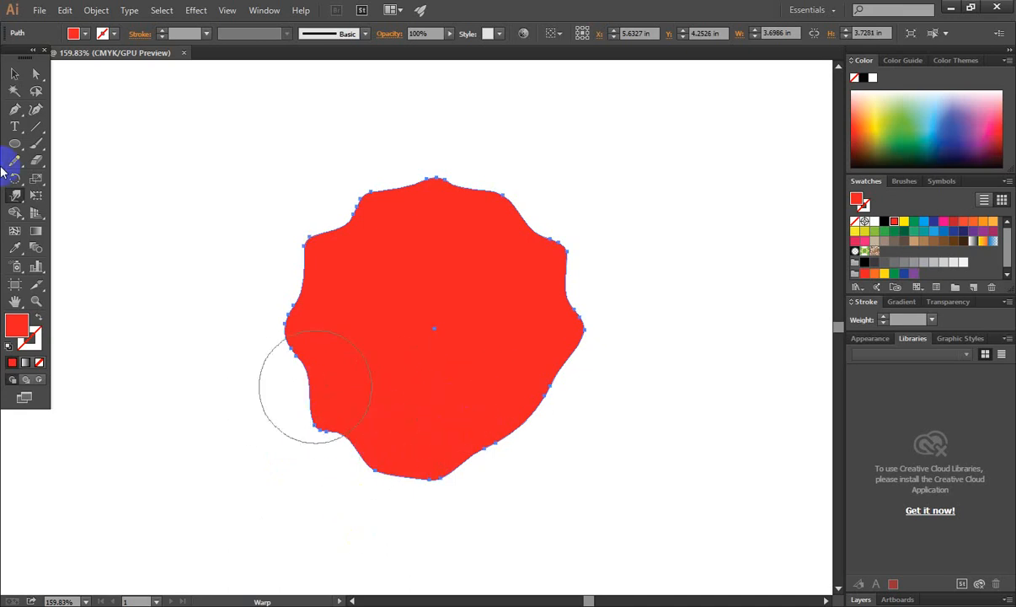
Step: Delete the warped shape and draw a new red circle about 2.10 in across
{"action": "left_click", "coordinate": [14, 75]}
{"action": "left_click", "coordinate": [412, 359]}
{"action": "key", "text": "Delete"}
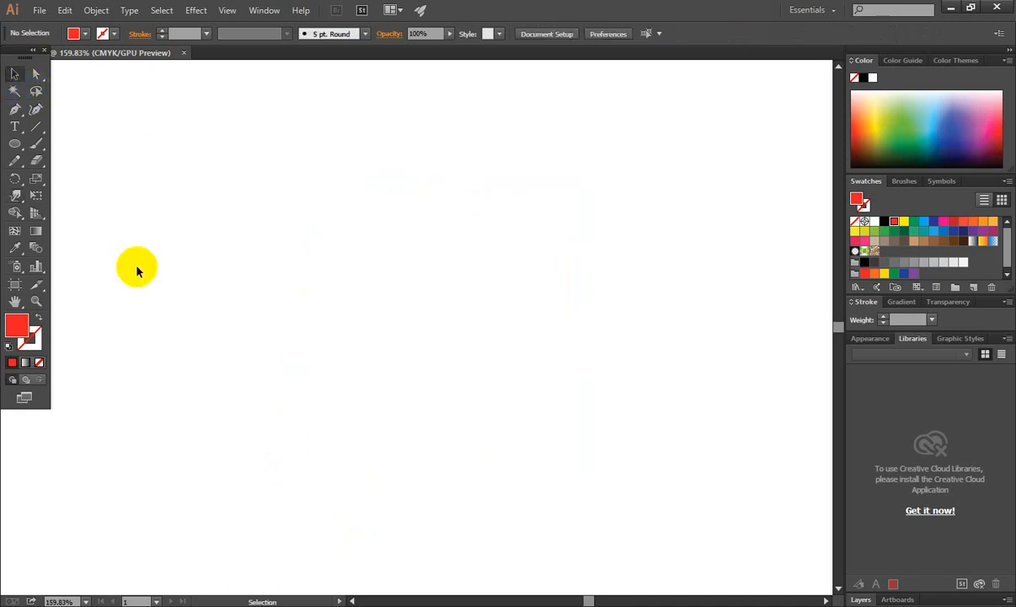
{"action": "left_click_drag", "start_coordinate": [15, 145], "coordinate": [76, 176]}
{"action": "left_click_drag", "start_coordinate": [422, 292], "coordinate": [465, 376]}
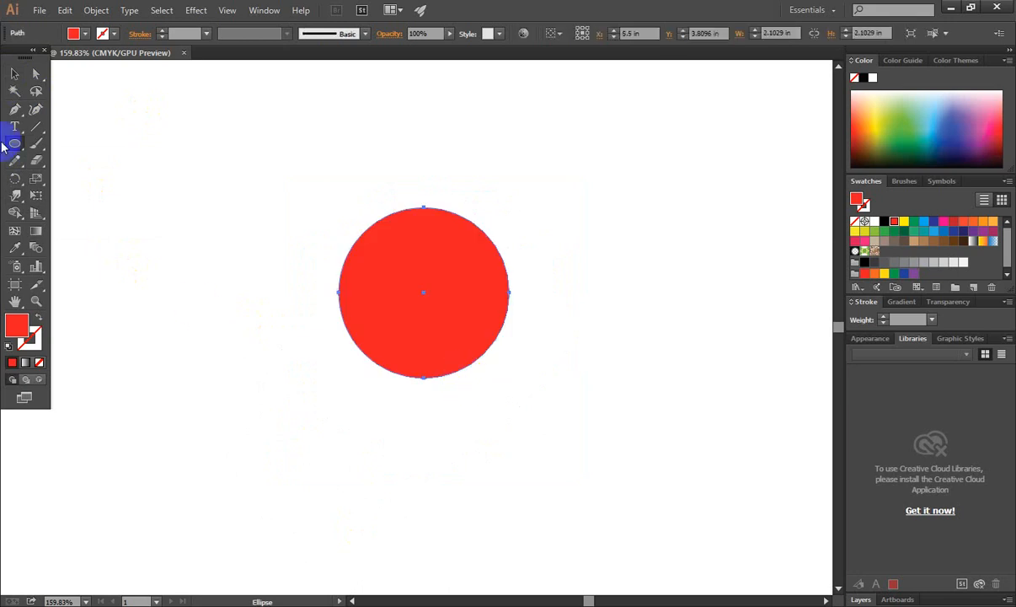
Step: Twirl the circle's top, right, bottom and left edges into spirals and shift the shape slightly down and to the right
{"action": "left_click_drag", "start_coordinate": [13, 200], "coordinate": [71, 237]}
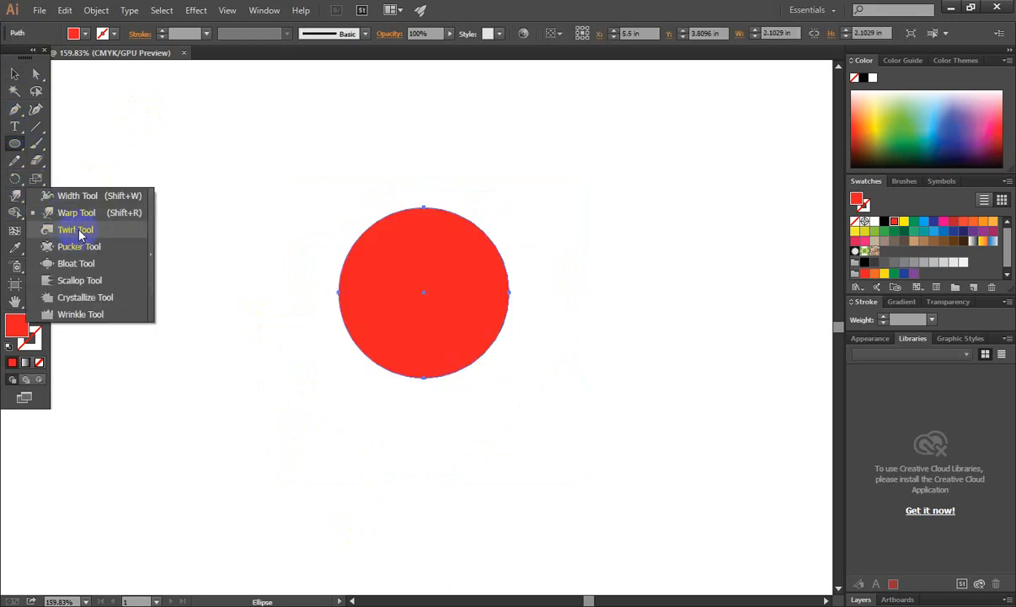
{"action": "left_click_drag", "start_coordinate": [74, 235], "coordinate": [74, 235]}
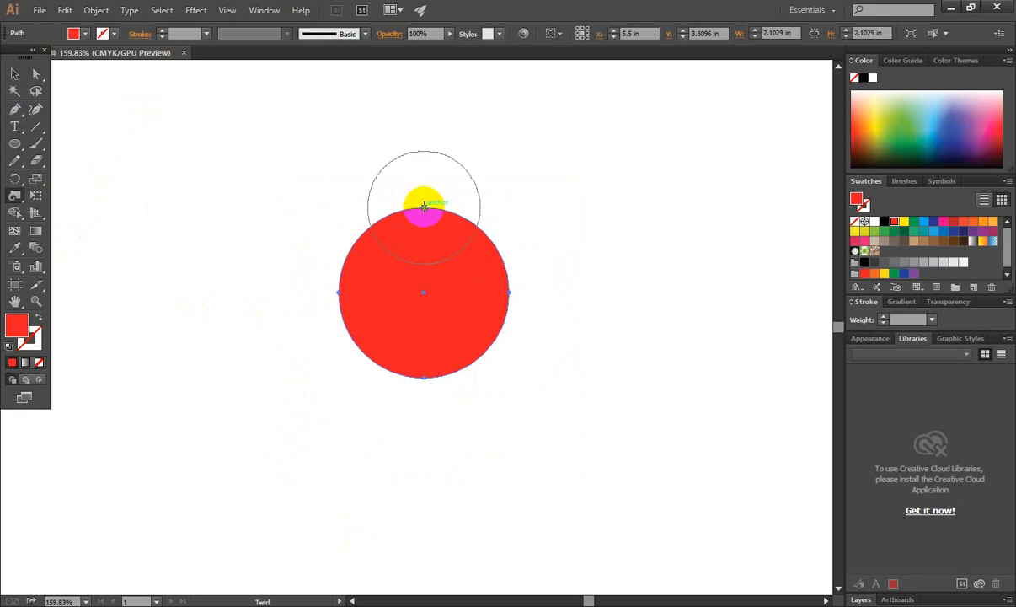
{"action": "mouse_move", "coordinate": [424, 207]}
{"action": "left_mouse_down"}
{"action": "mouse_move", "coordinate": [441, 230]}
{"action": "mouse_move", "coordinate": [456, 169]}
{"action": "mouse_move", "coordinate": [396, 232]}
{"action": "mouse_move", "coordinate": [512, 253]}
{"action": "mouse_move", "coordinate": [509, 292]}
{"action": "left_mouse_up"}
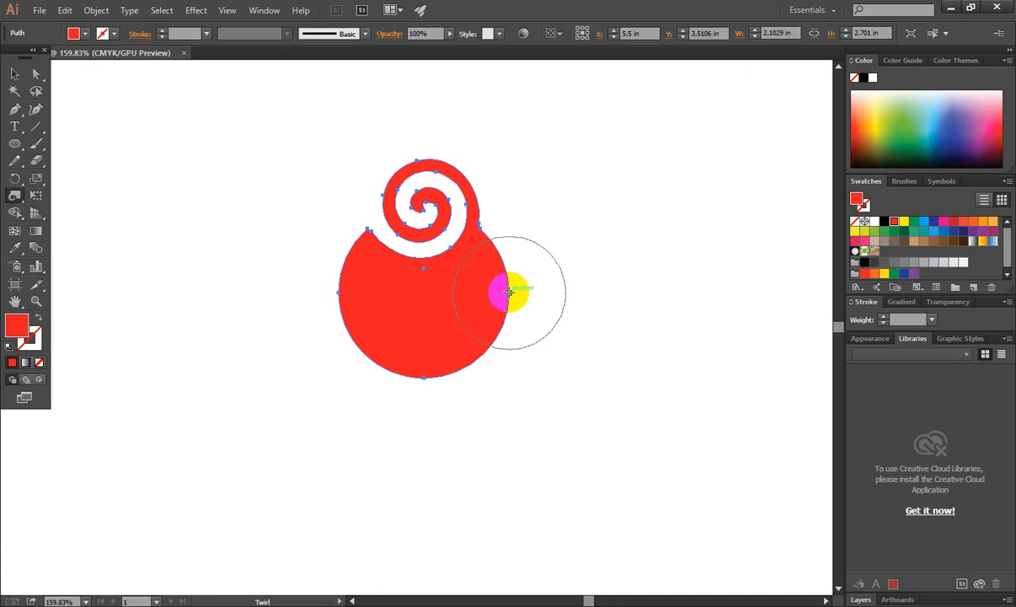
{"action": "mouse_move", "coordinate": [509, 291]}
{"action": "left_mouse_down"}
{"action": "mouse_move", "coordinate": [431, 302]}
{"action": "mouse_move", "coordinate": [489, 297]}
{"action": "mouse_move", "coordinate": [488, 352]}
{"action": "mouse_move", "coordinate": [419, 382]}
{"action": "mouse_move", "coordinate": [338, 293]}
{"action": "mouse_move", "coordinate": [327, 297]}
{"action": "left_mouse_up"}
{"action": "left_click", "coordinate": [14, 74]}
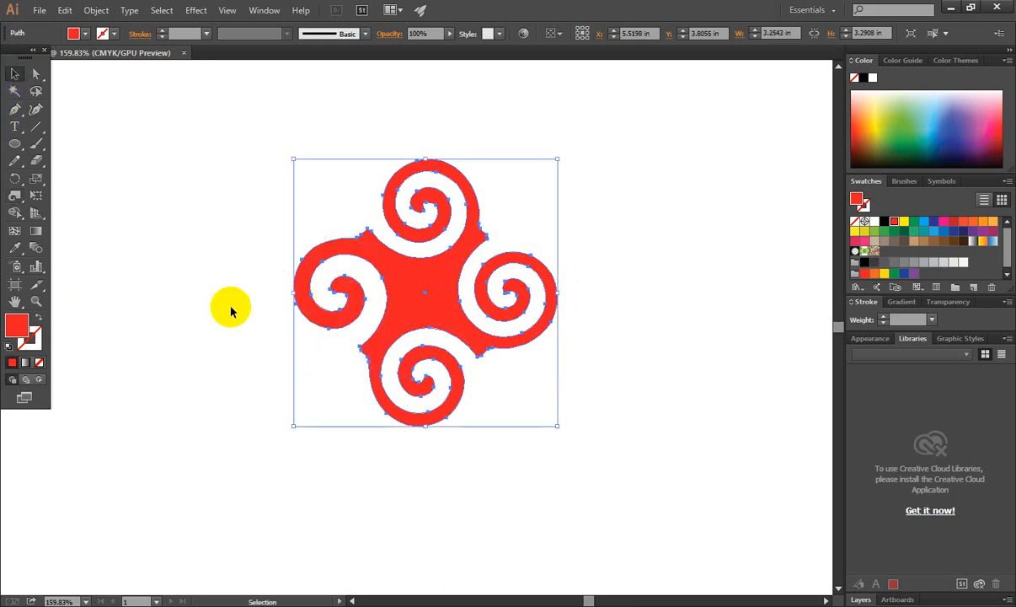
{"action": "mouse_move", "coordinate": [421, 306]}
{"action": "left_mouse_down"}
{"action": "mouse_move", "coordinate": [412, 343]}
{"action": "mouse_move", "coordinate": [388, 320]}
{"action": "mouse_move", "coordinate": [439, 308]}
{"action": "left_mouse_up"}
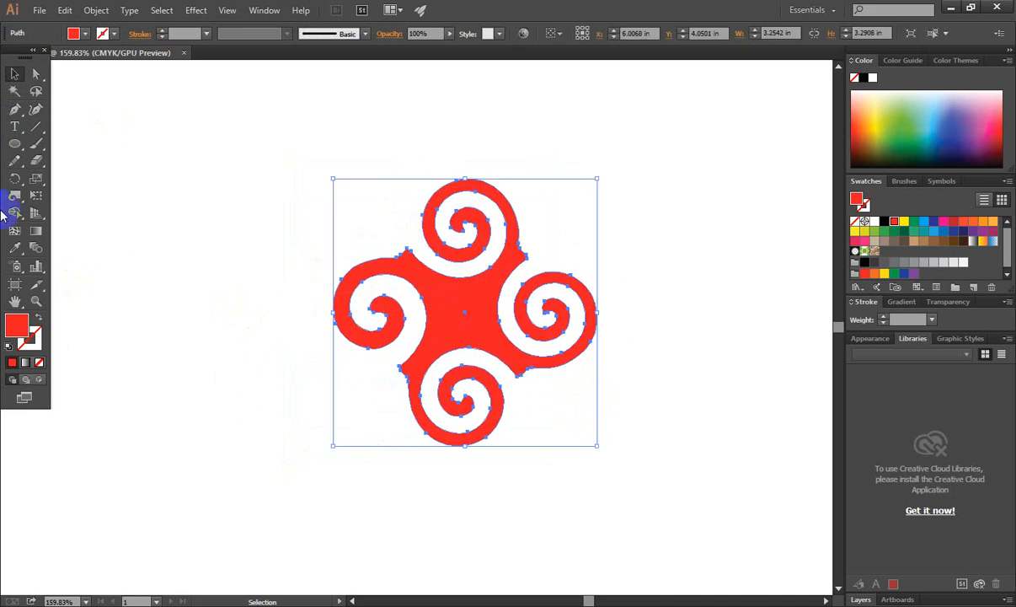
Step: Delete the spiral shape and draw a new red circle about 2.21 in across
{"action": "left_click", "coordinate": [13, 195]}
{"action": "left_click", "coordinate": [72, 233]}
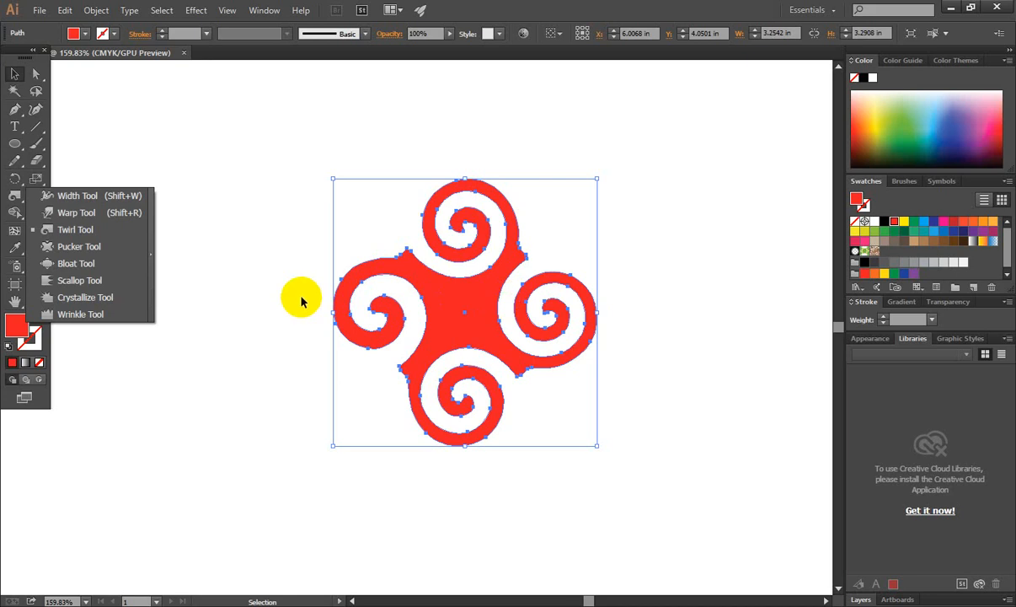
{"action": "left_click", "coordinate": [292, 266]}
{"action": "left_click_drag", "start_coordinate": [292, 183], "coordinate": [572, 415]}
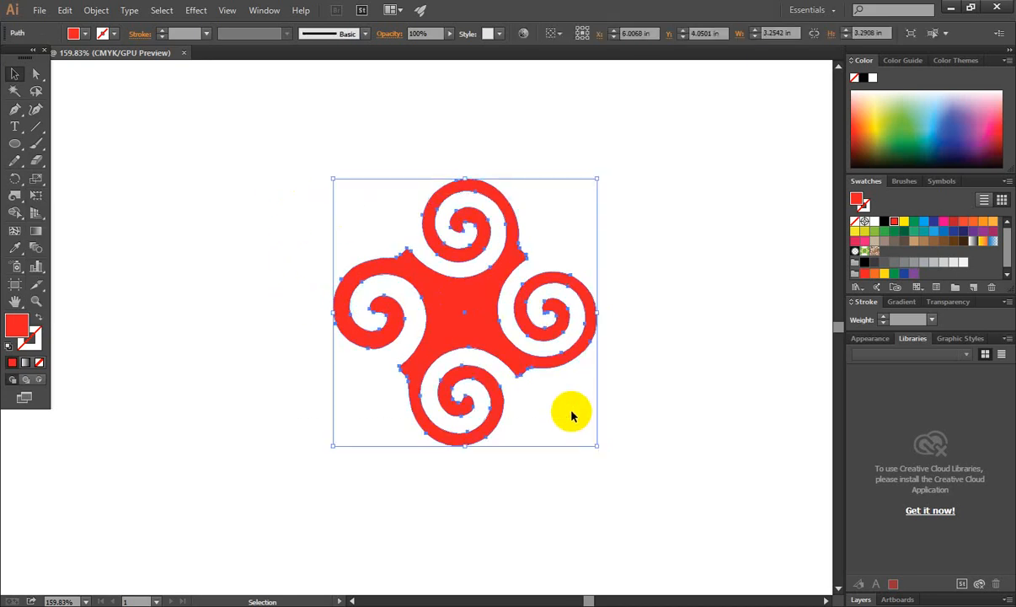
{"action": "key", "text": "Delete"}
{"action": "left_click_drag", "start_coordinate": [15, 143], "coordinate": [63, 172]}
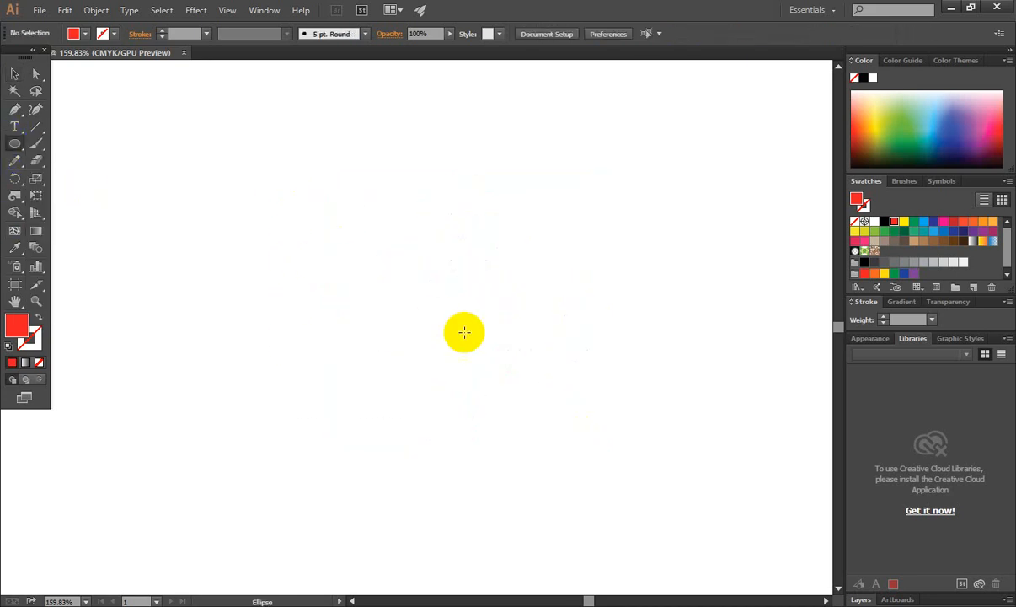
{"action": "left_click_drag", "start_coordinate": [431, 288], "coordinate": [521, 376]}
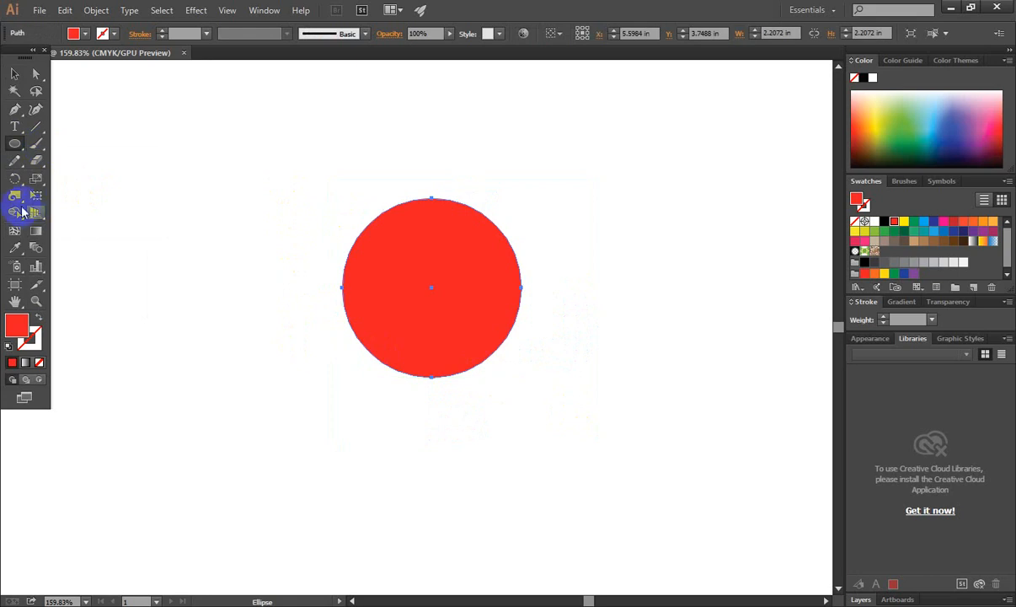
Step: Pucker the circle inward from several sides until it shrinks to a single point
{"action": "left_click_drag", "start_coordinate": [13, 202], "coordinate": [77, 251]}
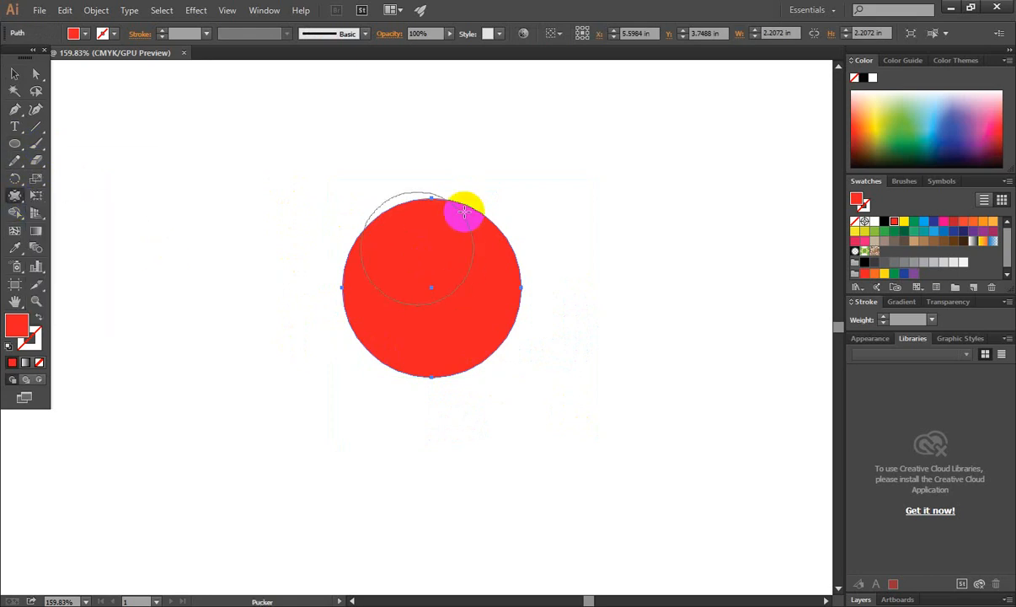
{"action": "mouse_move", "coordinate": [429, 199]}
{"action": "left_mouse_down"}
{"action": "mouse_move", "coordinate": [520, 287]}
{"action": "mouse_move", "coordinate": [431, 390]}
{"action": "mouse_move", "coordinate": [426, 363]}
{"action": "mouse_move", "coordinate": [374, 345]}
{"action": "mouse_move", "coordinate": [354, 288]}
{"action": "mouse_move", "coordinate": [372, 291]}
{"action": "mouse_move", "coordinate": [386, 223]}
{"action": "mouse_move", "coordinate": [421, 206]}
{"action": "mouse_move", "coordinate": [431, 252]}
{"action": "mouse_move", "coordinate": [476, 312]}
{"action": "mouse_move", "coordinate": [431, 364]}
{"action": "mouse_move", "coordinate": [445, 322]}
{"action": "mouse_move", "coordinate": [508, 295]}
{"action": "mouse_move", "coordinate": [478, 291]}
{"action": "mouse_move", "coordinate": [508, 302]}
{"action": "left_mouse_up"}
{"action": "mouse_move", "coordinate": [358, 303]}
{"action": "left_mouse_down"}
{"action": "mouse_move", "coordinate": [376, 344]}
{"action": "mouse_move", "coordinate": [398, 326]}
{"action": "mouse_move", "coordinate": [590, 341]}
{"action": "left_mouse_up"}
{"action": "mouse_move", "coordinate": [400, 363]}
{"action": "left_mouse_down"}
{"action": "mouse_move", "coordinate": [397, 336]}
{"action": "mouse_move", "coordinate": [370, 356]}
{"action": "mouse_move", "coordinate": [379, 339]}
{"action": "mouse_move", "coordinate": [424, 325]}
{"action": "mouse_move", "coordinate": [495, 227]}
{"action": "mouse_move", "coordinate": [520, 221]}
{"action": "mouse_move", "coordinate": [456, 233]}
{"action": "mouse_move", "coordinate": [608, 277]}
{"action": "mouse_move", "coordinate": [547, 298]}
{"action": "left_mouse_up"}
{"action": "scroll", "coordinate": [469, 337], "scroll_direction": "up", "scroll_amount": 4}
{"action": "mouse_move", "coordinate": [645, 279]}
{"action": "left_mouse_down"}
{"action": "mouse_move", "coordinate": [669, 302]}
{"action": "mouse_move", "coordinate": [677, 241]}
{"action": "left_mouse_up"}
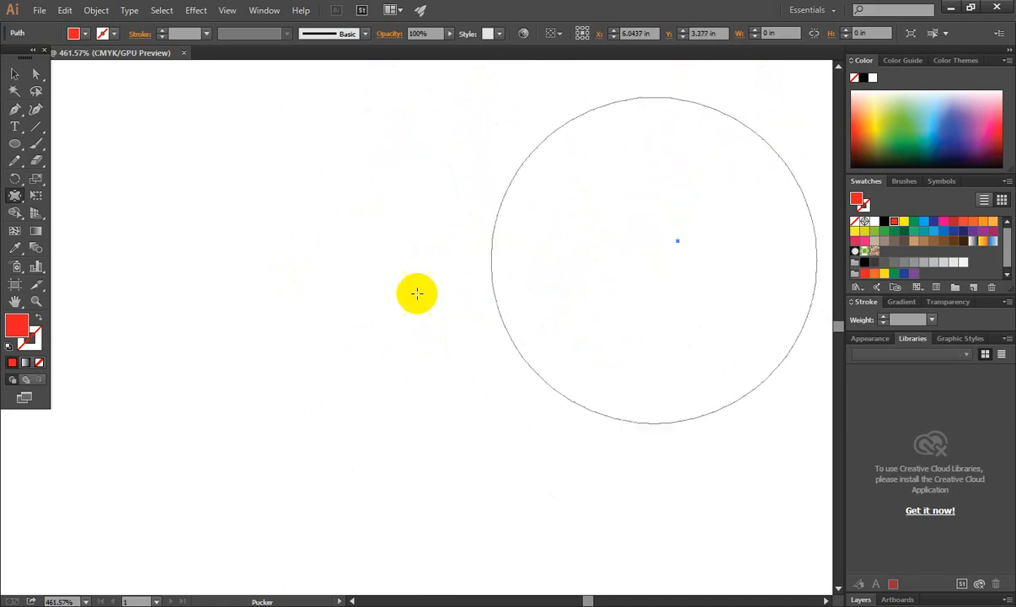
Step: Deselect the shrunken shape and draw a new red circle about 0.69 in across
{"action": "left_click", "coordinate": [14, 76]}
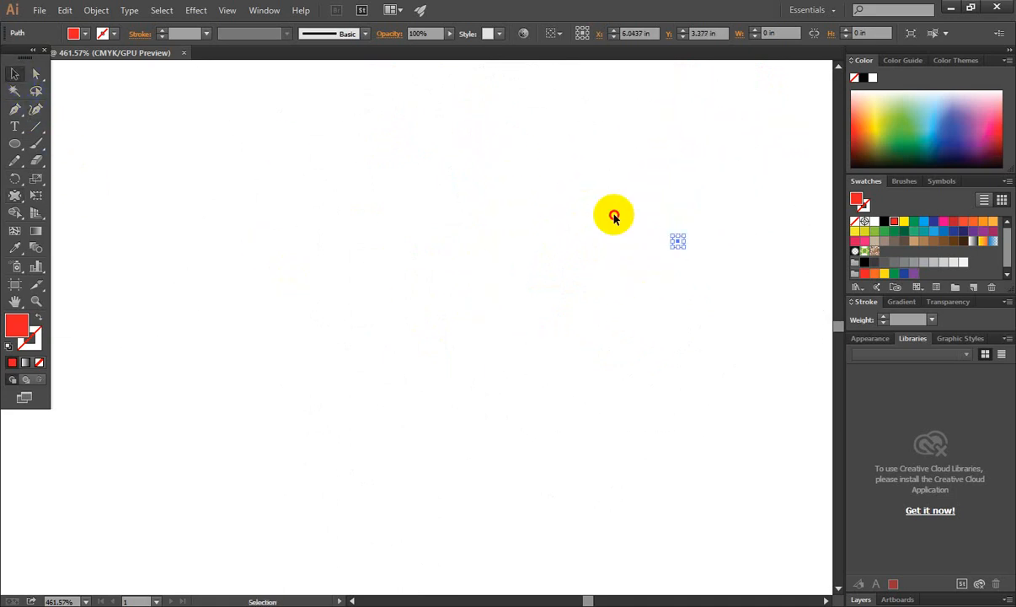
{"action": "left_click", "coordinate": [708, 313]}
{"action": "left_click_drag", "start_coordinate": [15, 195], "coordinate": [72, 176]}
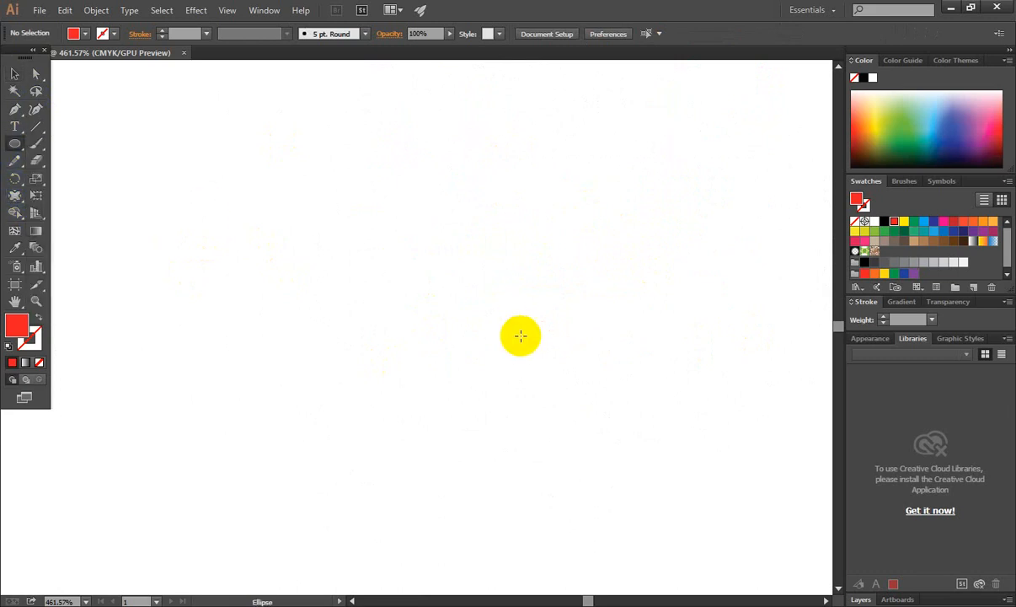
{"action": "left_click_drag", "start_coordinate": [438, 276], "coordinate": [483, 358]}
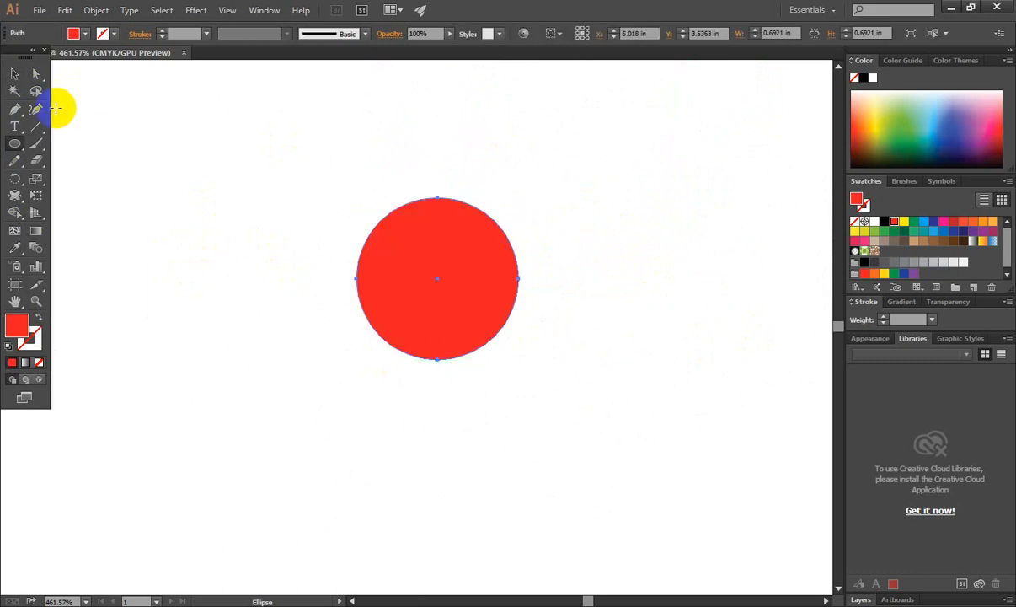
Step: Bloat the new circle from its edges and interior into a large rounded shape about 2.14 by 2.15 in
{"action": "left_click_drag", "start_coordinate": [14, 199], "coordinate": [75, 267]}
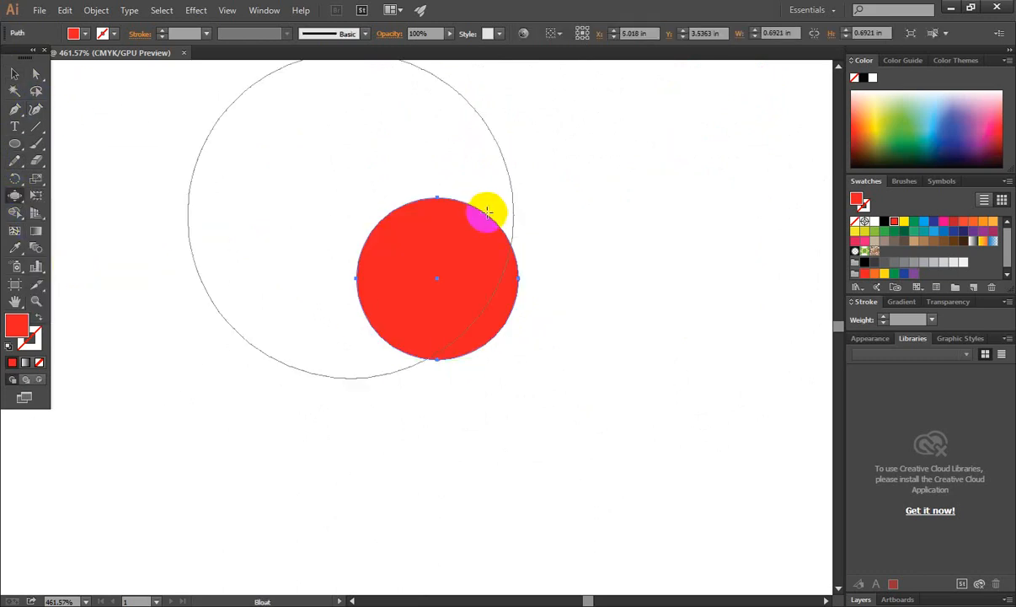
{"action": "mouse_move", "coordinate": [439, 191]}
{"action": "left_mouse_down"}
{"action": "mouse_move", "coordinate": [458, 355]}
{"action": "mouse_move", "coordinate": [337, 306]}
{"action": "mouse_move", "coordinate": [318, 264]}
{"action": "left_mouse_up"}
{"action": "mouse_move", "coordinate": [561, 265]}
{"action": "left_mouse_down"}
{"action": "mouse_move", "coordinate": [563, 257]}
{"action": "mouse_move", "coordinate": [454, 270]}
{"action": "mouse_move", "coordinate": [449, 372]}
{"action": "mouse_move", "coordinate": [435, 367]}
{"action": "mouse_move", "coordinate": [404, 390]}
{"action": "mouse_move", "coordinate": [295, 266]}
{"action": "mouse_move", "coordinate": [318, 250]}
{"action": "mouse_move", "coordinate": [351, 256]}
{"action": "mouse_move", "coordinate": [295, 250]}
{"action": "mouse_move", "coordinate": [454, 305]}
{"action": "left_mouse_up"}
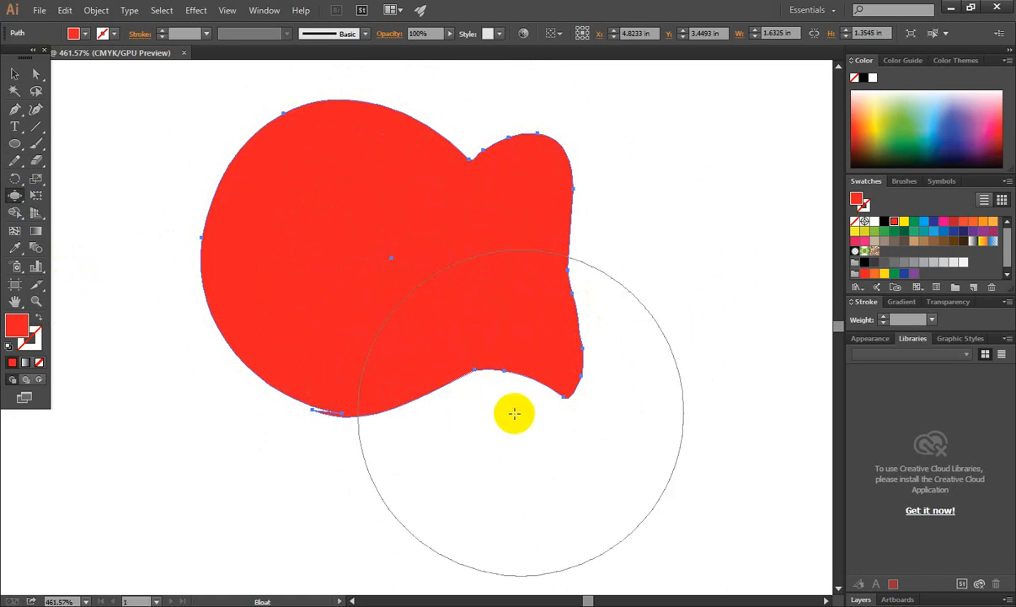
{"action": "mouse_move", "coordinate": [514, 413]}
{"action": "left_mouse_down"}
{"action": "mouse_move", "coordinate": [400, 352]}
{"action": "mouse_move", "coordinate": [438, 328]}
{"action": "mouse_move", "coordinate": [370, 304]}
{"action": "mouse_move", "coordinate": [327, 338]}
{"action": "mouse_move", "coordinate": [261, 252]}
{"action": "mouse_move", "coordinate": [299, 299]}
{"action": "mouse_move", "coordinate": [350, 212]}
{"action": "mouse_move", "coordinate": [347, 236]}
{"action": "mouse_move", "coordinate": [427, 211]}
{"action": "mouse_move", "coordinate": [452, 238]}
{"action": "mouse_move", "coordinate": [452, 298]}
{"action": "mouse_move", "coordinate": [391, 374]}
{"action": "mouse_move", "coordinate": [304, 369]}
{"action": "mouse_move", "coordinate": [410, 209]}
{"action": "mouse_move", "coordinate": [295, 229]}
{"action": "mouse_move", "coordinate": [288, 285]}
{"action": "left_mouse_up"}
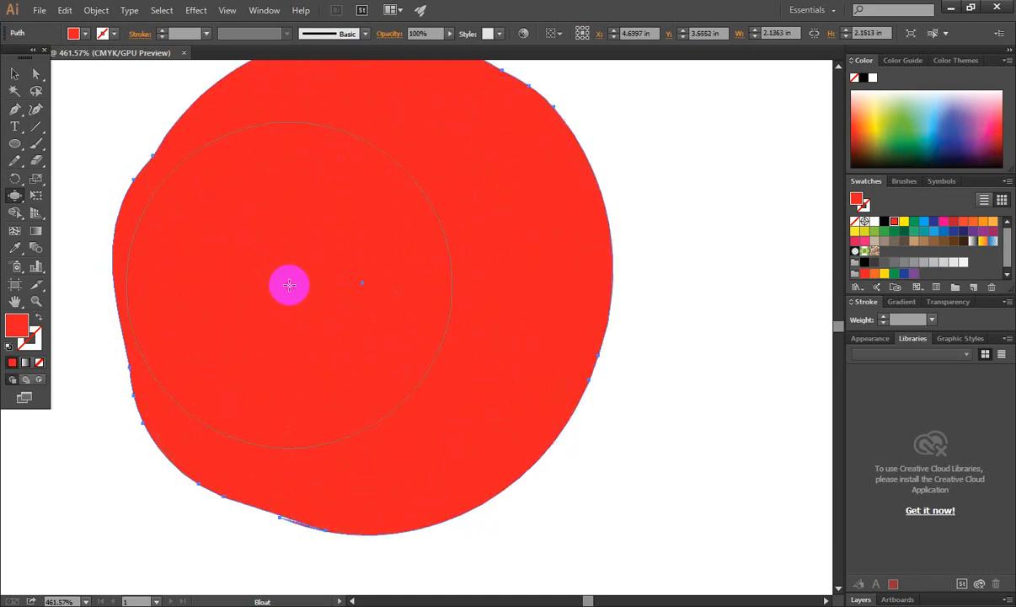
Step: Resize the Bloat brush into a tall, narrow ellipse beside the red shape
{"action": "left_click_drag", "start_coordinate": [629, 295], "coordinate": [555, 291]}
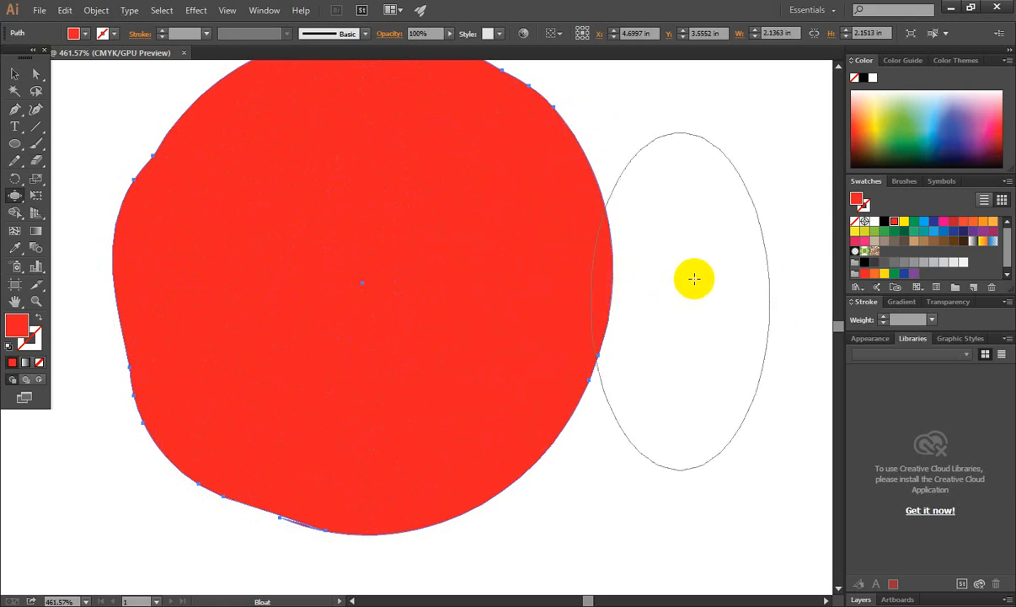
{"action": "mouse_move", "coordinate": [704, 276]}
{"action": "left_mouse_down"}
{"action": "mouse_move", "coordinate": [717, 291]}
{"action": "mouse_move", "coordinate": [700, 289]}
{"action": "left_mouse_up"}
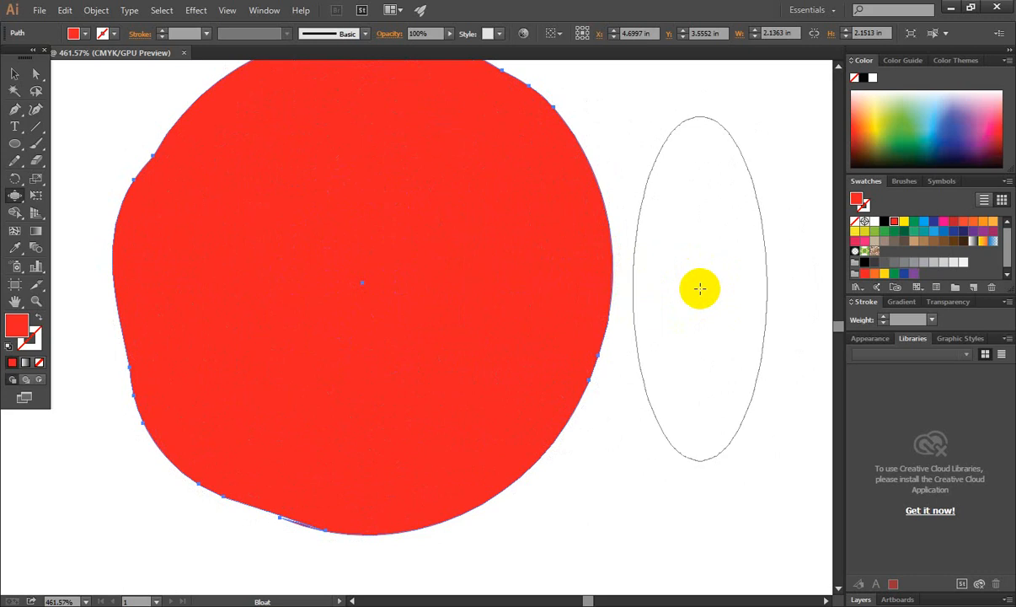
Step: Bloat inward from the red shape's outer right edge with the tall elliptical brush, and again with a wider, rounder brush
{"action": "left_click_drag", "start_coordinate": [703, 268], "coordinate": [513, 284]}
{"action": "scroll", "coordinate": [608, 340], "scroll_direction": "up", "scroll_amount": 5}
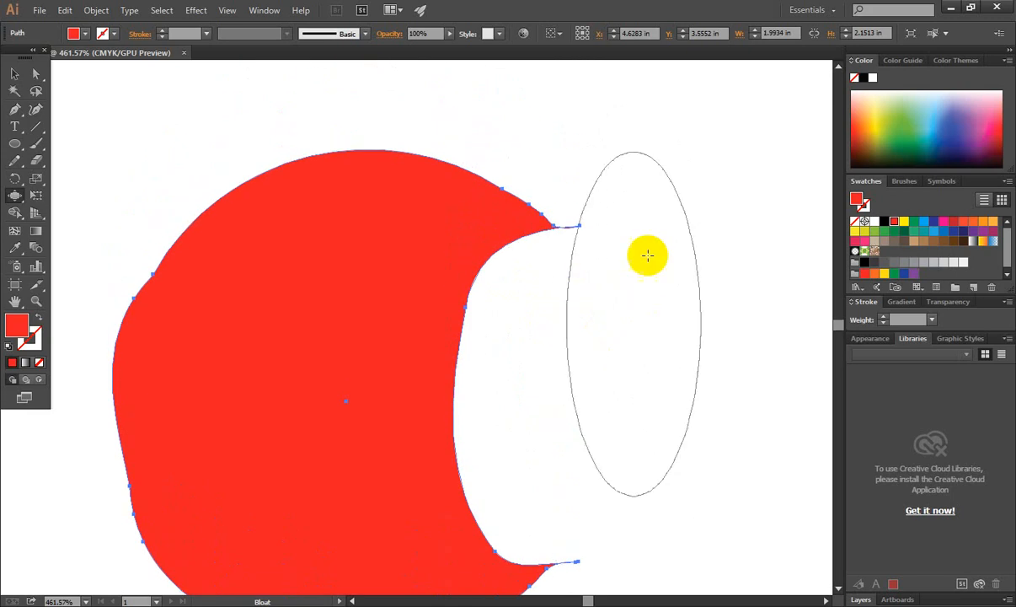
{"action": "mouse_move", "coordinate": [649, 247]}
{"action": "left_mouse_down"}
{"action": "mouse_move", "coordinate": [702, 263]}
{"action": "mouse_move", "coordinate": [675, 264]}
{"action": "mouse_move", "coordinate": [799, 257]}
{"action": "left_mouse_up"}
{"action": "mouse_move", "coordinate": [648, 261]}
{"action": "left_mouse_down"}
{"action": "mouse_move", "coordinate": [521, 253]}
{"action": "mouse_move", "coordinate": [574, 285]}
{"action": "mouse_move", "coordinate": [508, 347]}
{"action": "mouse_move", "coordinate": [465, 337]}
{"action": "left_mouse_up"}
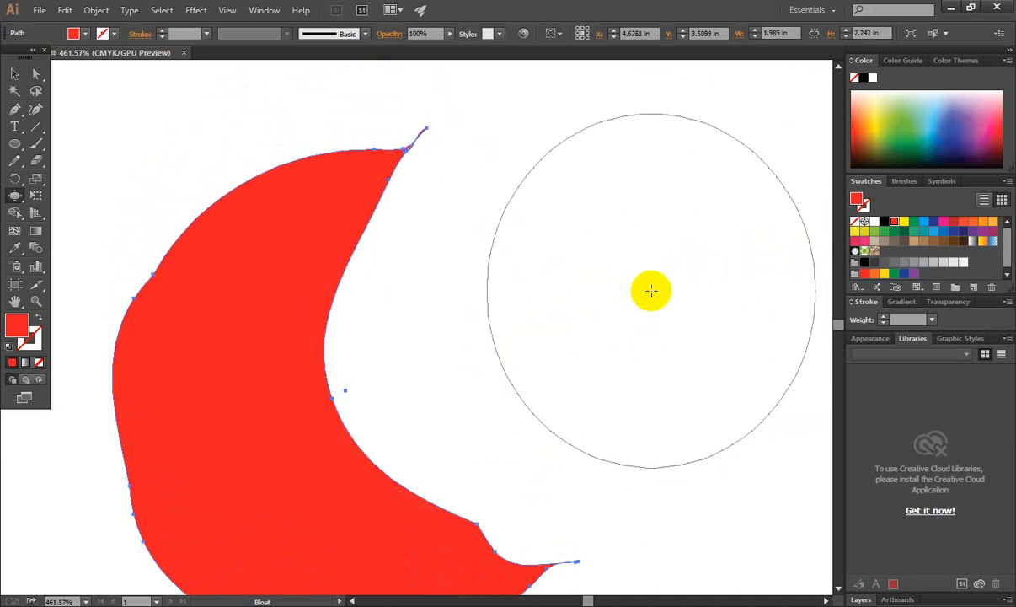
Step: Reshape the Bloat brush into narrower ellipses and hollow out the red shape's interior until only a thin curved band is left
{"action": "left_click_drag", "start_coordinate": [628, 293], "coordinate": [503, 298]}
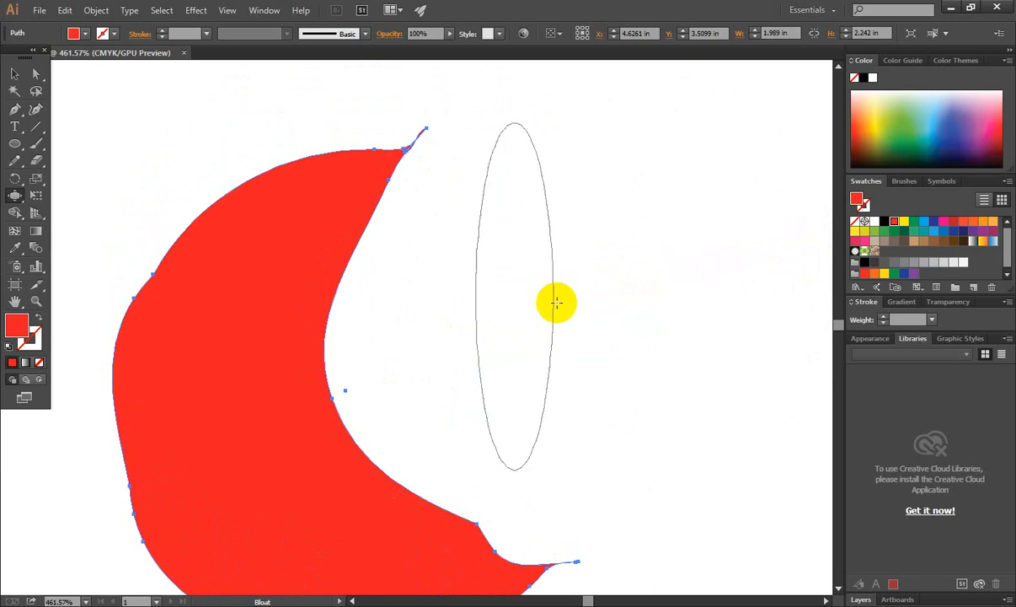
{"action": "left_click_drag", "start_coordinate": [245, 385], "coordinate": [265, 364]}
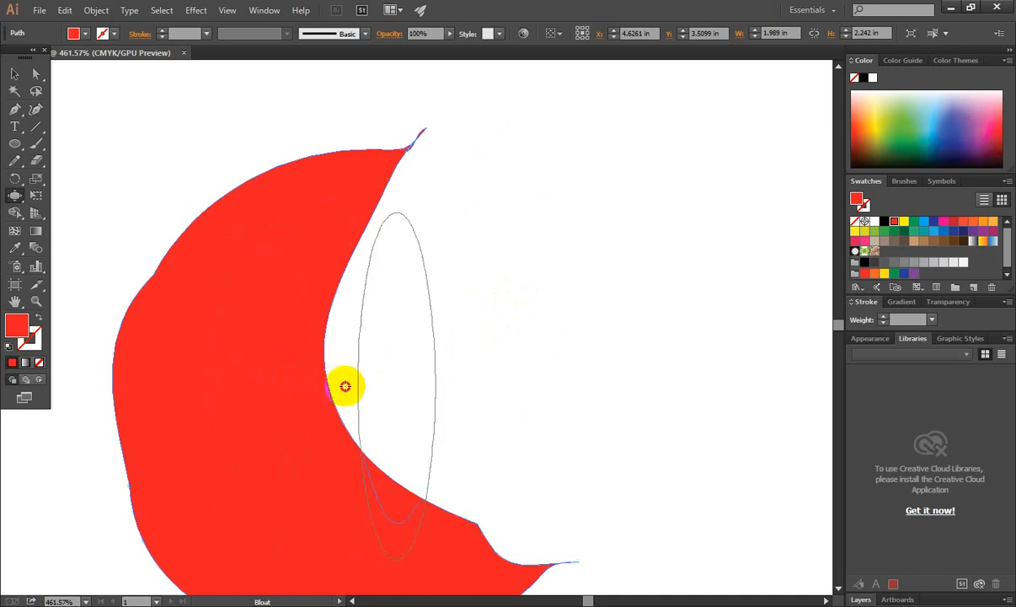
{"action": "mouse_move", "coordinate": [345, 384]}
{"action": "left_mouse_down"}
{"action": "mouse_move", "coordinate": [282, 379]}
{"action": "mouse_move", "coordinate": [303, 397]}
{"action": "mouse_move", "coordinate": [228, 384]}
{"action": "left_mouse_up"}
{"action": "mouse_move", "coordinate": [523, 296]}
{"action": "left_mouse_down"}
{"action": "mouse_move", "coordinate": [525, 270]}
{"action": "mouse_move", "coordinate": [531, 449]}
{"action": "mouse_move", "coordinate": [551, 499]}
{"action": "mouse_move", "coordinate": [686, 466]}
{"action": "mouse_move", "coordinate": [626, 306]}
{"action": "mouse_move", "coordinate": [584, 364]}
{"action": "mouse_move", "coordinate": [540, 363]}
{"action": "left_mouse_up"}
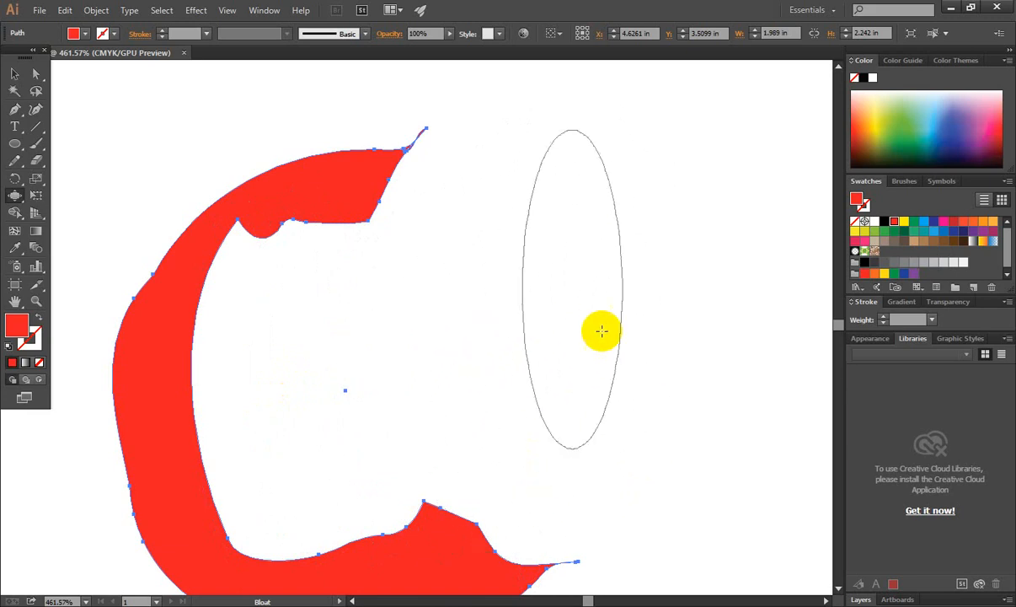
{"action": "mouse_move", "coordinate": [575, 313]}
{"action": "left_mouse_down"}
{"action": "mouse_move", "coordinate": [728, 306]}
{"action": "mouse_move", "coordinate": [665, 246]}
{"action": "mouse_move", "coordinate": [672, 410]}
{"action": "mouse_move", "coordinate": [622, 338]}
{"action": "mouse_move", "coordinate": [655, 422]}
{"action": "mouse_move", "coordinate": [477, 336]}
{"action": "left_mouse_up"}
{"action": "mouse_move", "coordinate": [378, 205]}
{"action": "left_mouse_down"}
{"action": "mouse_move", "coordinate": [426, 193]}
{"action": "mouse_move", "coordinate": [388, 201]}
{"action": "mouse_move", "coordinate": [345, 245]}
{"action": "mouse_move", "coordinate": [354, 313]}
{"action": "left_mouse_up"}
{"action": "mouse_move", "coordinate": [510, 373]}
{"action": "left_mouse_down"}
{"action": "mouse_move", "coordinate": [476, 447]}
{"action": "mouse_move", "coordinate": [387, 452]}
{"action": "mouse_move", "coordinate": [557, 396]}
{"action": "left_mouse_up"}
Step: Delete the distorted red shape and draw a new red circle about 0.75 in across
{"action": "left_click", "coordinate": [14, 74]}
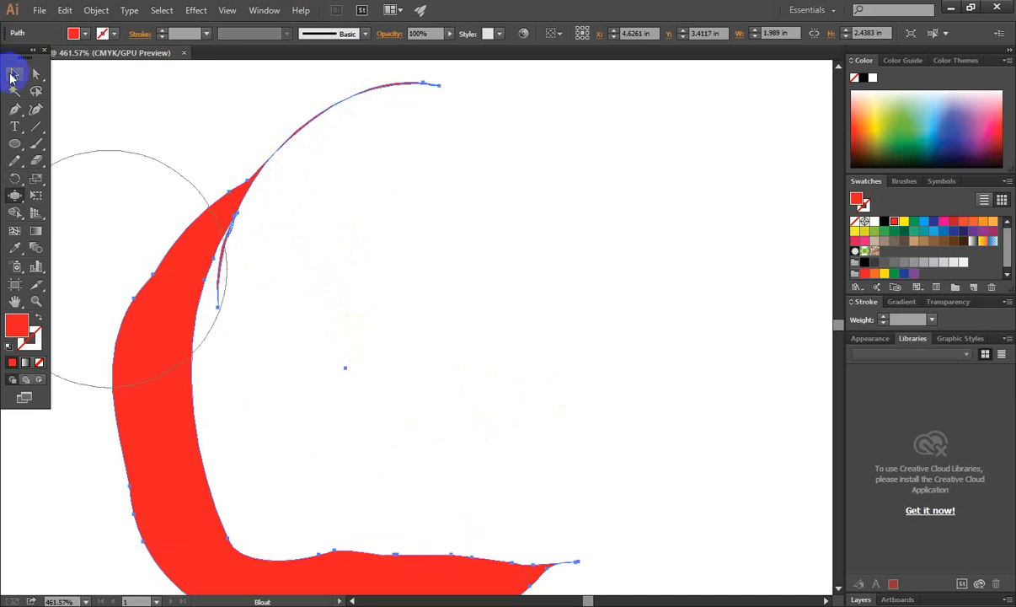
{"action": "key", "text": "Delete"}
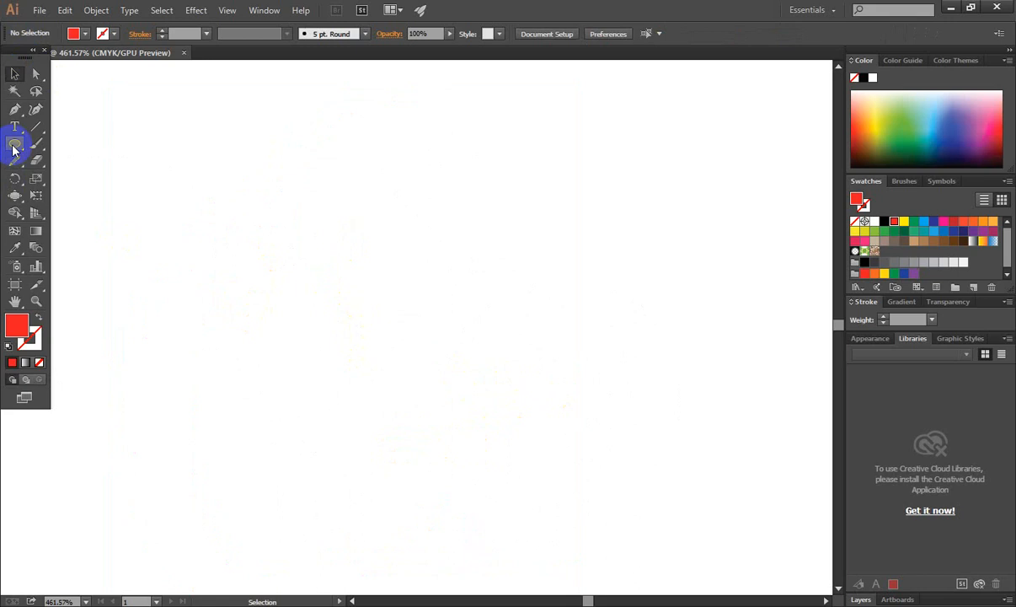
{"action": "left_click_drag", "start_coordinate": [15, 144], "coordinate": [61, 173]}
{"action": "left_click_drag", "start_coordinate": [446, 302], "coordinate": [535, 385]}
Step: Apply the Scallop tool to the circle's right and left edges and deselect the shape
{"action": "left_click_drag", "start_coordinate": [19, 208], "coordinate": [67, 290]}
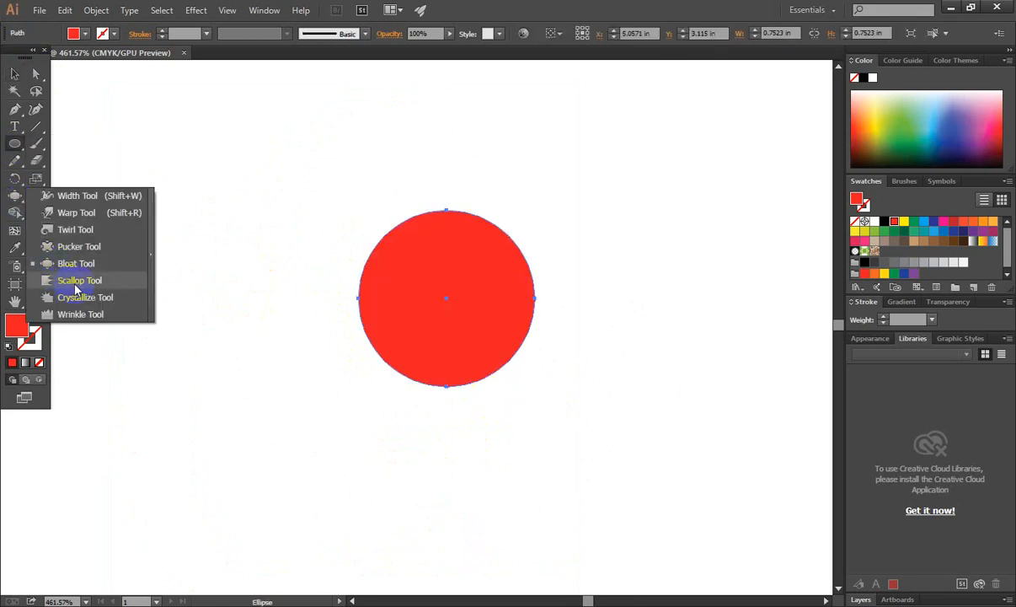
{"action": "left_click_drag", "start_coordinate": [80, 288], "coordinate": [80, 281]}
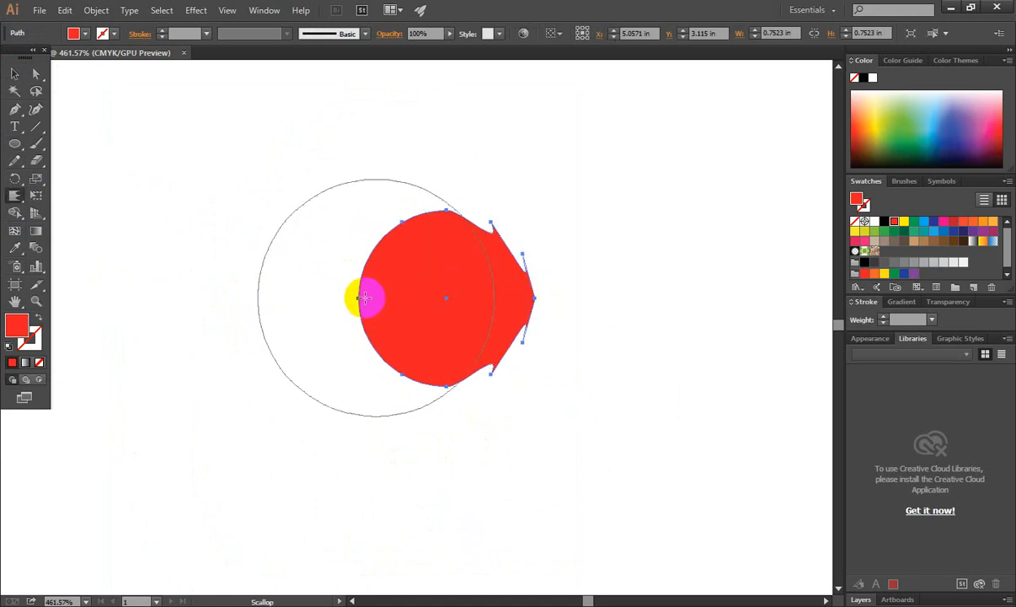
{"action": "left_click", "coordinate": [15, 73]}
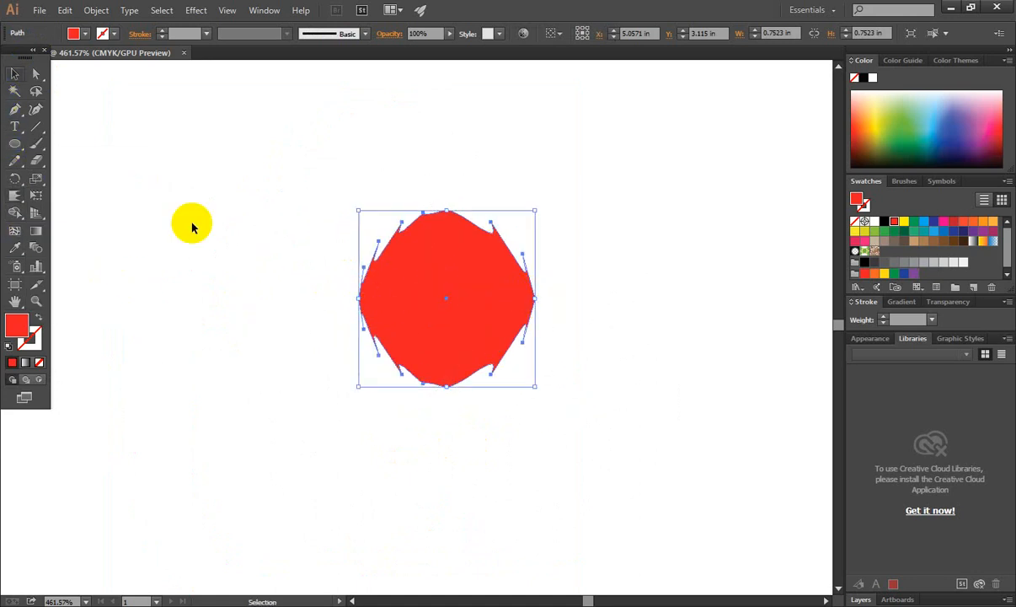
{"action": "left_click", "coordinate": [657, 434]}
Step: Examine the scalloped spikes around the circle's edge up close
{"action": "left_click_drag", "start_coordinate": [448, 279], "coordinate": [545, 302]}
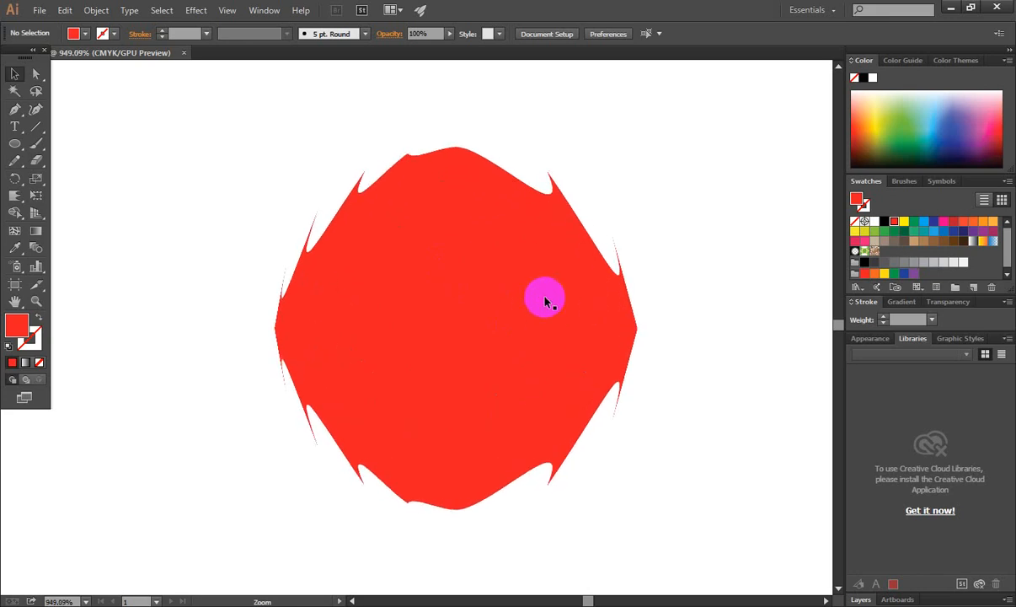
{"action": "left_click", "coordinate": [494, 395]}
{"action": "left_click", "coordinate": [711, 429]}
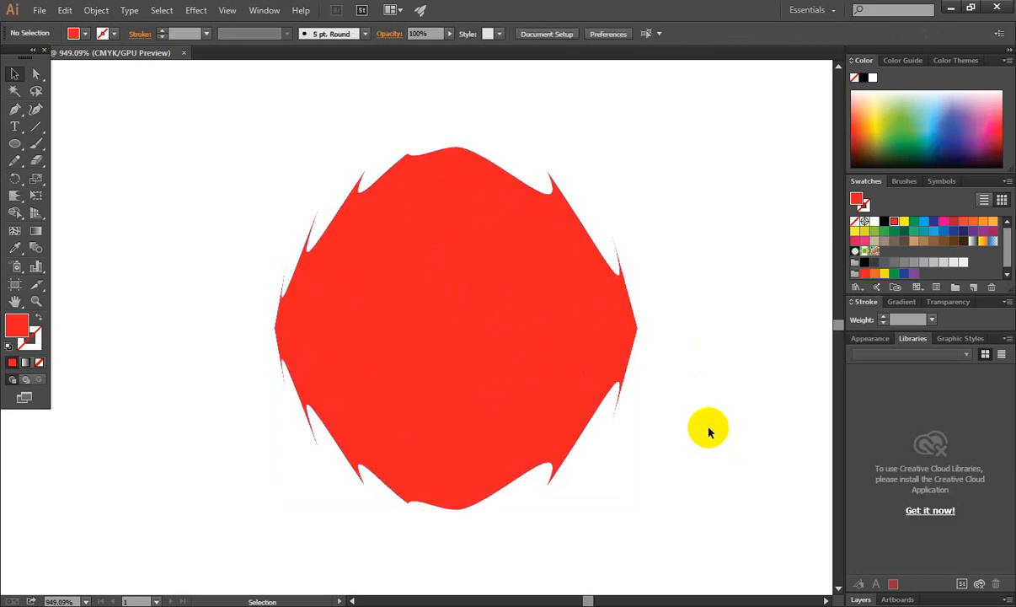
{"action": "left_click", "coordinate": [634, 348]}
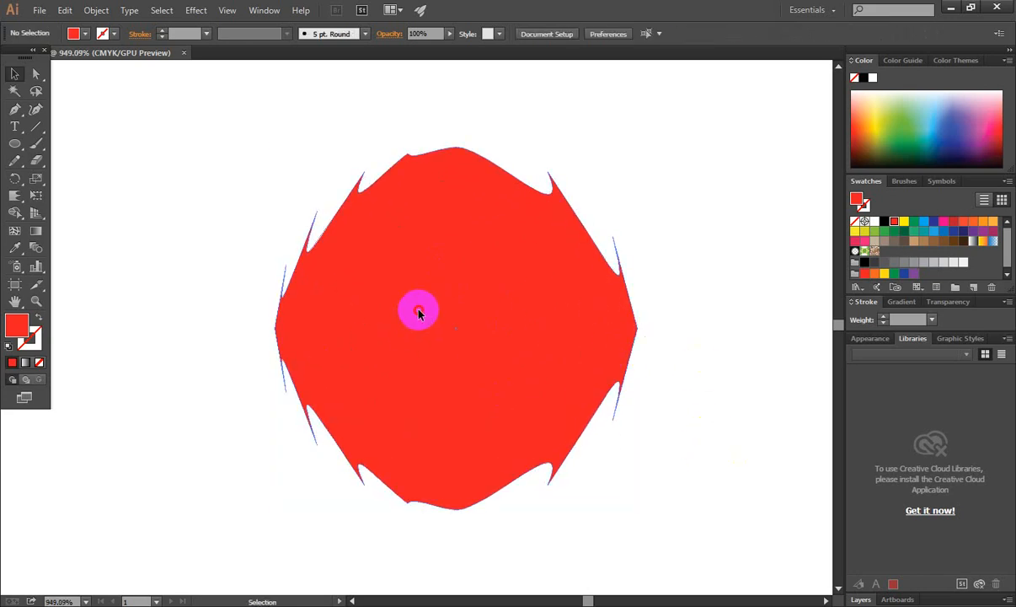
{"action": "left_click", "coordinate": [419, 314]}
{"action": "left_click", "coordinate": [666, 355]}
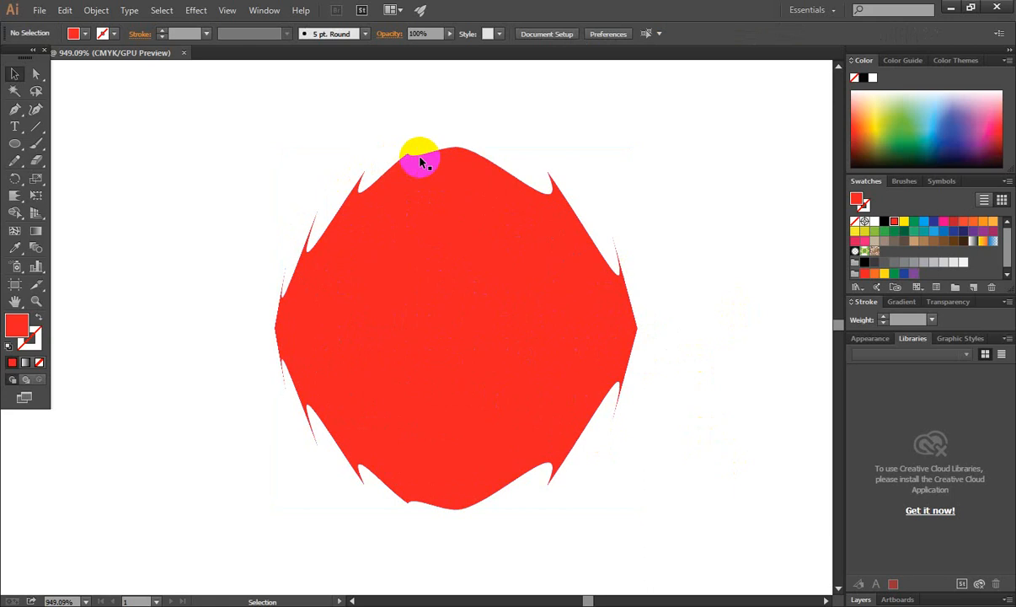
{"action": "left_click", "coordinate": [557, 321]}
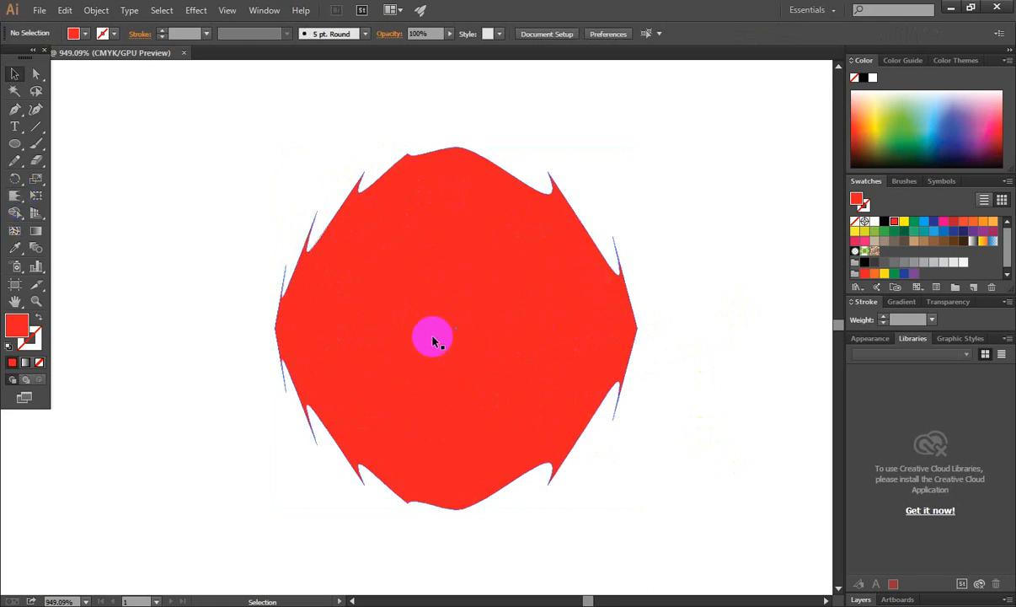
{"action": "left_click_drag", "start_coordinate": [13, 202], "coordinate": [84, 304]}
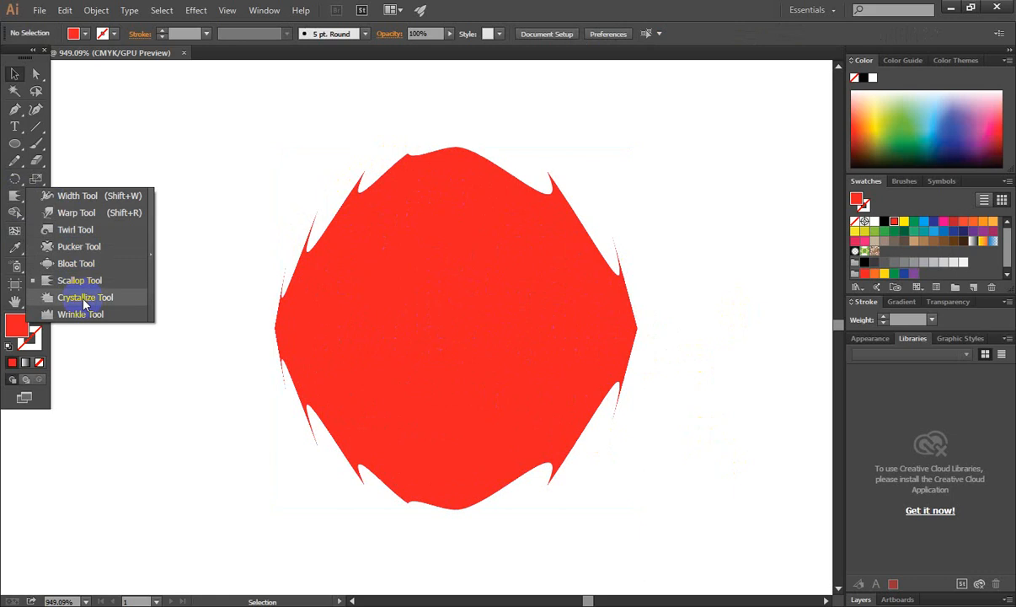
{"action": "left_click", "coordinate": [554, 337]}
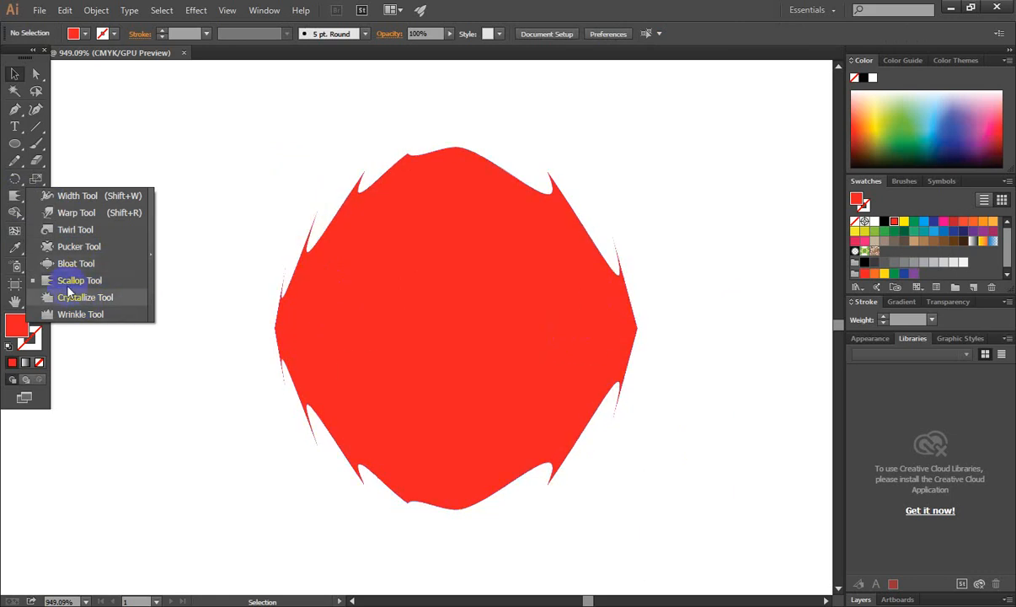
{"action": "left_click", "coordinate": [347, 347]}
Step: Delete the scalloped circle and draw a red rectangle about 0.34 by 0.23 in
{"action": "left_click", "coordinate": [461, 347]}
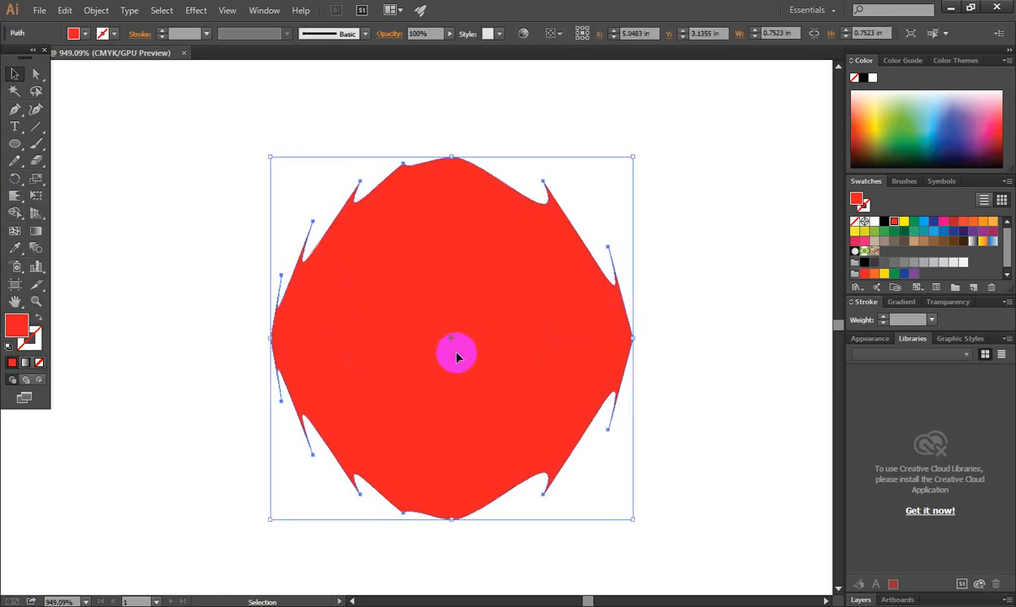
{"action": "key", "text": "Delete"}
{"action": "left_click_drag", "start_coordinate": [20, 156], "coordinate": [80, 148]}
{"action": "mouse_move", "coordinate": [341, 245]}
{"action": "left_mouse_down"}
{"action": "mouse_move", "coordinate": [463, 306]}
{"action": "mouse_move", "coordinate": [488, 350]}
{"action": "mouse_move", "coordinate": [507, 357]}
{"action": "left_mouse_up"}
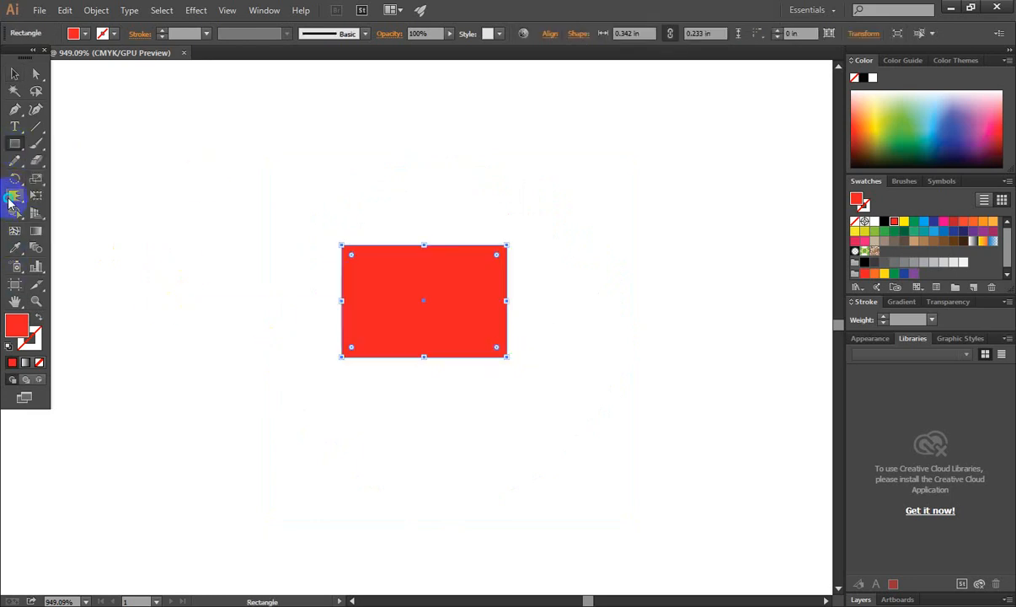
Step: Crystallize the rectangle from several sides into a spiky burst about 0.95 by 0.98 in
{"action": "mouse_move", "coordinate": [10, 201]}
{"action": "left_mouse_down"}
{"action": "mouse_move", "coordinate": [91, 297]}
{"action": "mouse_move", "coordinate": [80, 324]}
{"action": "mouse_move", "coordinate": [75, 300]}
{"action": "left_mouse_up"}
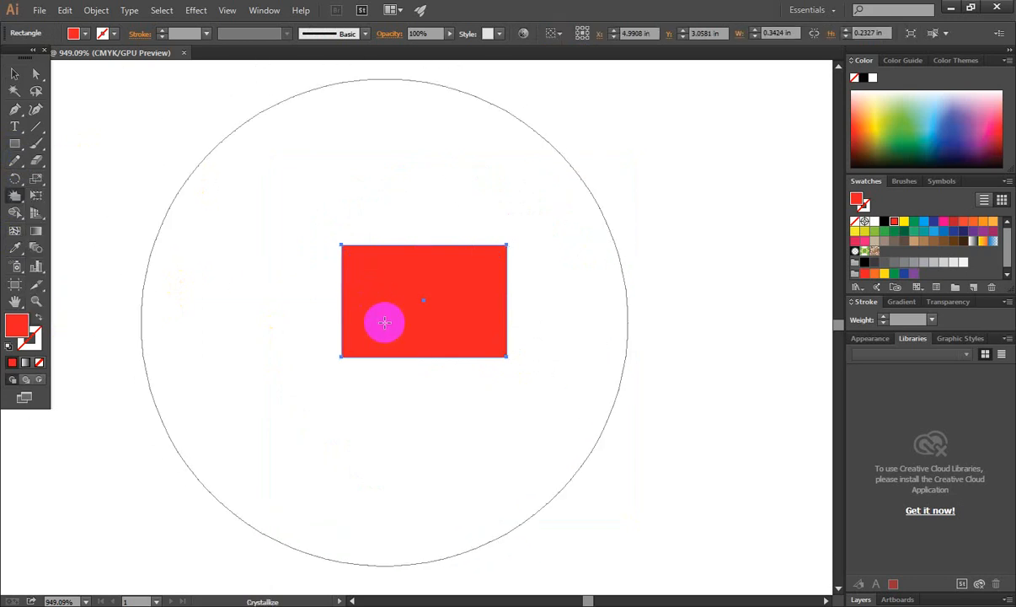
{"action": "key", "text": "v"}
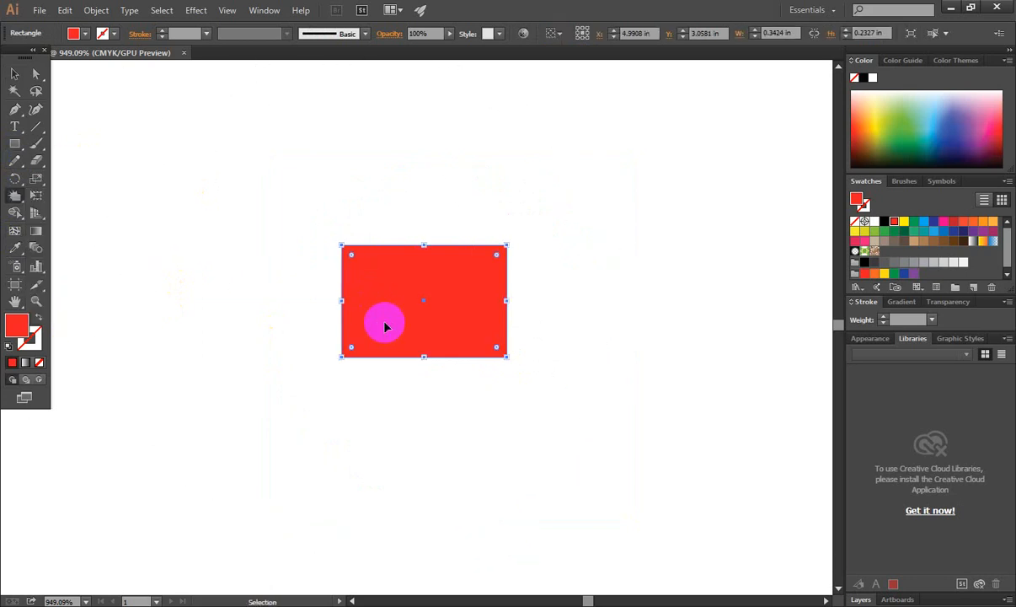
{"action": "key", "text": "ctrl"}
{"action": "left_click", "coordinate": [338, 358]}
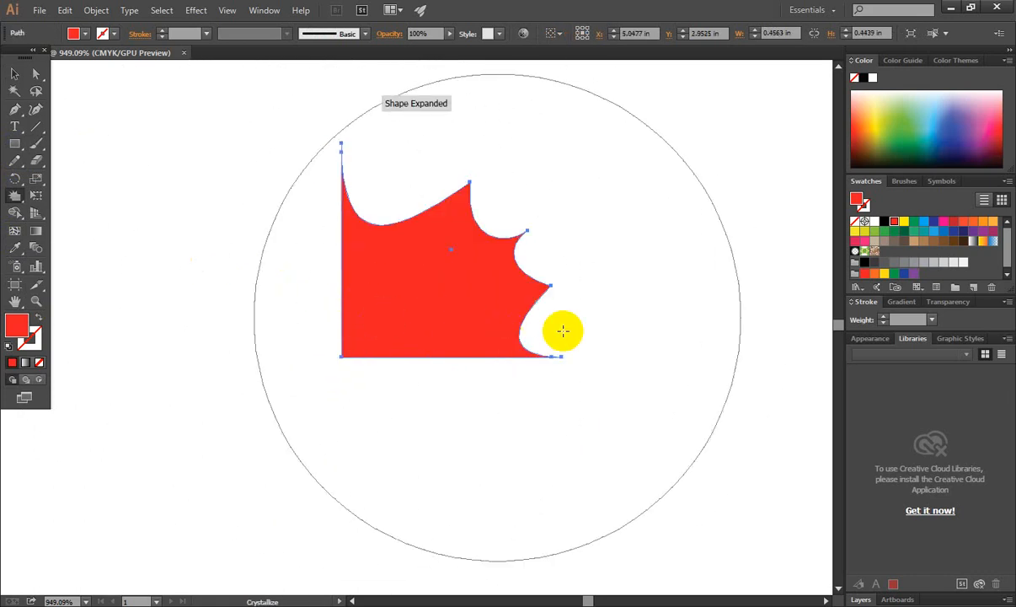
{"action": "mouse_move", "coordinate": [454, 311]}
{"action": "left_mouse_down"}
{"action": "mouse_move", "coordinate": [450, 245]}
{"action": "mouse_move", "coordinate": [446, 280]}
{"action": "mouse_move", "coordinate": [426, 293]}
{"action": "mouse_move", "coordinate": [417, 327]}
{"action": "mouse_move", "coordinate": [227, 286]}
{"action": "left_mouse_up"}
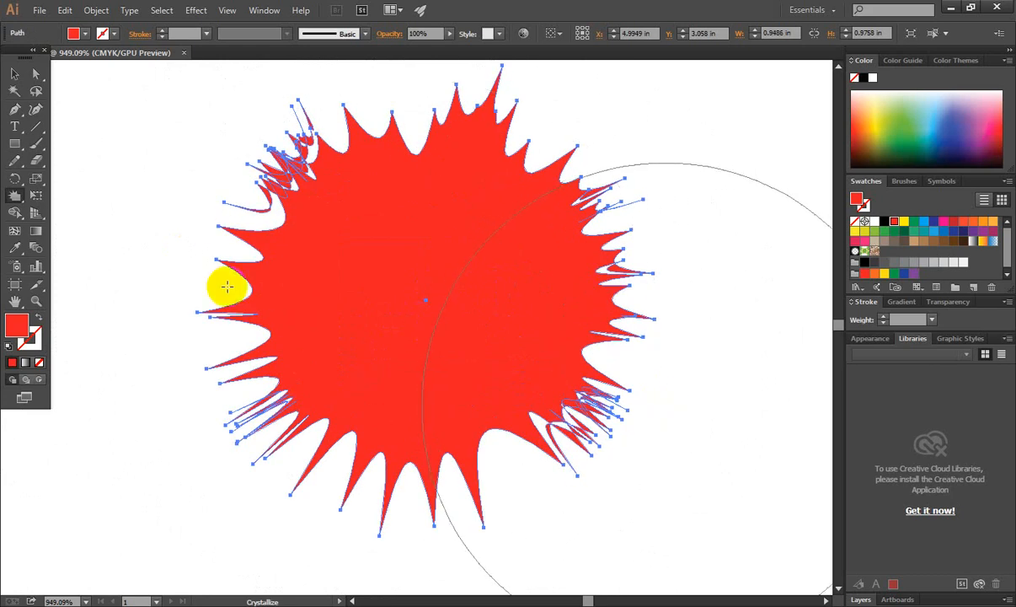
Step: Scale the spiky burst down proportionally to roughly three fifths of its size and deselect it
{"action": "key", "text": "v"}
{"action": "left_click", "coordinate": [576, 183]}
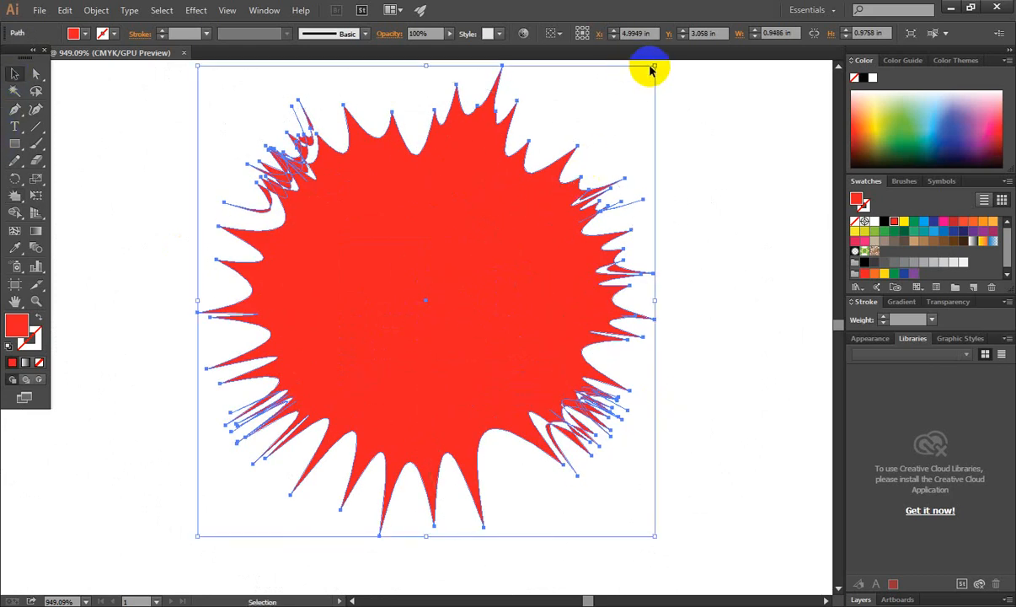
{"action": "left_click_drag", "start_coordinate": [656, 65], "coordinate": [563, 160]}
{"action": "left_click", "coordinate": [656, 290]}
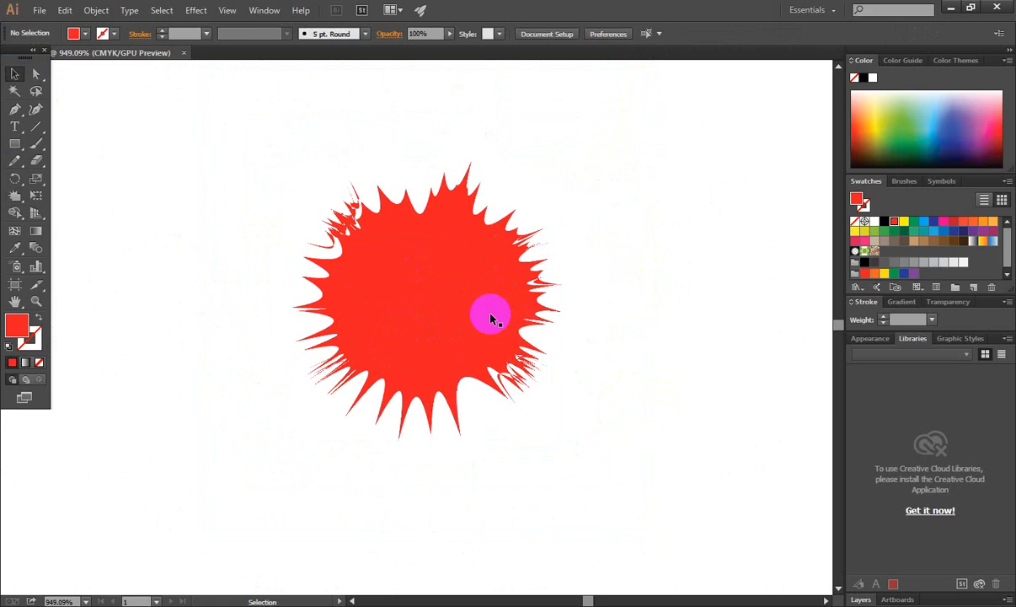
{"action": "left_click", "coordinate": [492, 315]}
{"action": "left_click", "coordinate": [639, 341]}
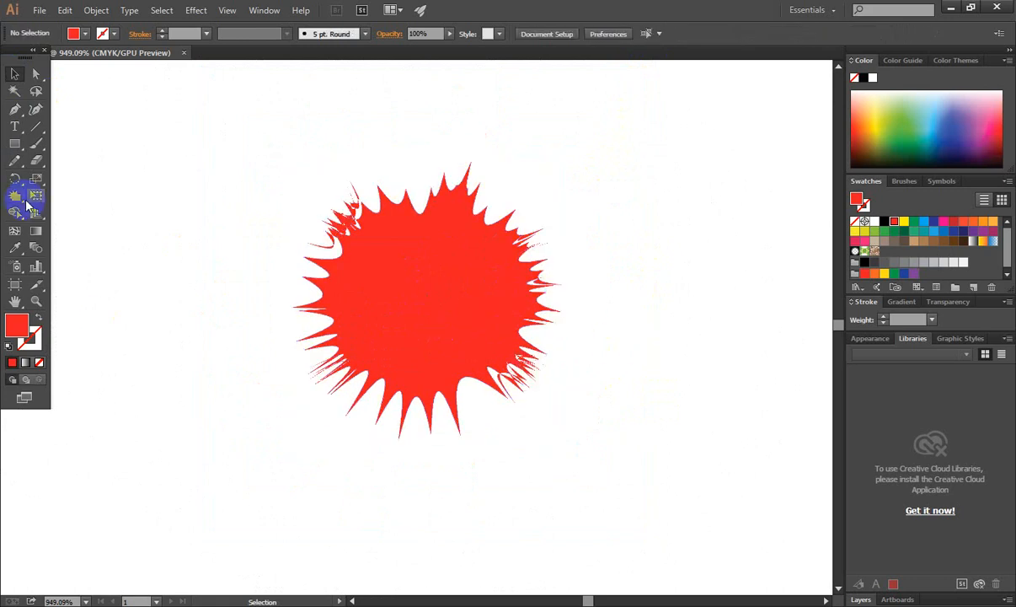
Step: Crystallize the reduced burst again from its interior to give it a dense fringe of fine spikes
{"action": "left_click_drag", "start_coordinate": [13, 196], "coordinate": [69, 297]}
{"action": "left_click", "coordinate": [373, 296]}
{"action": "mouse_move", "coordinate": [373, 296]}
{"action": "left_mouse_down"}
{"action": "mouse_move", "coordinate": [424, 291]}
{"action": "mouse_move", "coordinate": [393, 288]}
{"action": "mouse_move", "coordinate": [403, 290]}
{"action": "left_mouse_up"}
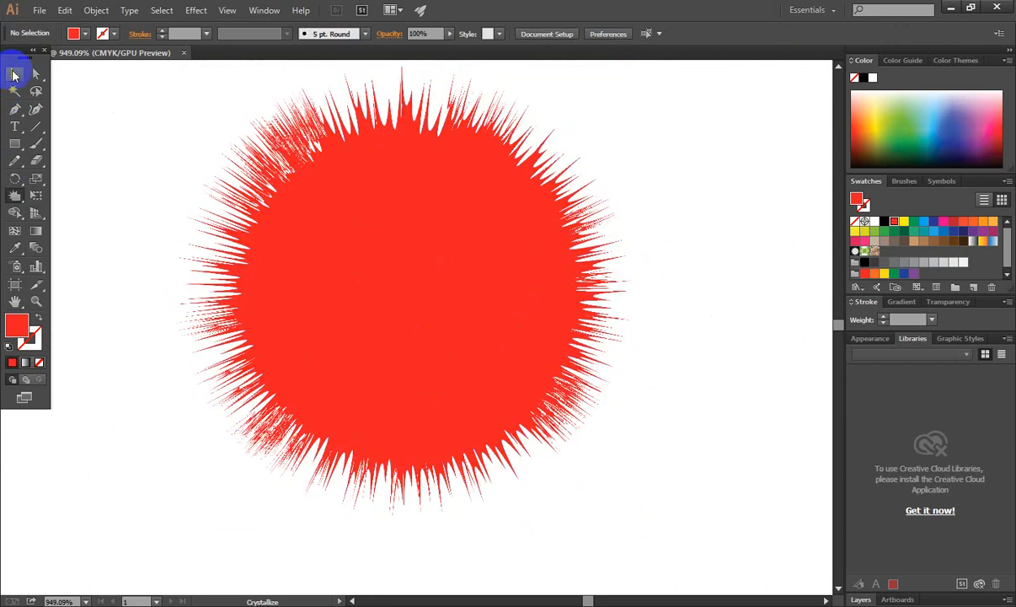
Step: Select the densely spiked shape, scale it down proportionally to roughly three fifths of its size, and deselect it
{"action": "left_click", "coordinate": [12, 75]}
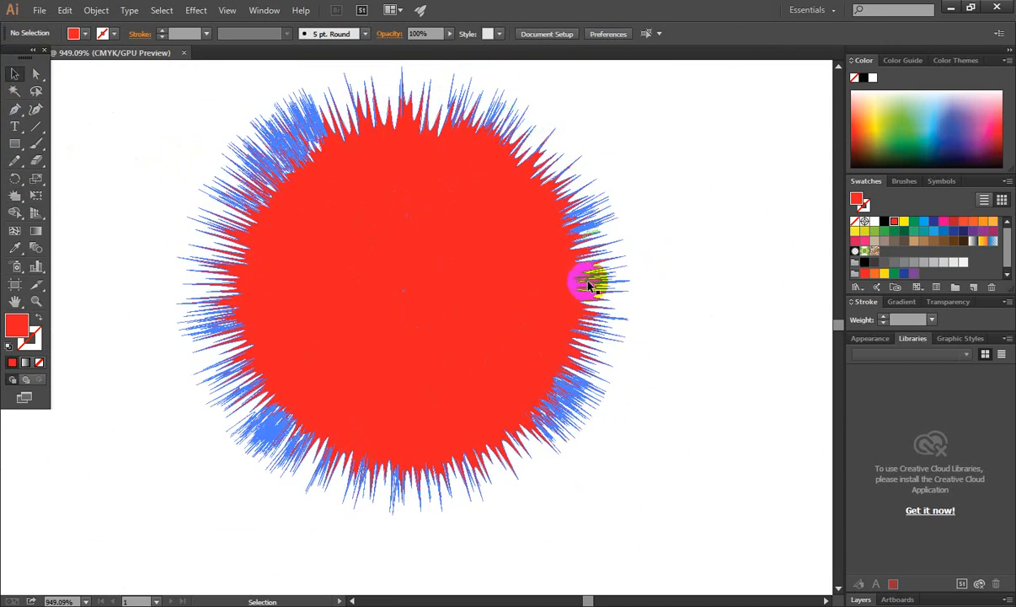
{"action": "left_click", "coordinate": [445, 374]}
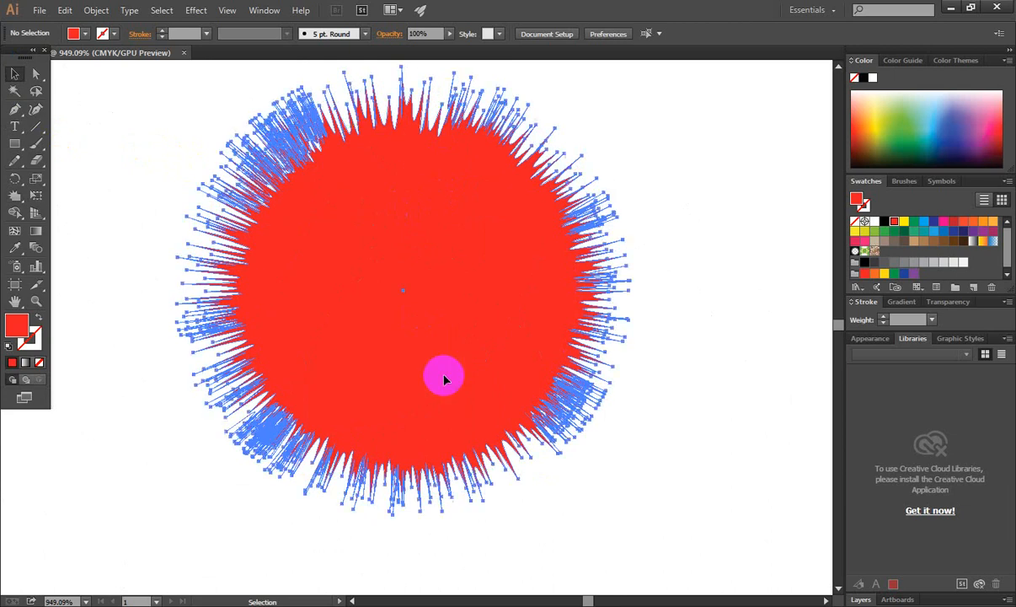
{"action": "left_click_drag", "start_coordinate": [629, 67], "coordinate": [540, 152]}
{"action": "left_click", "coordinate": [514, 321]}
Step: Move the spiked shape slightly down and to the left on the artboard and deselect it
{"action": "left_click_drag", "start_coordinate": [19, 195], "coordinate": [65, 300]}
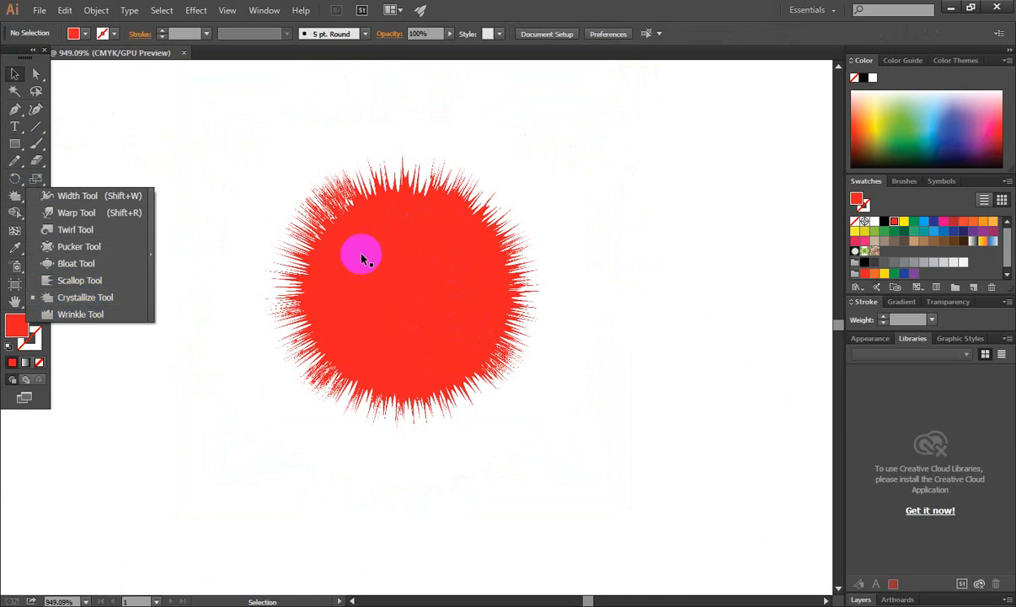
{"action": "mouse_move", "coordinate": [361, 258]}
{"action": "left_mouse_down"}
{"action": "mouse_move", "coordinate": [385, 288]}
{"action": "mouse_move", "coordinate": [430, 305]}
{"action": "mouse_move", "coordinate": [445, 322]}
{"action": "mouse_move", "coordinate": [367, 336]}
{"action": "mouse_move", "coordinate": [360, 348]}
{"action": "left_mouse_up"}
{"action": "left_click", "coordinate": [658, 249]}
{"action": "left_click", "coordinate": [663, 370]}
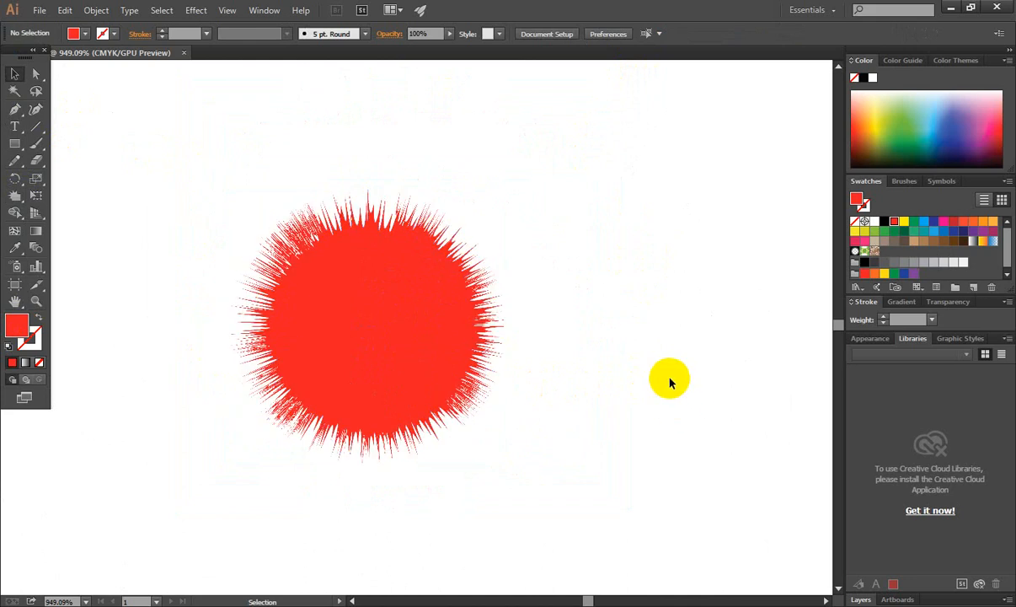
Step: Delete the spiked shape and draw a new red rectangle about 0.31 by 0.21 in
{"action": "left_click_drag", "start_coordinate": [399, 347], "coordinate": [417, 352]}
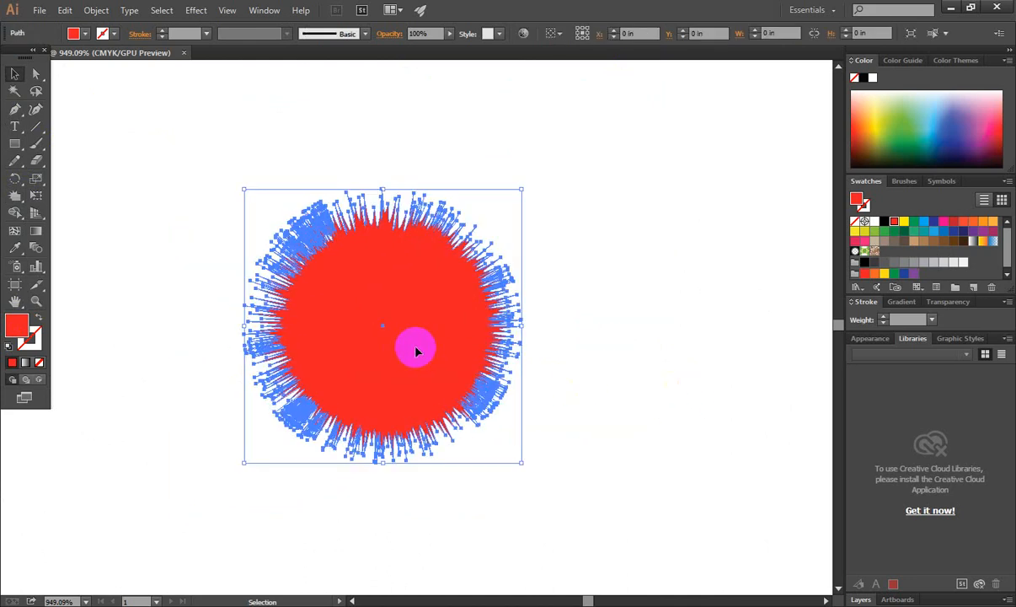
{"action": "key", "text": "Delete"}
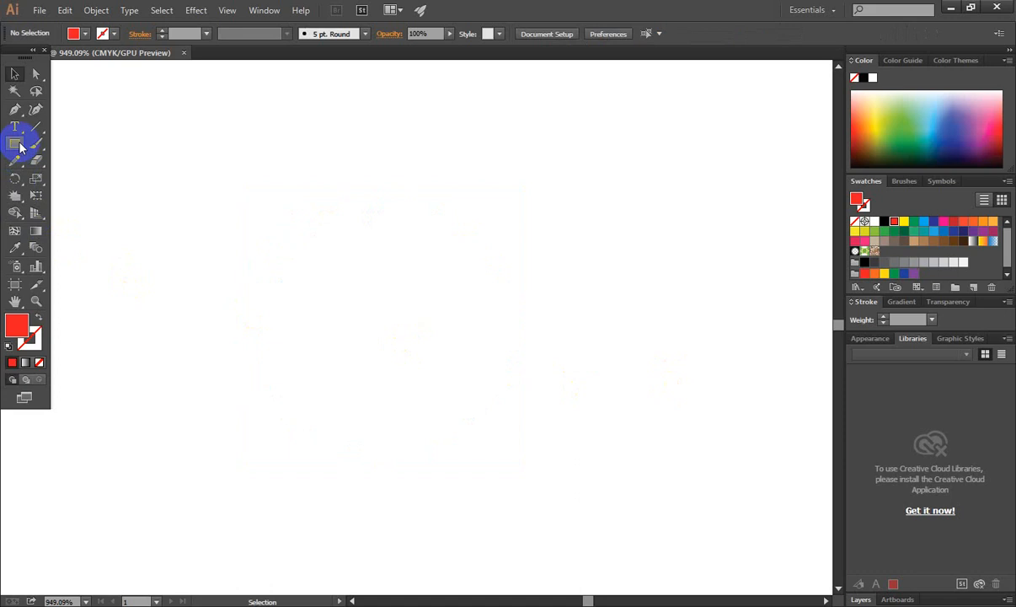
{"action": "mouse_move", "coordinate": [20, 147]}
{"action": "left_mouse_down"}
{"action": "mouse_move", "coordinate": [51, 178]}
{"action": "mouse_move", "coordinate": [76, 143]}
{"action": "left_mouse_up"}
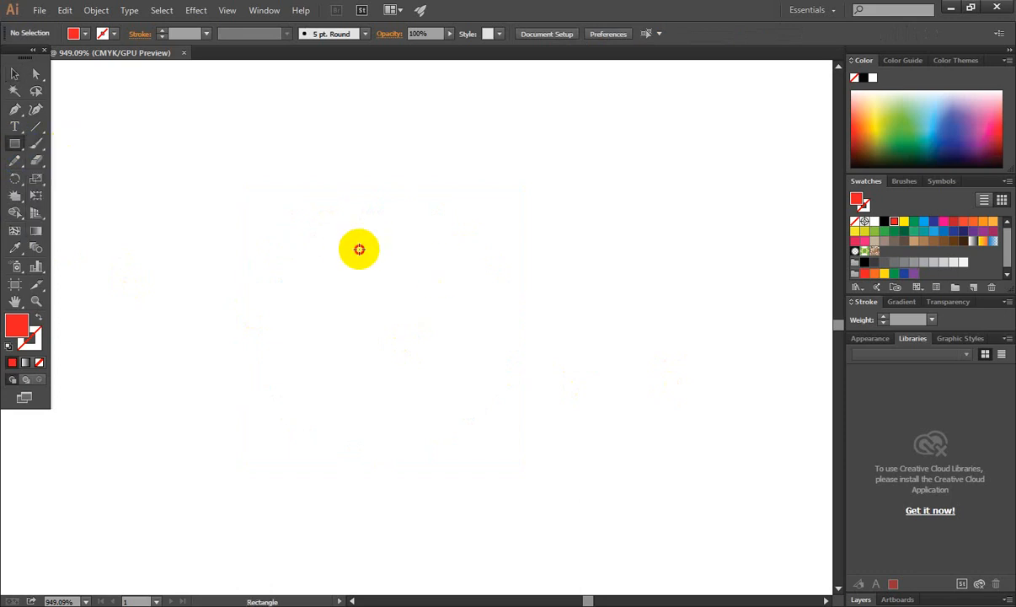
{"action": "left_click_drag", "start_coordinate": [347, 234], "coordinate": [498, 334]}
{"action": "left_click", "coordinate": [20, 71]}
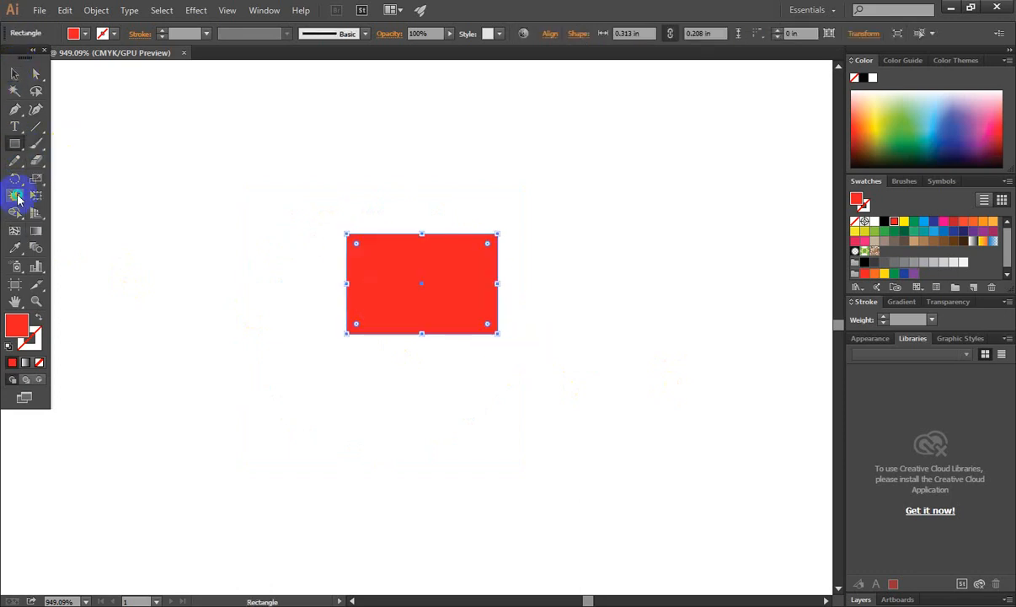
Step: Wrinkle the red rectangle in repeated passes with the Wrinkle tool, forming jagged vertical peaks about 0.46 in tall overall
{"action": "left_click_drag", "start_coordinate": [18, 199], "coordinate": [52, 318]}
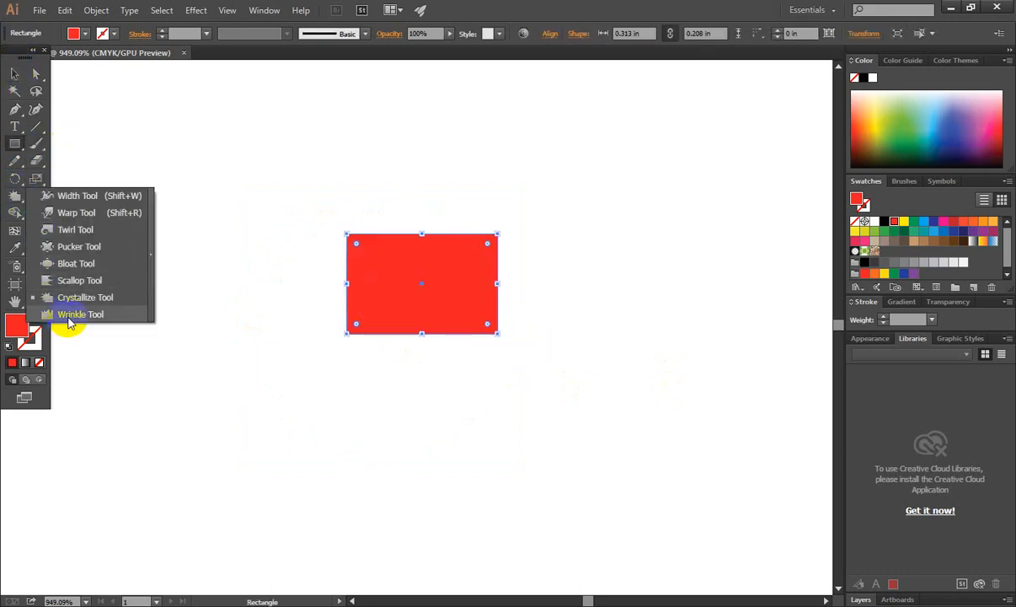
{"action": "left_click_drag", "start_coordinate": [75, 319], "coordinate": [75, 319]}
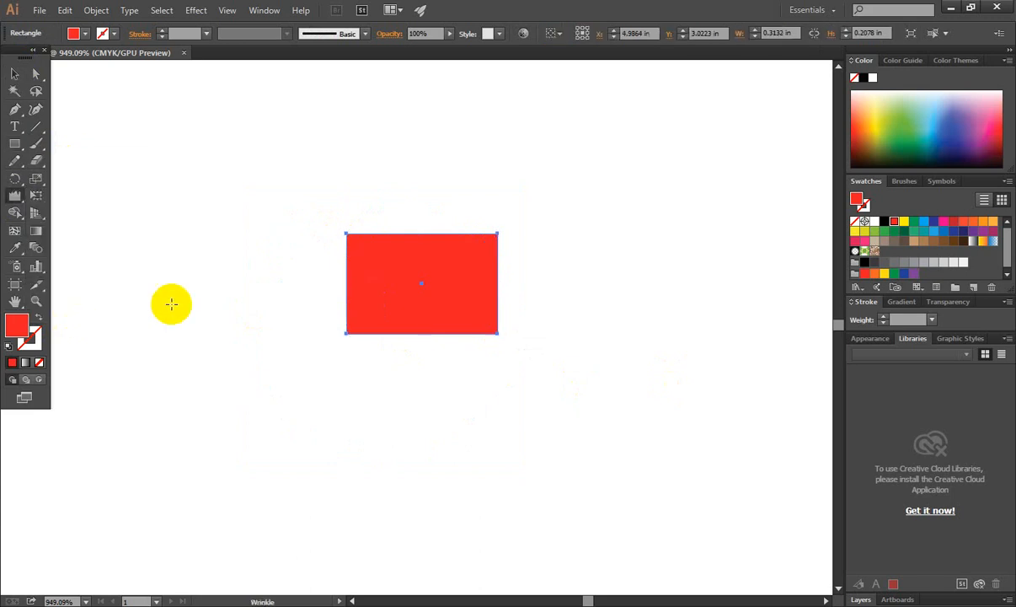
{"action": "mouse_move", "coordinate": [345, 233]}
{"action": "left_mouse_down"}
{"action": "mouse_move", "coordinate": [468, 267]}
{"action": "mouse_move", "coordinate": [483, 284]}
{"action": "mouse_move", "coordinate": [435, 293]}
{"action": "mouse_move", "coordinate": [354, 281]}
{"action": "left_mouse_up"}
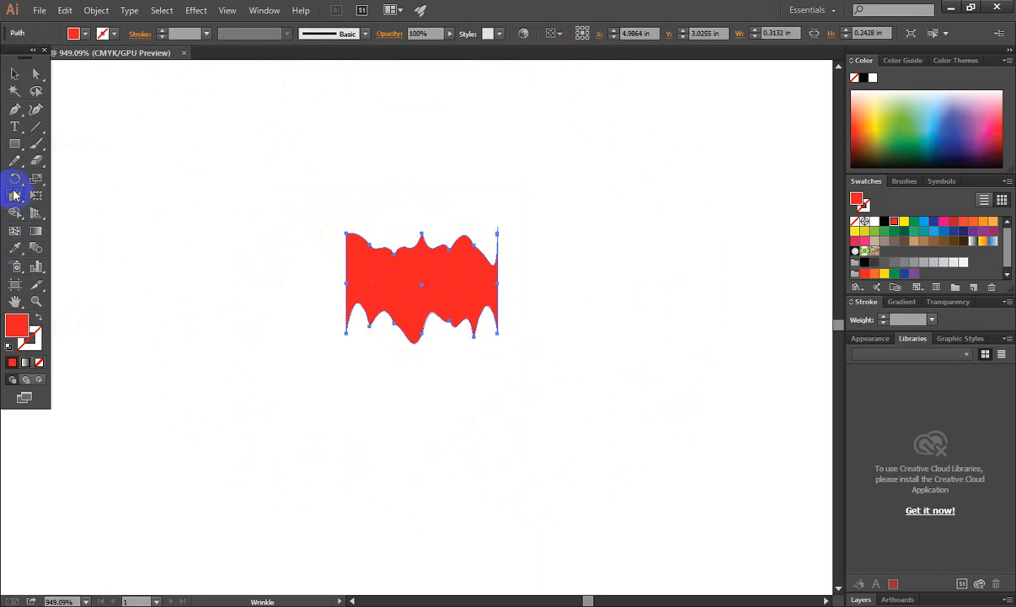
{"action": "left_click", "coordinate": [15, 194]}
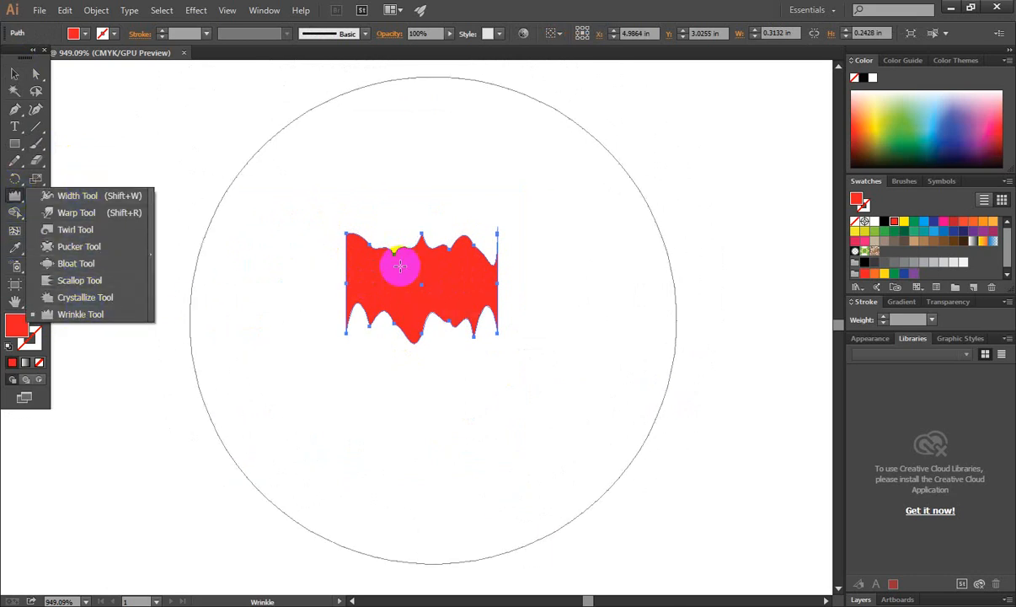
{"action": "mouse_move", "coordinate": [399, 266]}
{"action": "left_mouse_down"}
{"action": "mouse_move", "coordinate": [404, 277]}
{"action": "mouse_move", "coordinate": [370, 282]}
{"action": "mouse_move", "coordinate": [465, 282]}
{"action": "mouse_move", "coordinate": [403, 261]}
{"action": "mouse_move", "coordinate": [460, 269]}
{"action": "mouse_move", "coordinate": [460, 282]}
{"action": "mouse_move", "coordinate": [433, 265]}
{"action": "left_mouse_up"}
{"action": "mouse_move", "coordinate": [298, 262]}
{"action": "left_mouse_down"}
{"action": "mouse_move", "coordinate": [351, 277]}
{"action": "mouse_move", "coordinate": [470, 281]}
{"action": "left_mouse_up"}
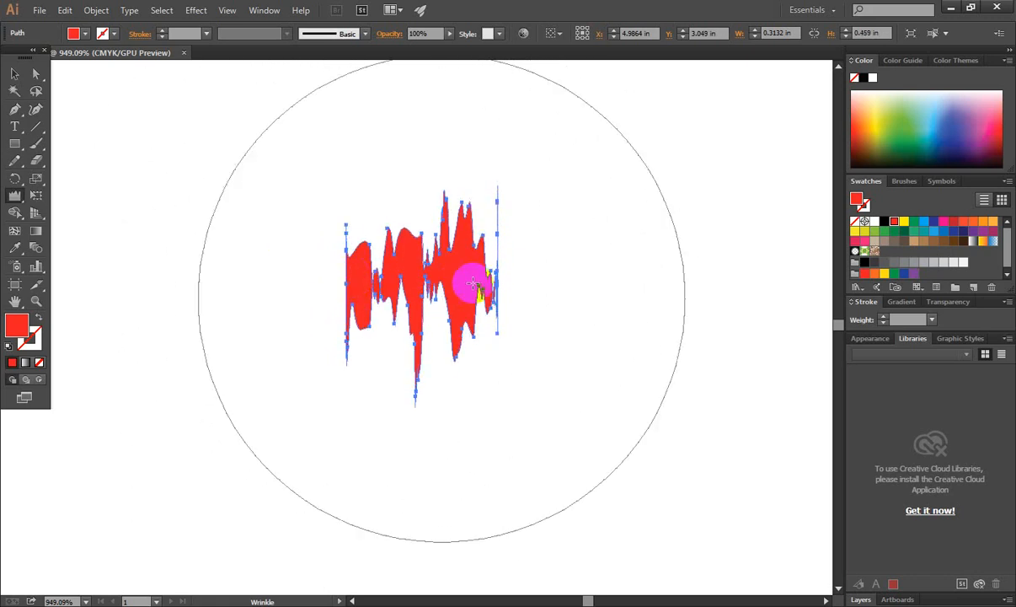
Step: Select the wrinkled shape and stretch it horizontally to about 0.41 in wide
{"action": "left_click", "coordinate": [26, 66]}
{"action": "left_click", "coordinate": [527, 310]}
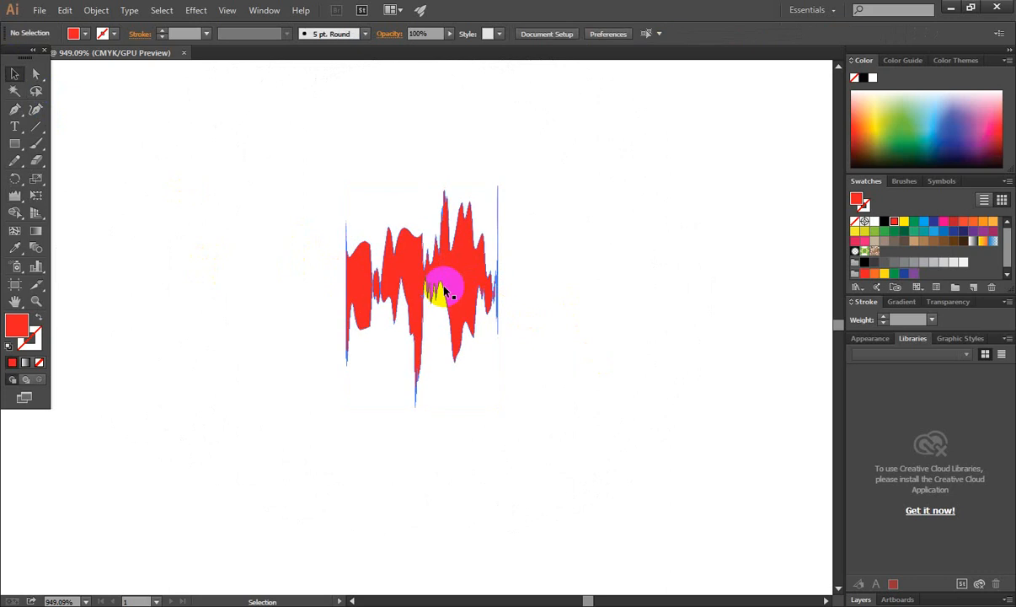
{"action": "left_click", "coordinate": [501, 298]}
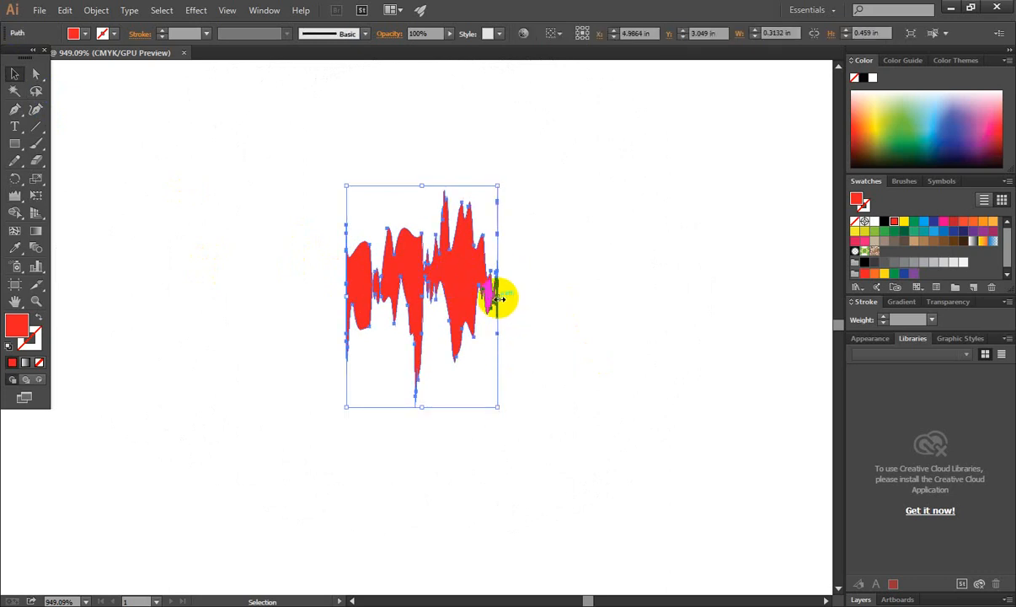
{"action": "left_click_drag", "start_coordinate": [499, 299], "coordinate": [547, 297]}
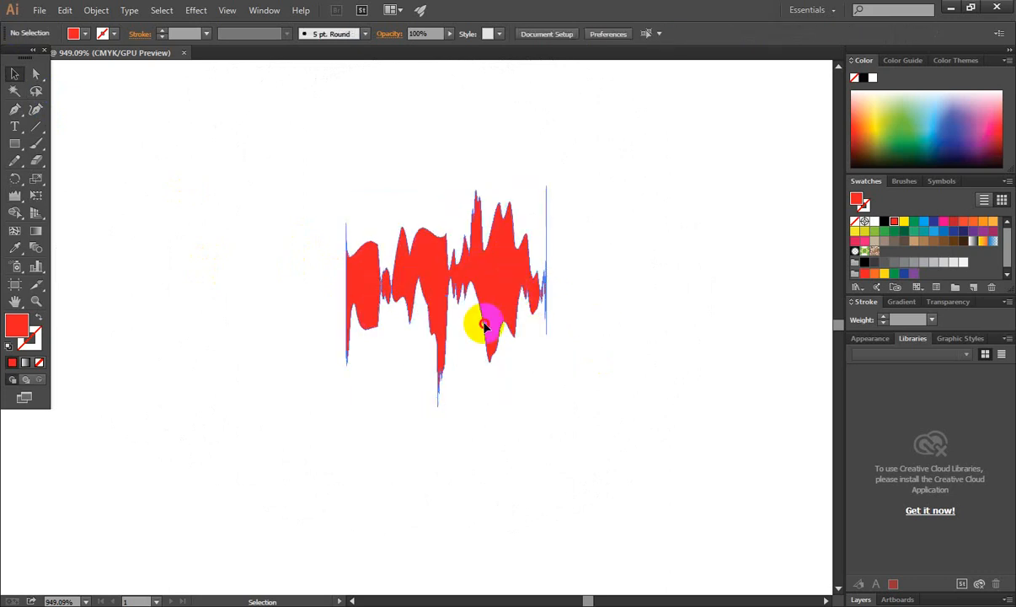
Step: Move the wrinkled shape slightly down and to the left on the artboard and deselect it
{"action": "left_click_drag", "start_coordinate": [481, 324], "coordinate": [442, 367]}
{"action": "mouse_move", "coordinate": [469, 325]}
{"action": "left_mouse_down"}
{"action": "mouse_move", "coordinate": [446, 331]}
{"action": "mouse_move", "coordinate": [478, 309]}
{"action": "left_mouse_up"}
{"action": "left_click", "coordinate": [537, 337]}
{"action": "left_click", "coordinate": [566, 330]}
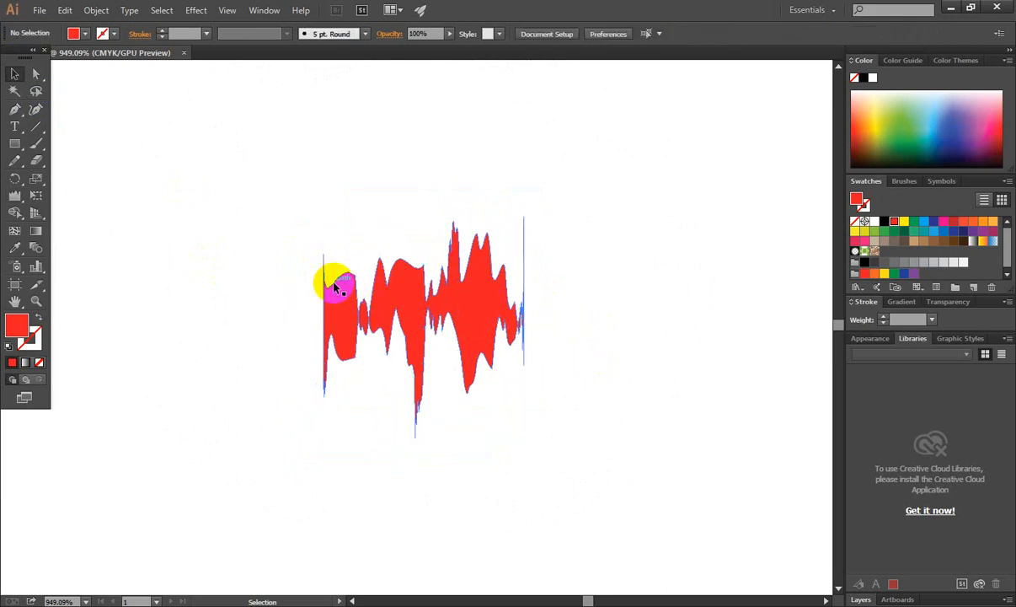
Step: Select the whole wrinkled shape and delete it from the artboard
{"action": "left_click", "coordinate": [477, 317]}
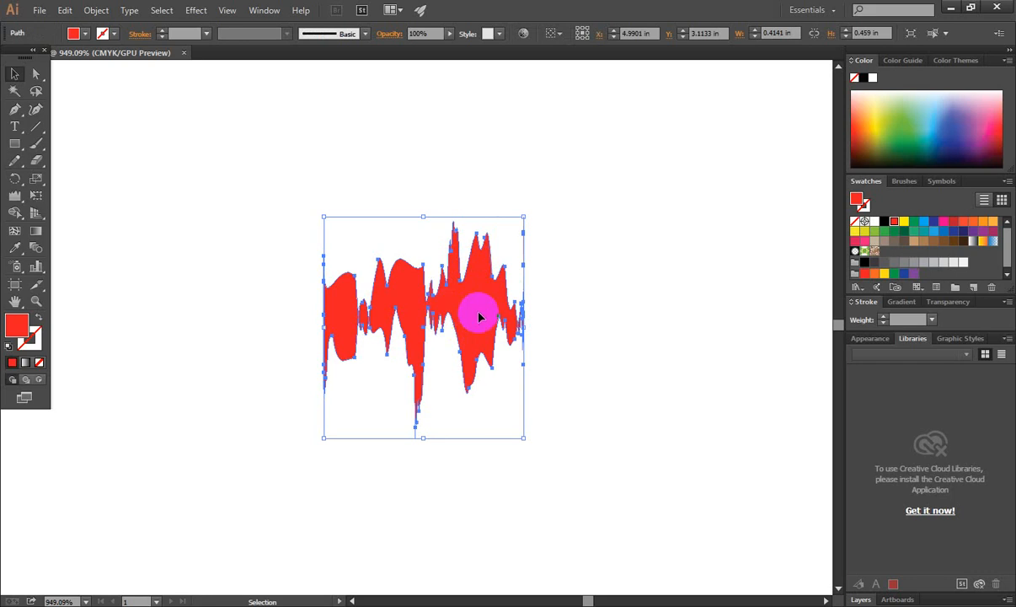
{"action": "left_click", "coordinate": [216, 242]}
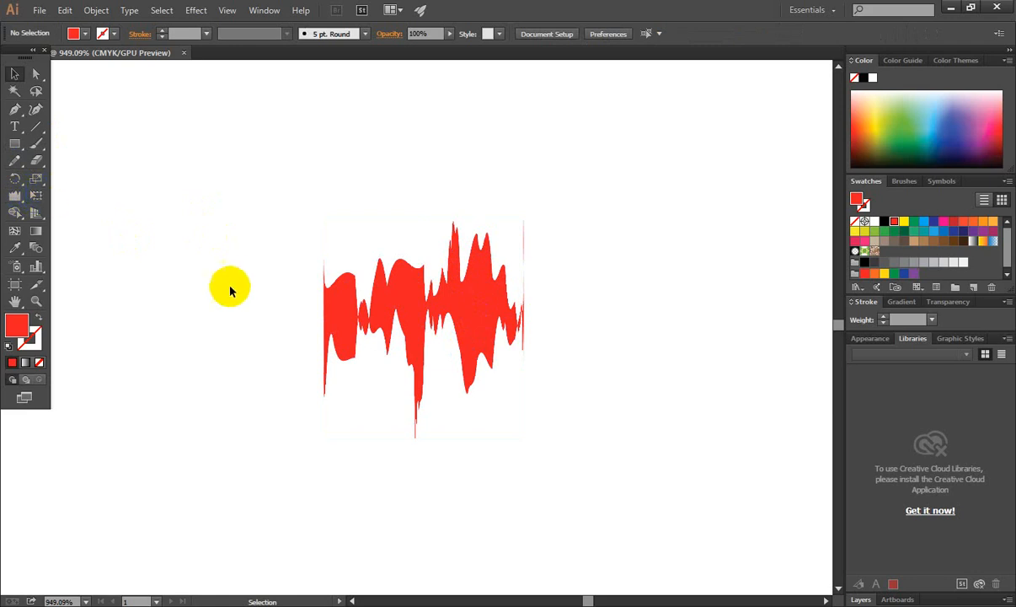
{"action": "left_click_drag", "start_coordinate": [230, 165], "coordinate": [547, 405]}
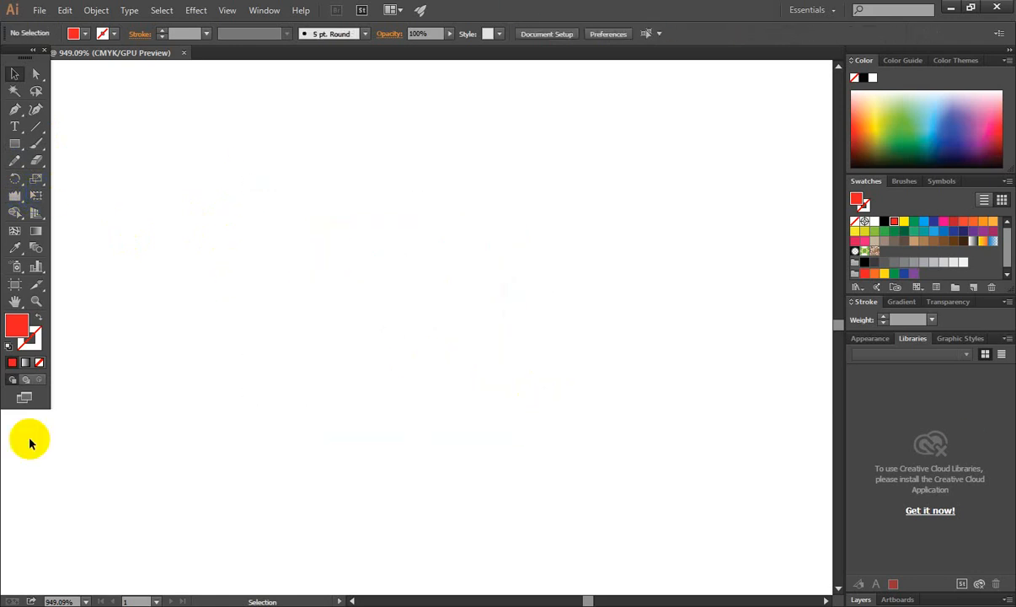
{"action": "left_click", "coordinate": [16, 230]}
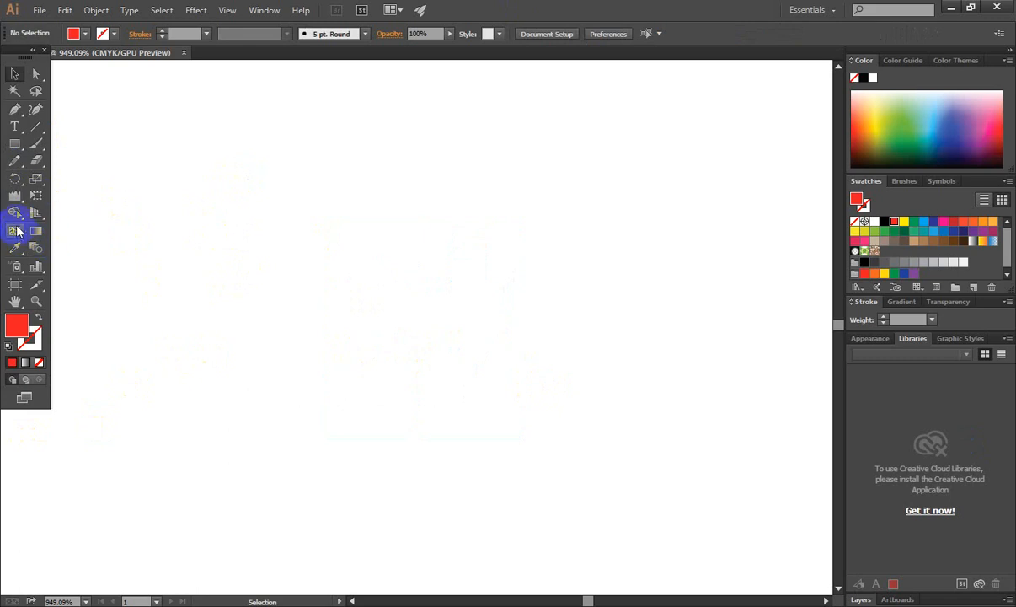
{"action": "mouse_move", "coordinate": [15, 217]}
{"action": "left_mouse_down"}
{"action": "mouse_move", "coordinate": [79, 211]}
{"action": "mouse_move", "coordinate": [94, 264]}
{"action": "mouse_move", "coordinate": [224, 337]}
{"action": "left_mouse_up"}
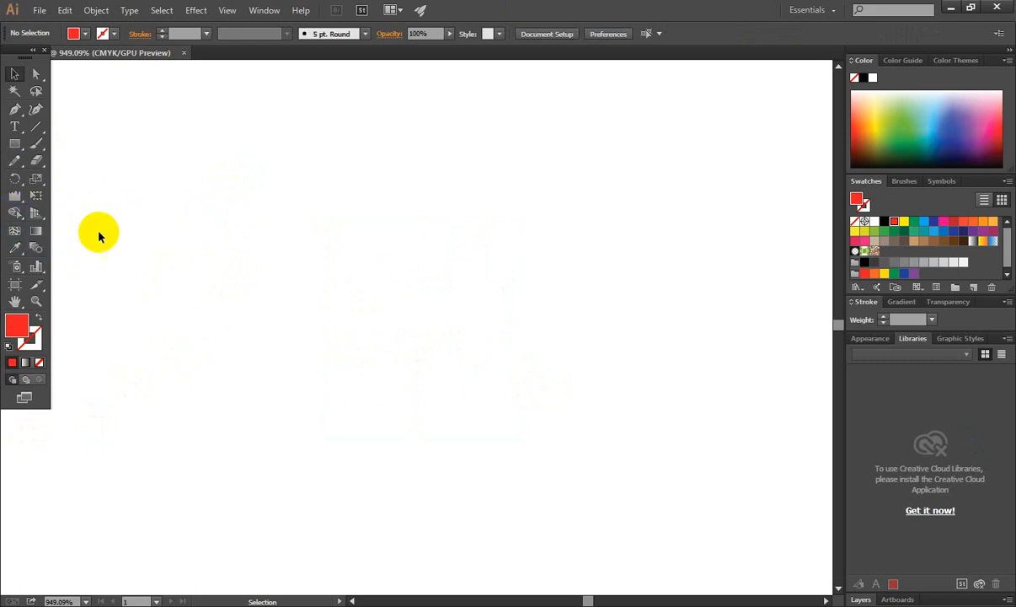
Step: Draw a red rectangle about 0.23 by 0.22 in and, to its right, a red circle about 0.25 in in diameter
{"action": "left_click_drag", "start_coordinate": [12, 150], "coordinate": [64, 149]}
{"action": "left_click_drag", "start_coordinate": [224, 203], "coordinate": [335, 308]}
{"action": "left_click_drag", "start_coordinate": [15, 143], "coordinate": [76, 174]}
{"action": "left_click_drag", "start_coordinate": [496, 271], "coordinate": [557, 332]}
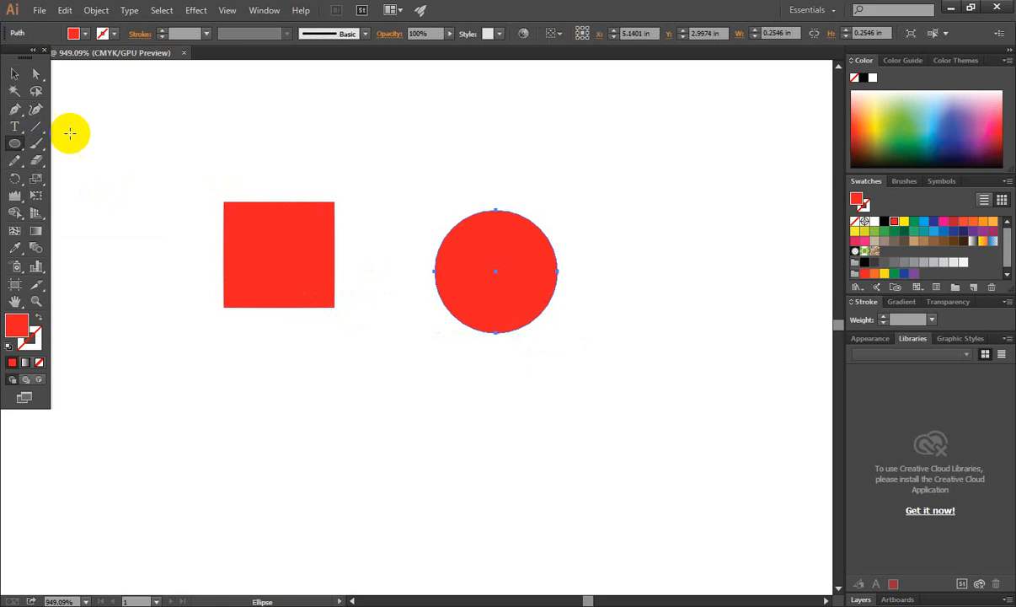
Step: Scale the red circle down proportionally about its centre to about 0.17 in in diameter
{"action": "left_click", "coordinate": [13, 74]}
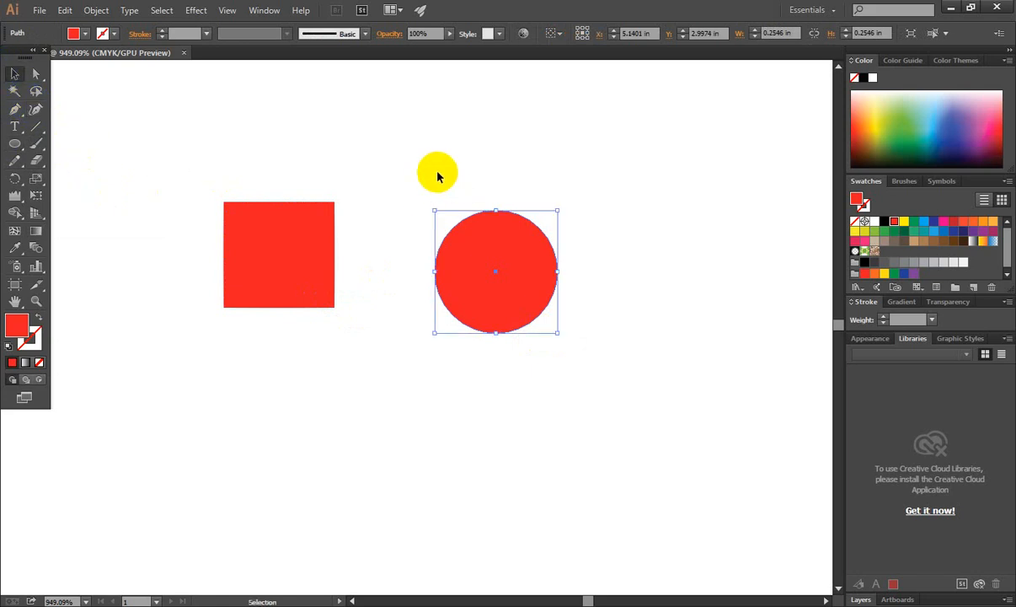
{"action": "left_click", "coordinate": [438, 173]}
{"action": "left_click", "coordinate": [521, 301]}
{"action": "left_click_drag", "start_coordinate": [555, 332], "coordinate": [540, 315]}
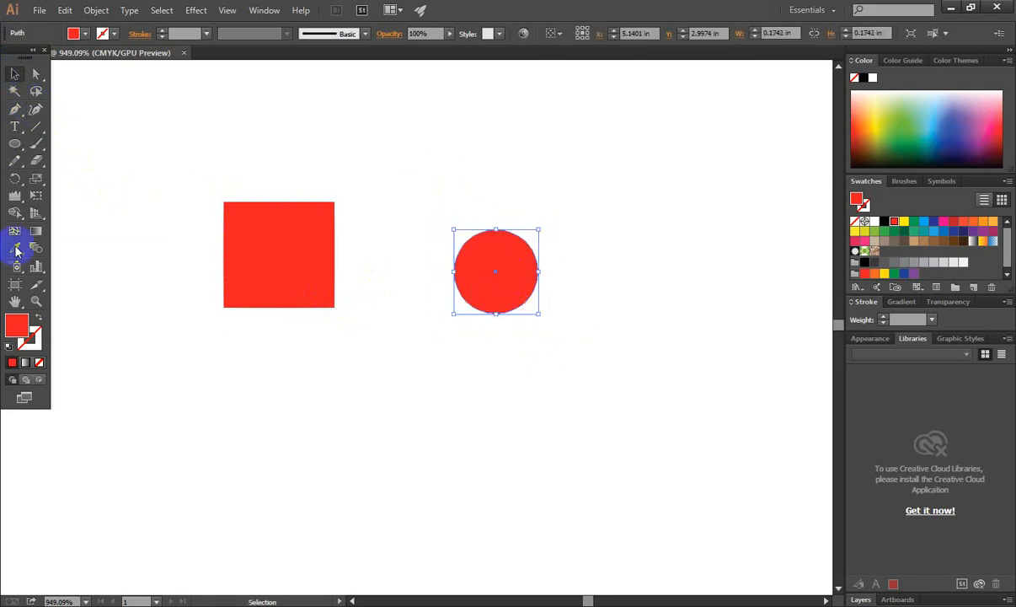
Step: Enlarge the red rectangle about its centre to about 0.31 by 0.29 in and move it closer to the circle
{"action": "left_click", "coordinate": [14, 214]}
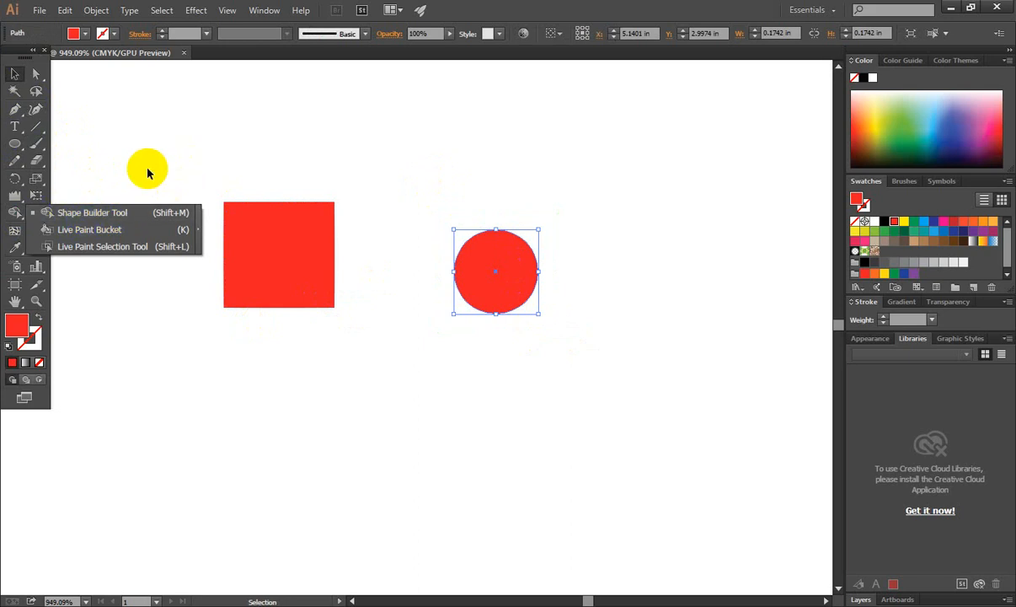
{"action": "left_click", "coordinate": [256, 263]}
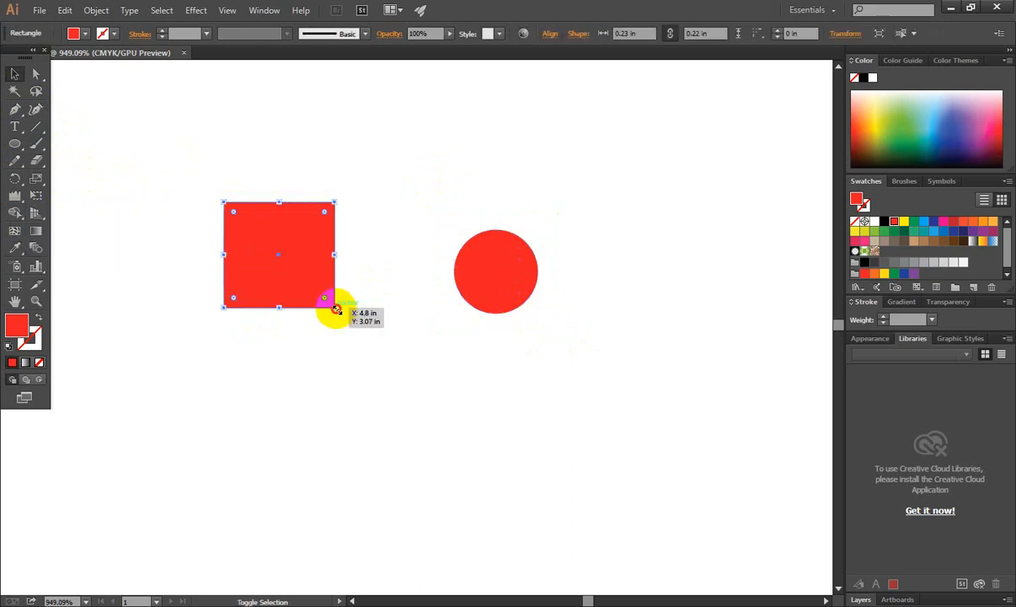
{"action": "left_click_drag", "start_coordinate": [335, 309], "coordinate": [353, 325]}
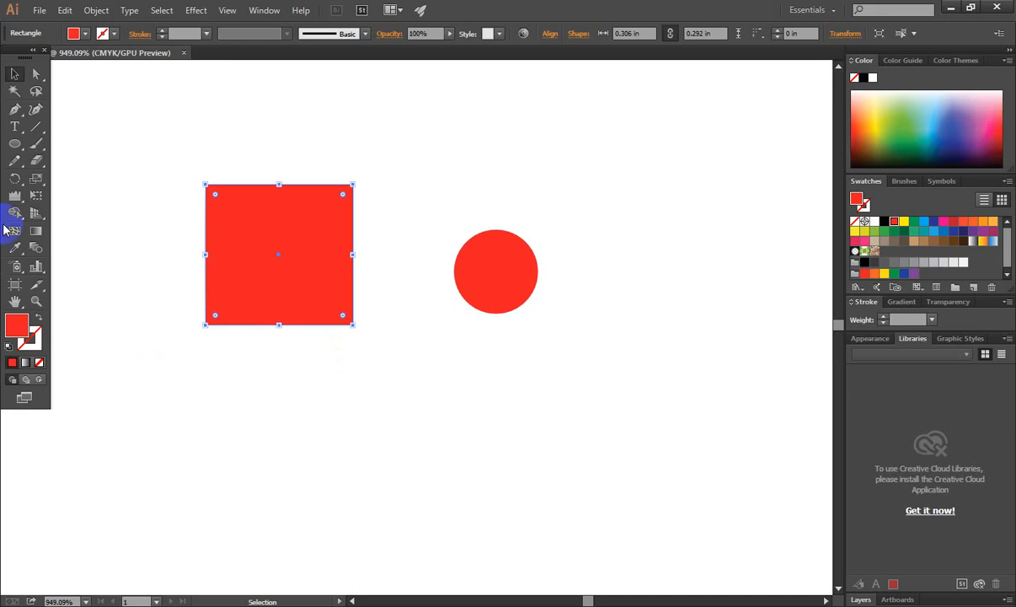
{"action": "left_click", "coordinate": [316, 392]}
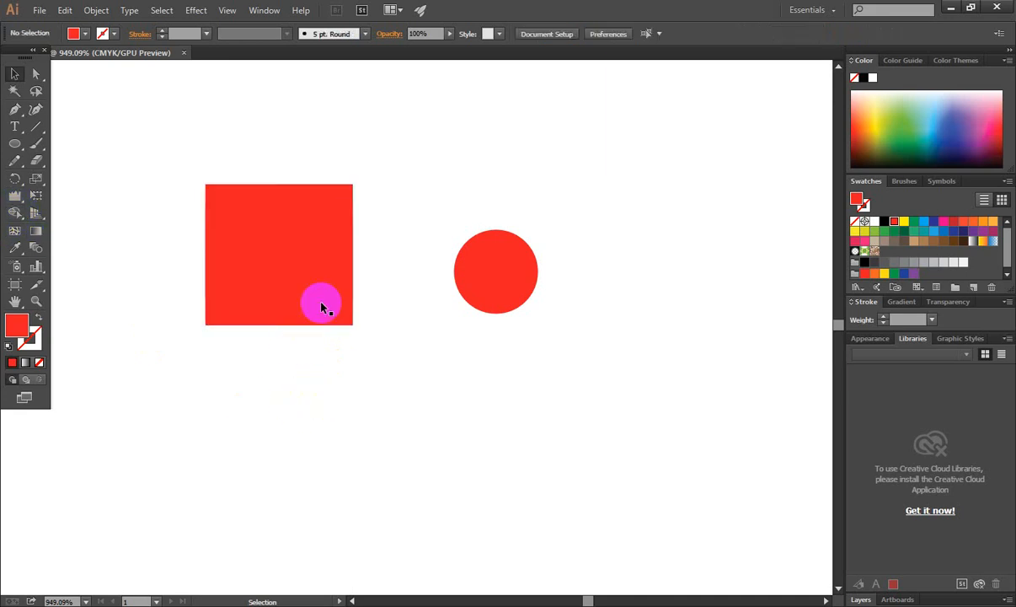
{"action": "left_click_drag", "start_coordinate": [278, 291], "coordinate": [316, 315]}
{"action": "left_click", "coordinate": [460, 394]}
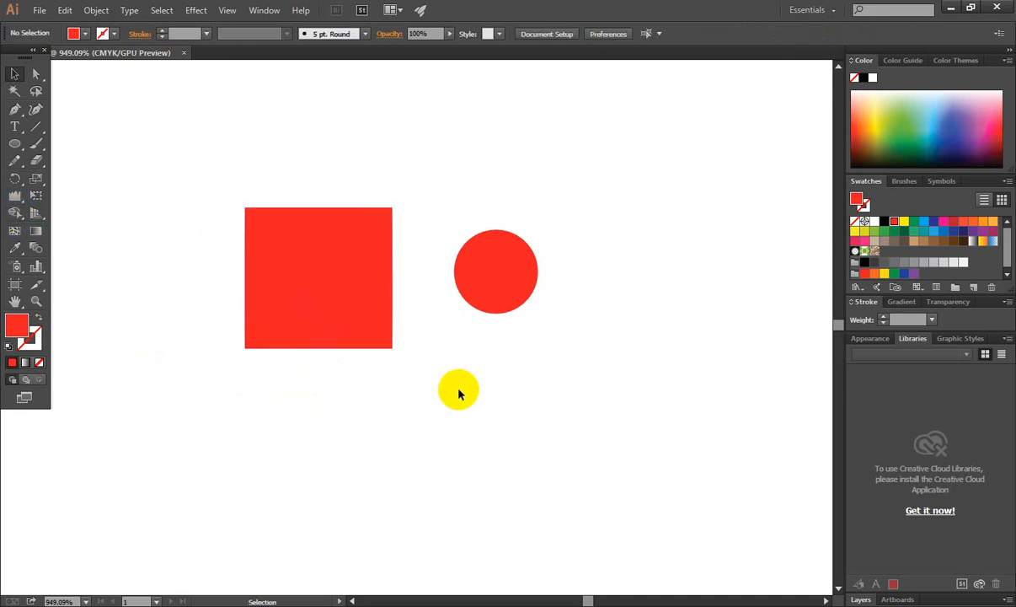
{"action": "left_click", "coordinate": [515, 273]}
{"action": "left_click", "coordinate": [497, 346]}
{"action": "left_click", "coordinate": [506, 291]}
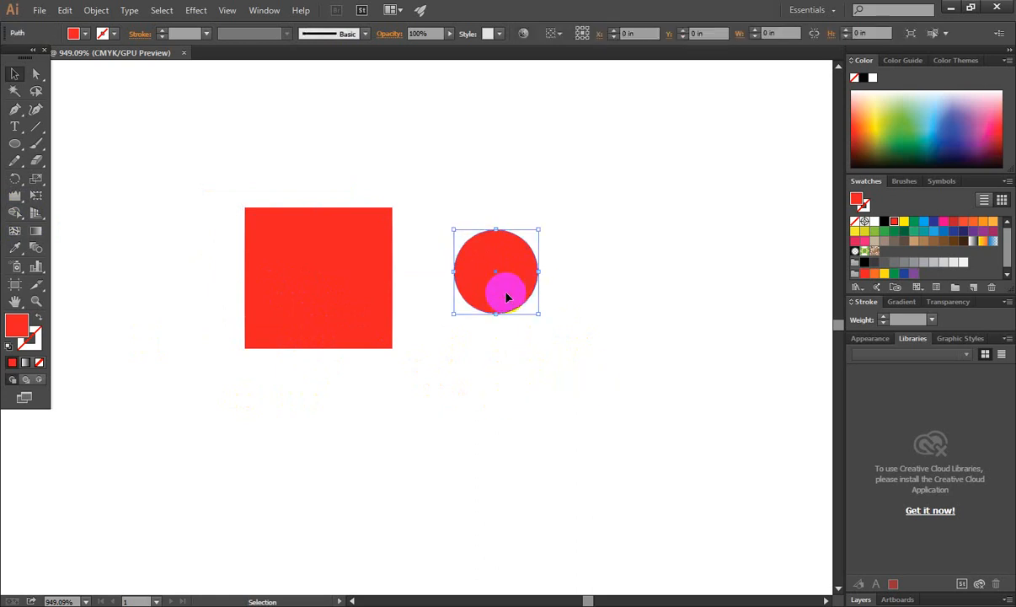
{"action": "left_click", "coordinate": [547, 375]}
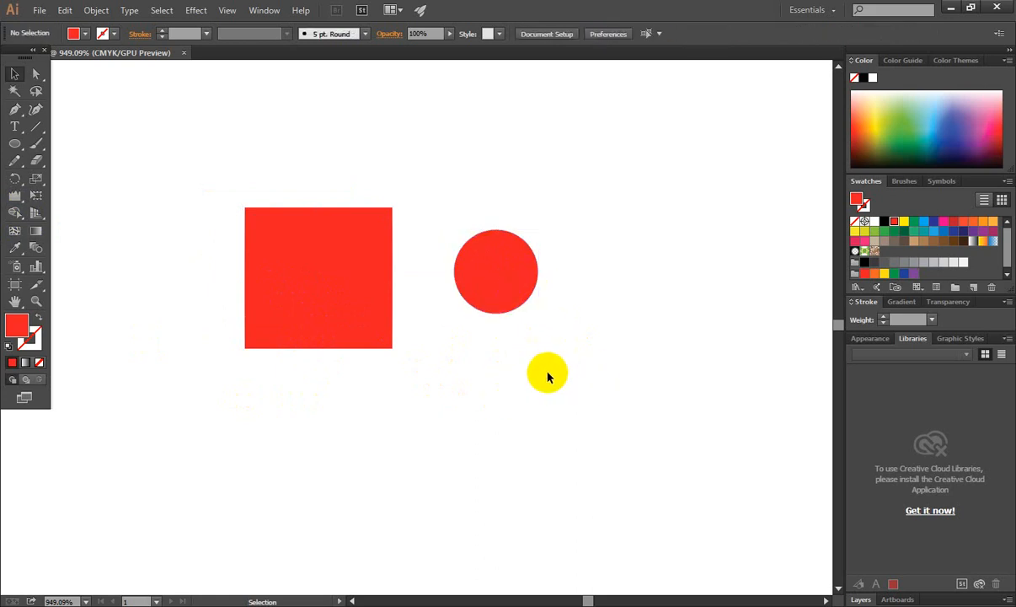
{"action": "left_click", "coordinate": [14, 214]}
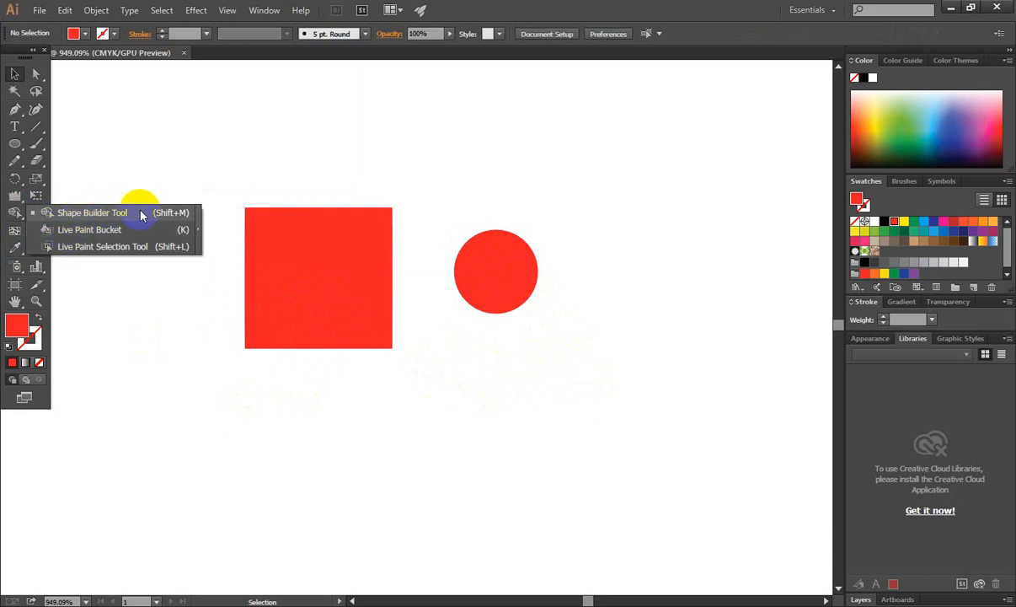
Step: Fill the circle with the black swatch and deselect it
{"action": "left_click", "coordinate": [497, 271]}
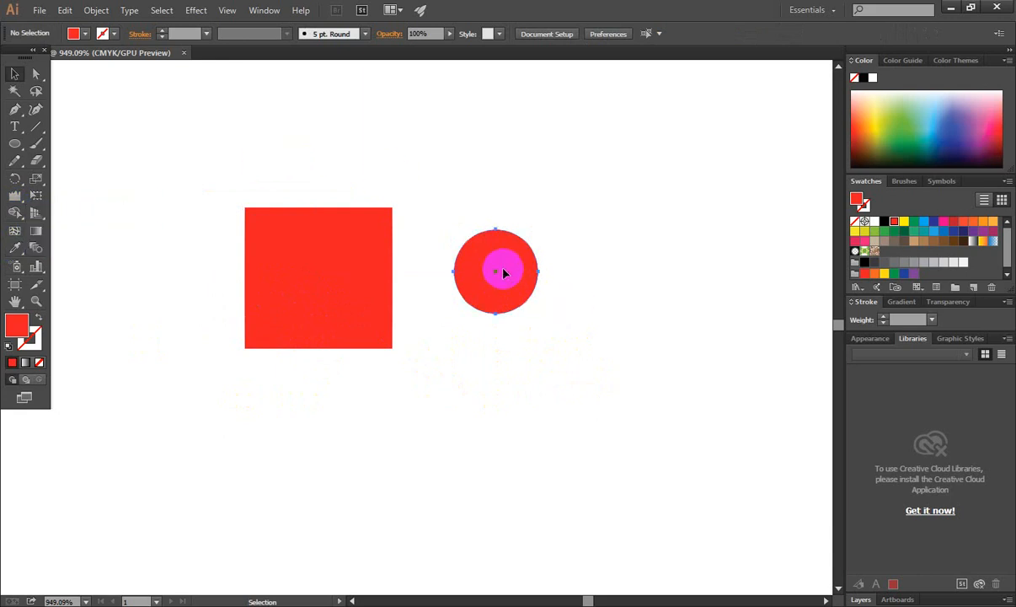
{"action": "left_click_drag", "start_coordinate": [967, 226], "coordinate": [884, 230]}
{"action": "left_click", "coordinate": [885, 226]}
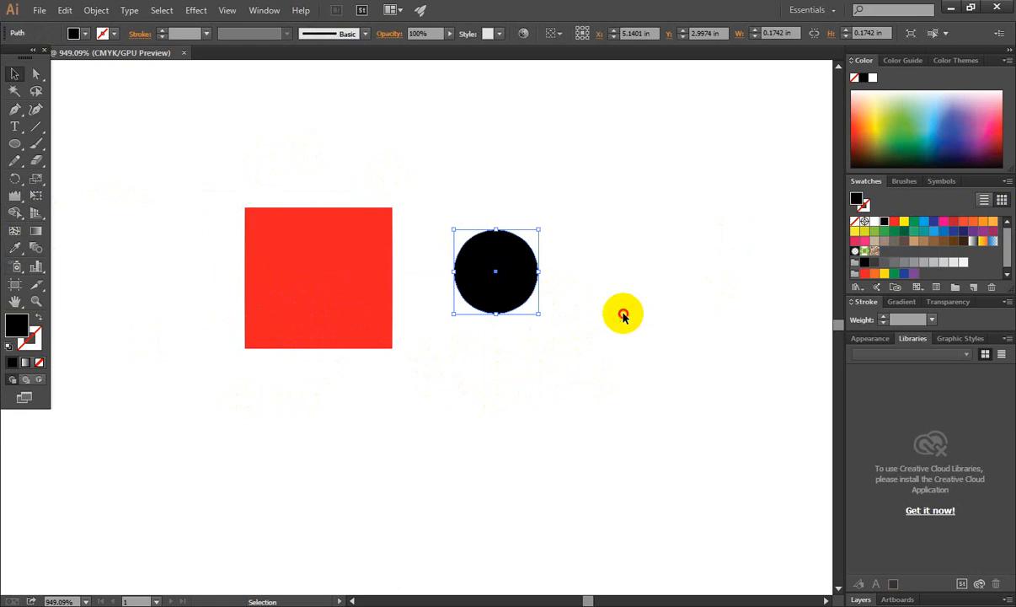
{"action": "left_click", "coordinate": [619, 311]}
Step: Move the black circle onto the centre of the red rectangle
{"action": "left_click_drag", "start_coordinate": [506, 280], "coordinate": [328, 289]}
{"action": "left_click", "coordinate": [462, 332]}
{"action": "left_click_drag", "start_coordinate": [176, 176], "coordinate": [494, 419]}
{"action": "key", "text": "ctrl+space"}
{"action": "left_click_drag", "start_coordinate": [260, 267], "coordinate": [355, 313]}
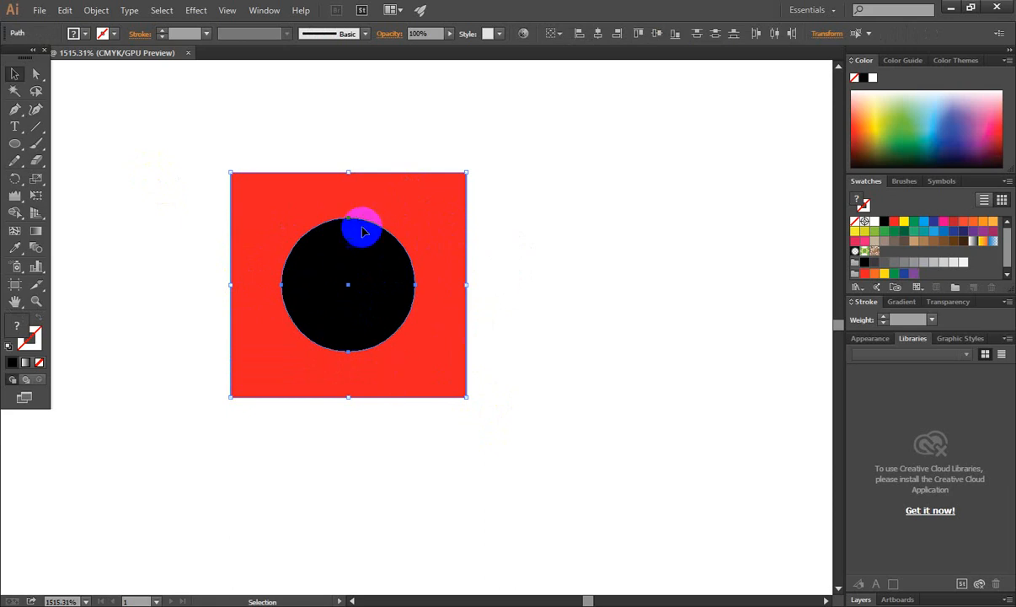
{"action": "left_click", "coordinate": [600, 338]}
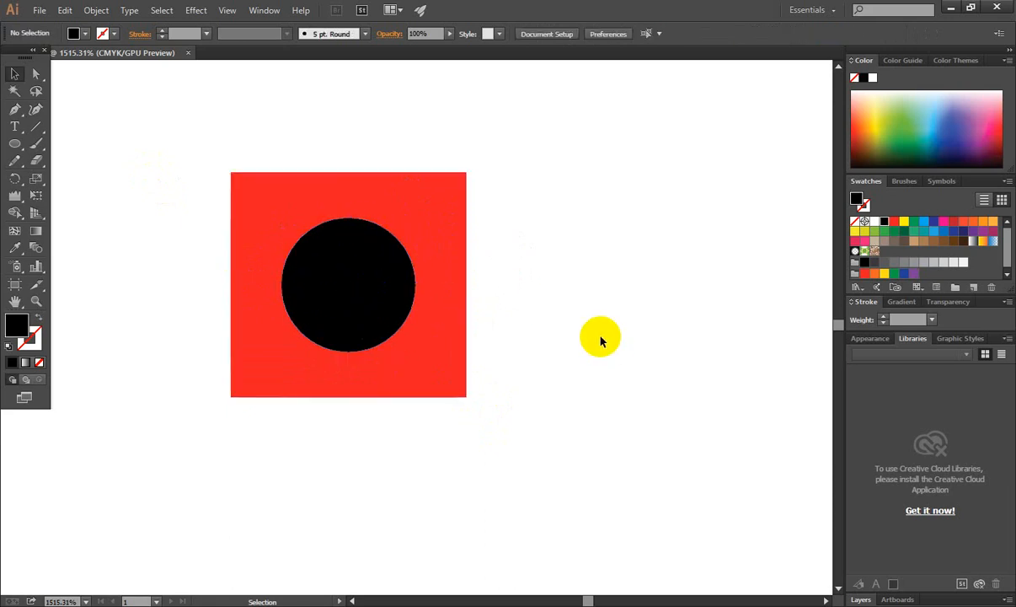
Step: Select the rectangle and circle and subtract the circle area with the Shape Builder tool, leaving a round hole in the rectangle
{"action": "left_click_drag", "start_coordinate": [179, 119], "coordinate": [526, 424]}
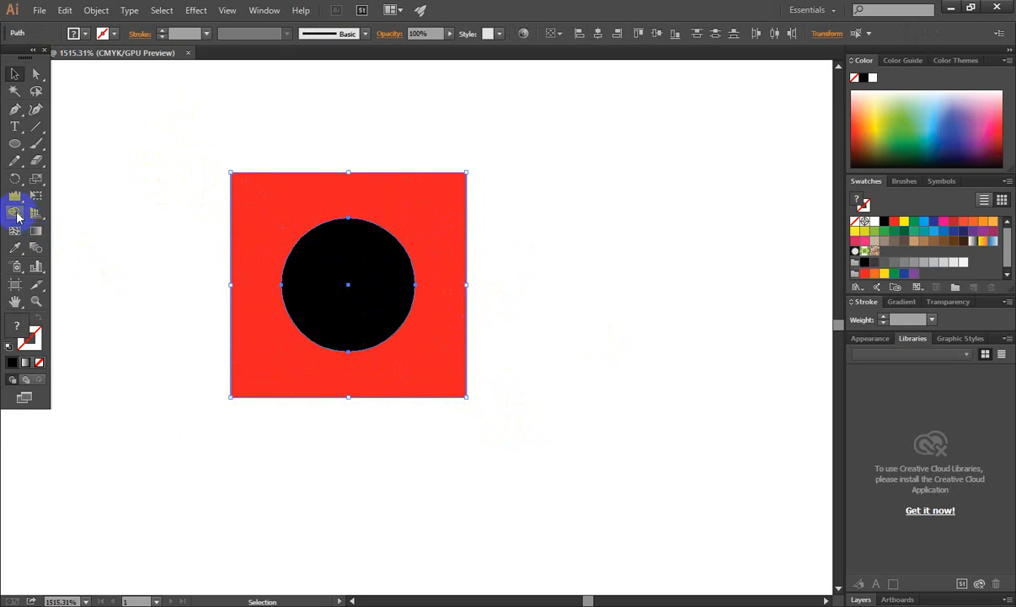
{"action": "left_click", "coordinate": [16, 217]}
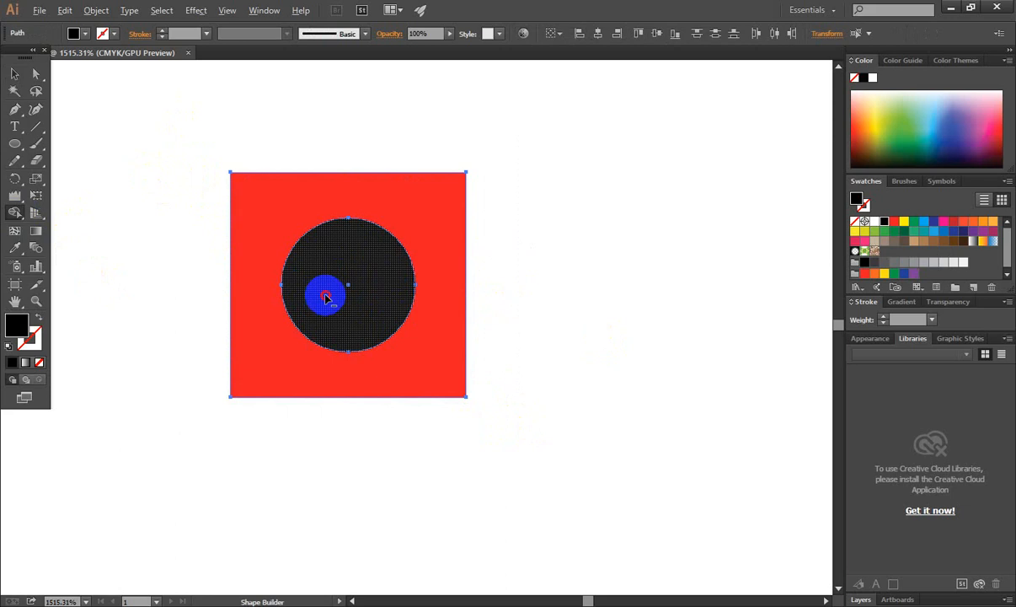
{"action": "left_click", "coordinate": [326, 296], "text": "alt"}
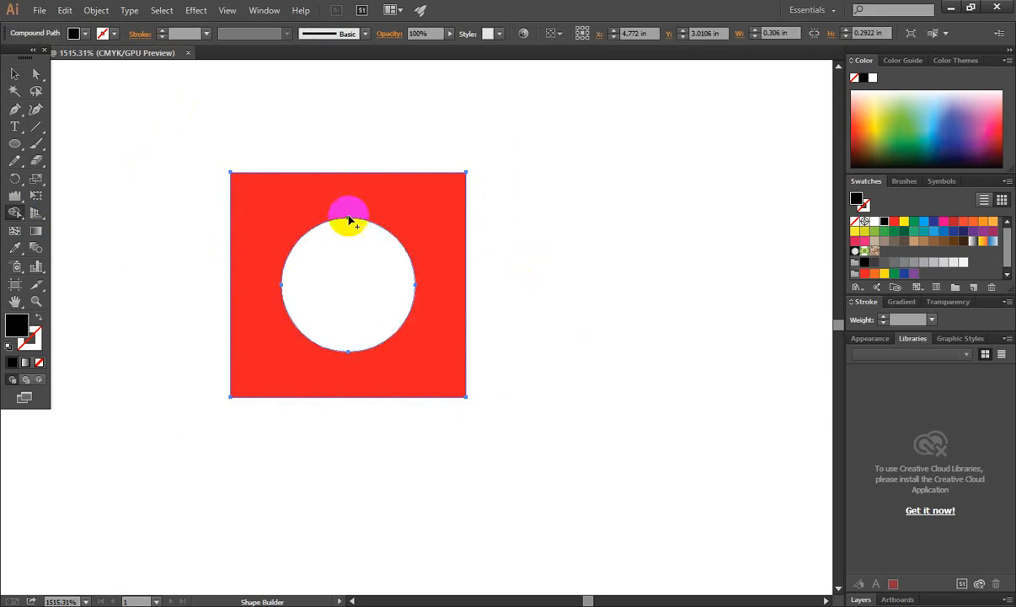
{"action": "left_click", "coordinate": [14, 74]}
{"action": "left_click", "coordinate": [386, 129]}
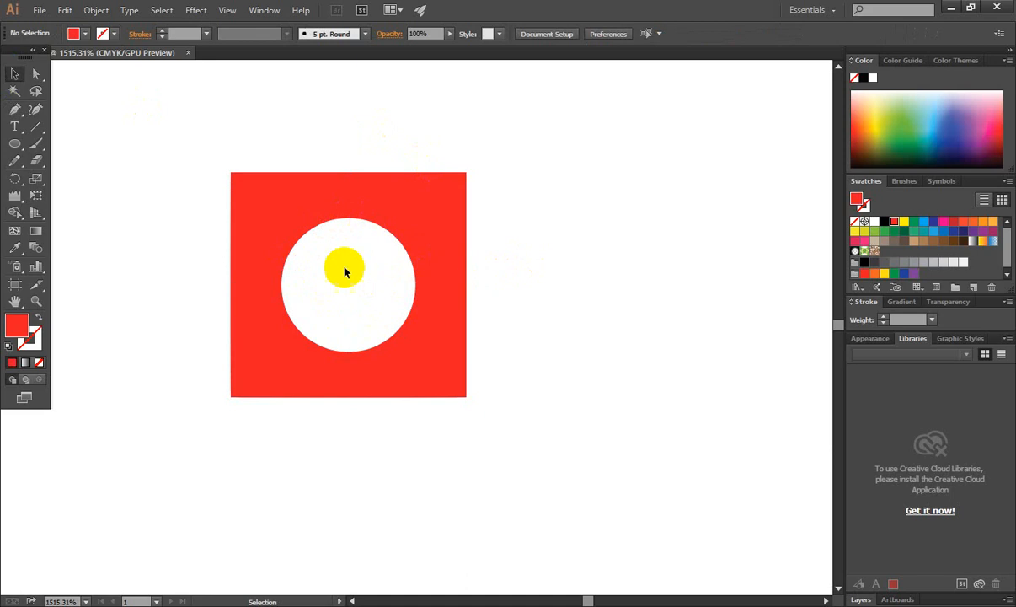
Step: Draw a red circle about 0.10 in in diameter to the right of the rectangle with the hole
{"action": "left_click_drag", "start_coordinate": [14, 143], "coordinate": [64, 178]}
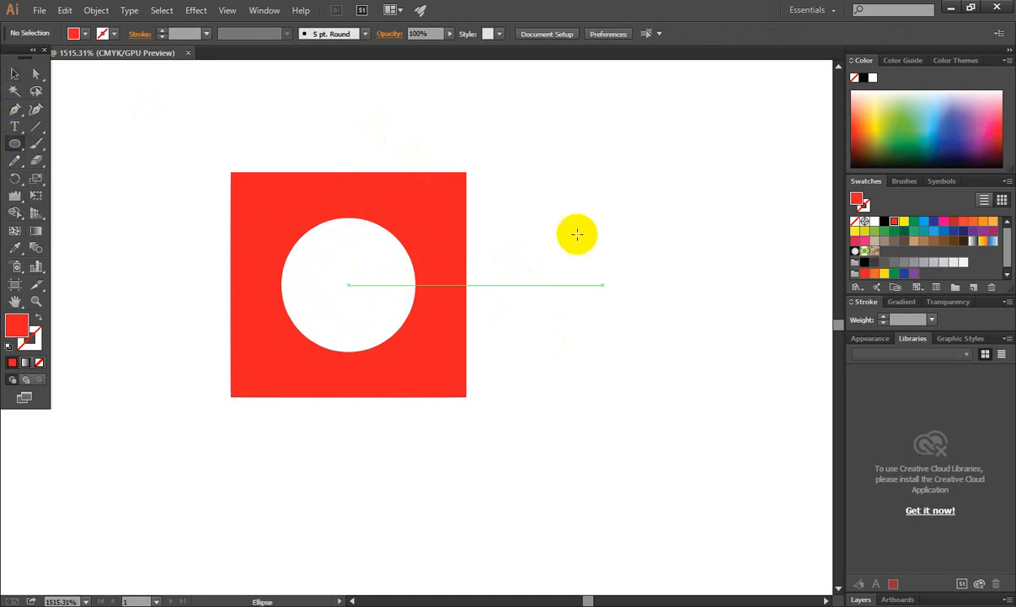
{"action": "left_click_drag", "start_coordinate": [577, 228], "coordinate": [600, 267]}
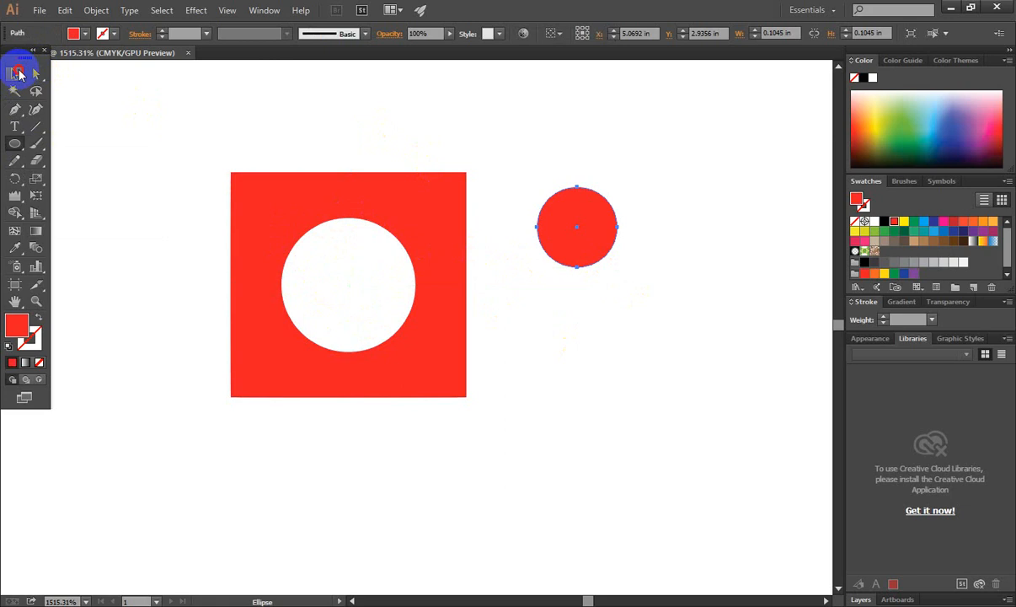
Step: Place a copy of the small red circle centred on each of the rectangle's four corners and deselect
{"action": "left_click_drag", "start_coordinate": [576, 226], "coordinate": [462, 410]}
{"action": "left_click", "coordinate": [503, 306]}
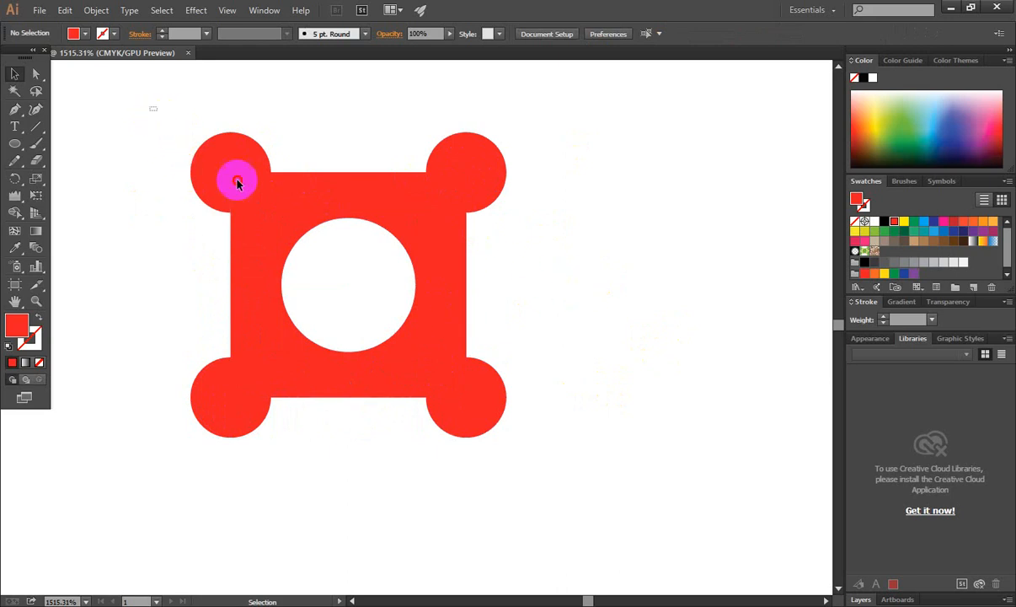
Step: Select the holed rectangle and the four corner circles and merge them into one shape with the Shape Builder tool
{"action": "left_click_drag", "start_coordinate": [151, 107], "coordinate": [515, 461]}
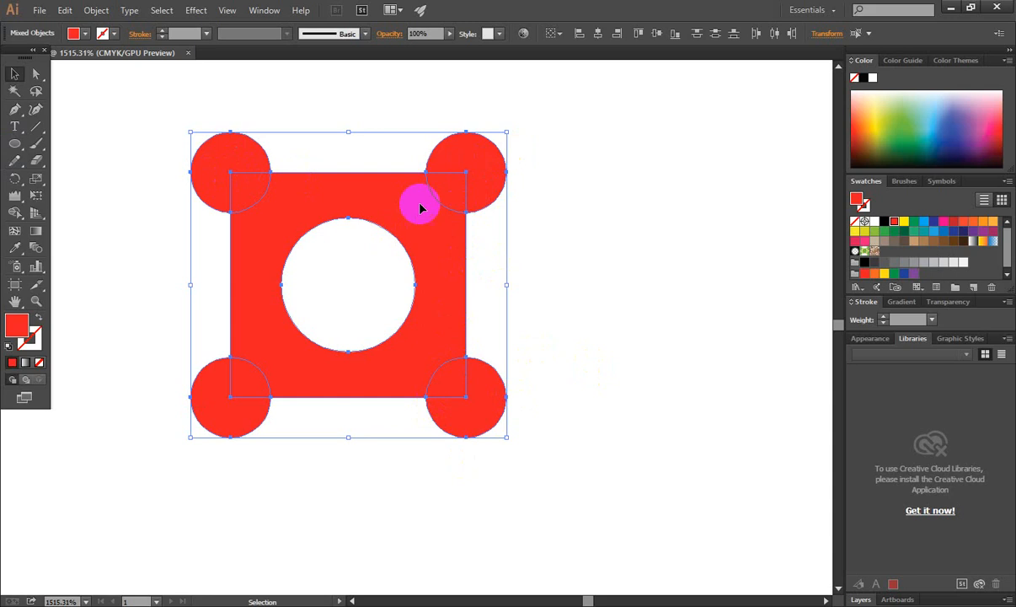
{"action": "left_click", "coordinate": [14, 215]}
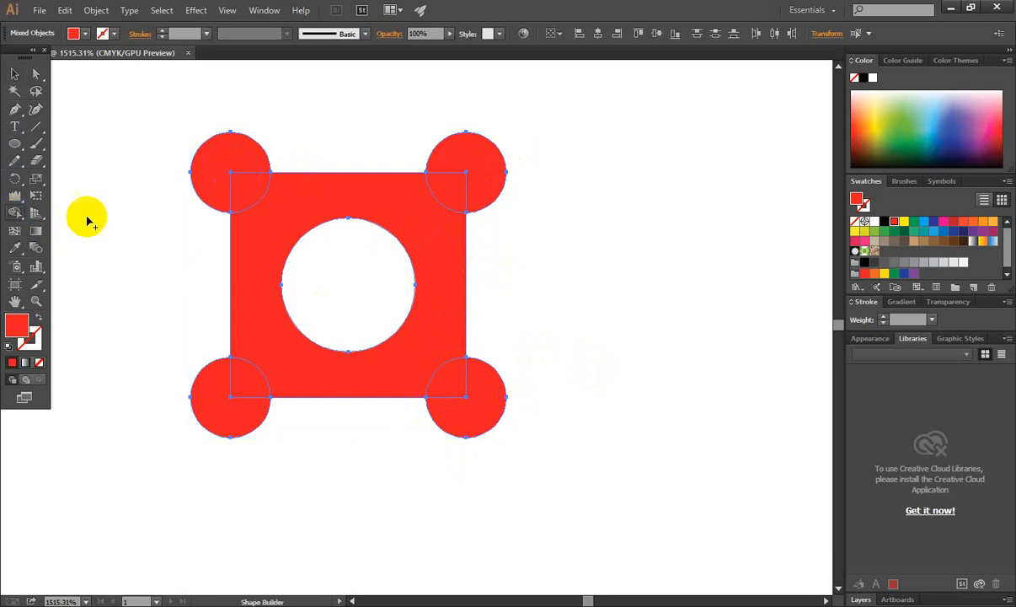
{"action": "left_click", "coordinate": [212, 180]}
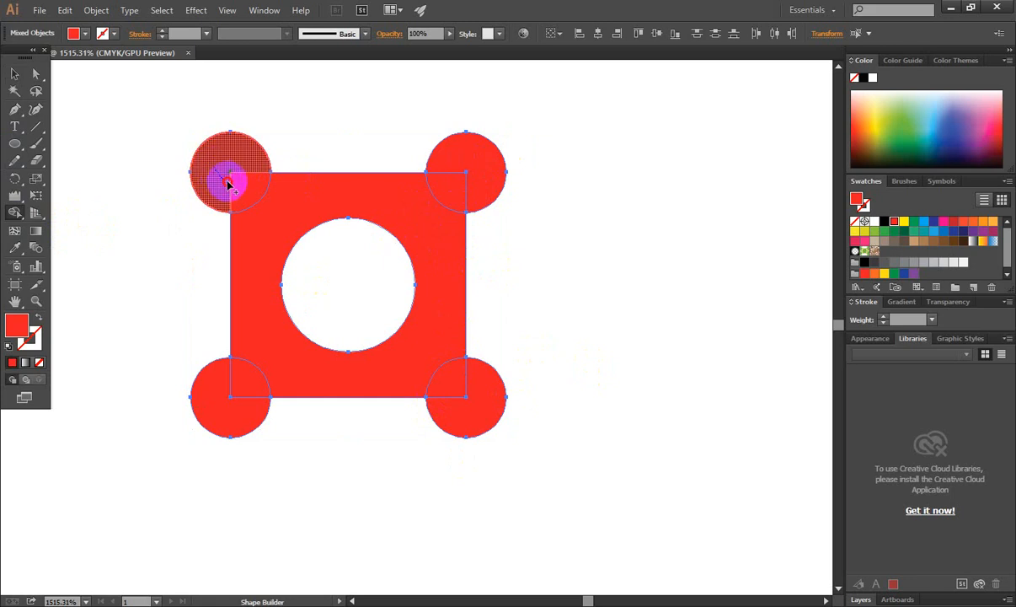
{"action": "mouse_move", "coordinate": [253, 201]}
{"action": "left_mouse_down"}
{"action": "mouse_move", "coordinate": [263, 209]}
{"action": "mouse_move", "coordinate": [238, 209]}
{"action": "left_mouse_up"}
{"action": "mouse_move", "coordinate": [225, 166]}
{"action": "left_mouse_down"}
{"action": "mouse_move", "coordinate": [259, 215]}
{"action": "mouse_move", "coordinate": [438, 214]}
{"action": "mouse_move", "coordinate": [466, 158]}
{"action": "mouse_move", "coordinate": [452, 354]}
{"action": "mouse_move", "coordinate": [475, 409]}
{"action": "mouse_move", "coordinate": [256, 381]}
{"action": "mouse_move", "coordinate": [263, 357]}
{"action": "mouse_move", "coordinate": [229, 396]}
{"action": "mouse_move", "coordinate": [221, 393]}
{"action": "left_mouse_up"}
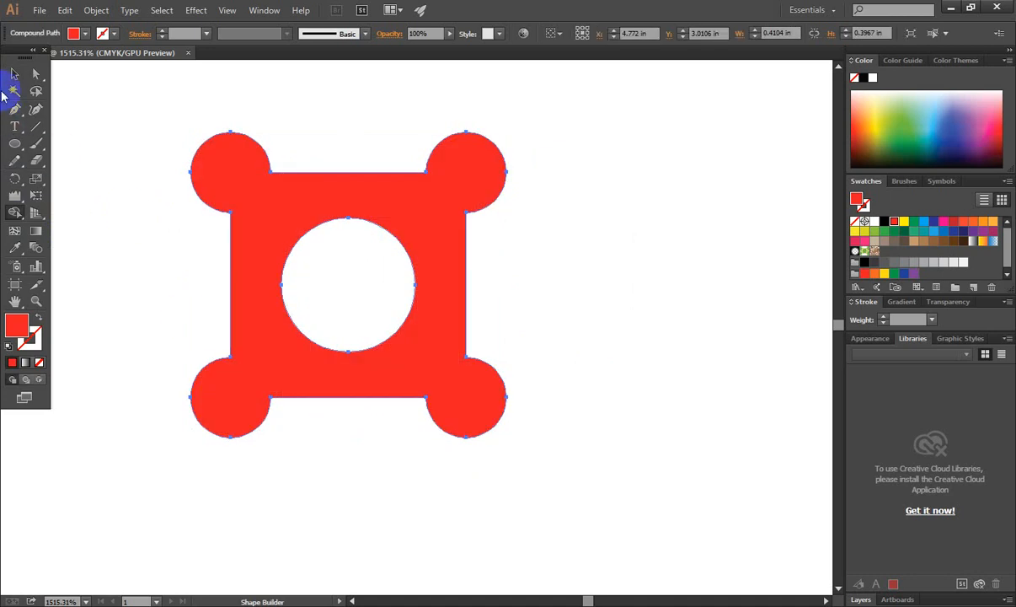
Step: Move the merged red shape a short distance to the right as one piece
{"action": "left_click", "coordinate": [13, 73]}
{"action": "left_click", "coordinate": [132, 271]}
{"action": "left_click_drag", "start_coordinate": [331, 385], "coordinate": [383, 408]}
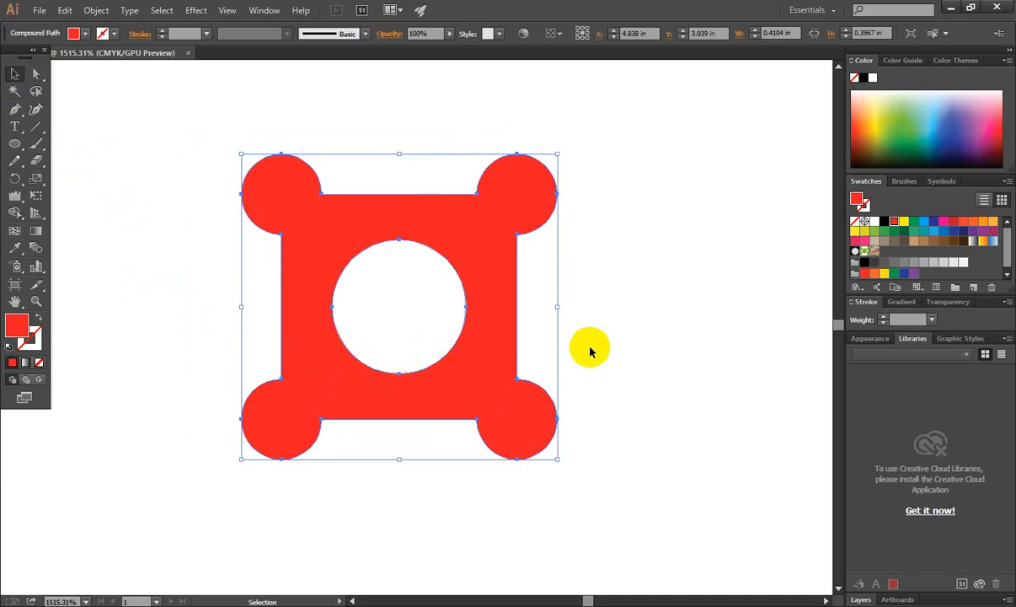
{"action": "left_click", "coordinate": [585, 288]}
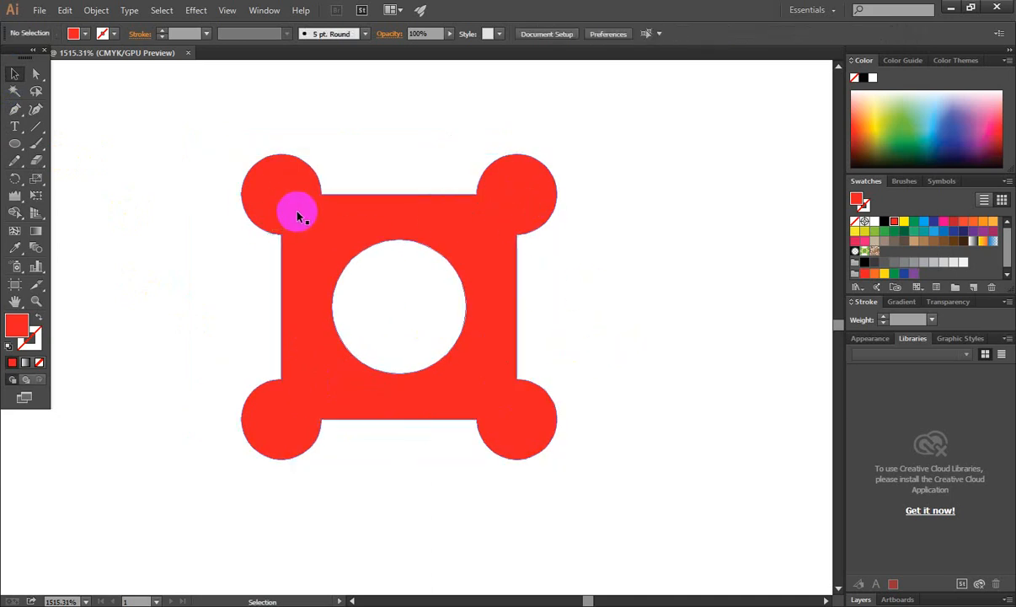
{"action": "left_click_drag", "start_coordinate": [296, 216], "coordinate": [303, 197]}
{"action": "left_click", "coordinate": [15, 213]}
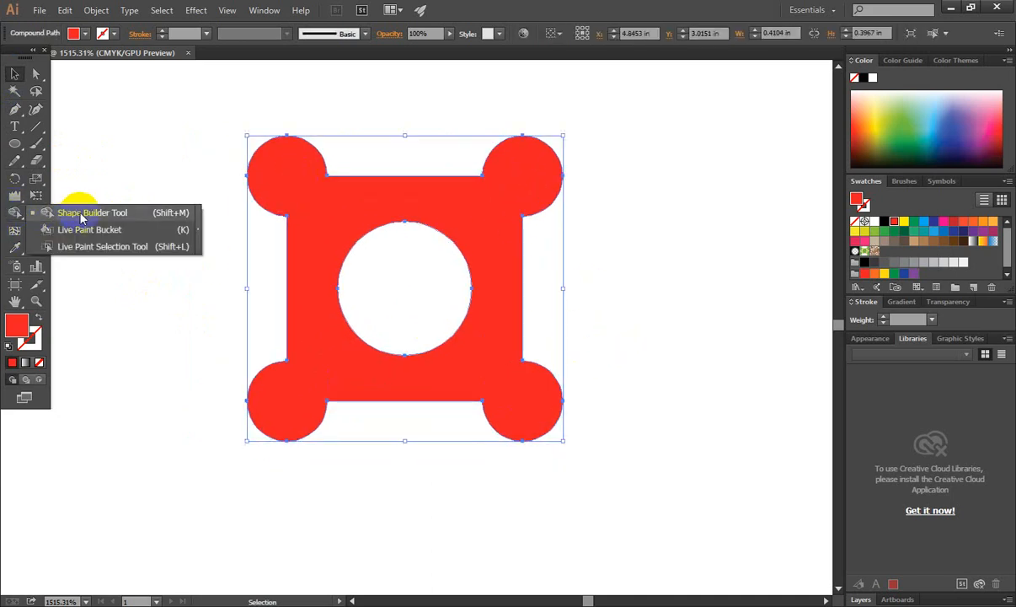
{"action": "left_click", "coordinate": [244, 155]}
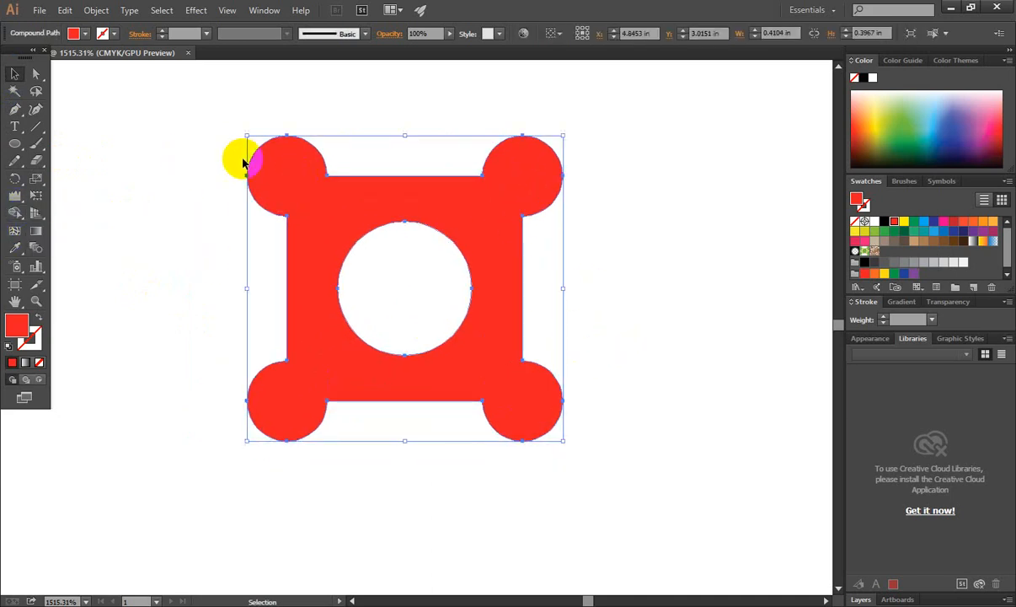
Step: Give the merged red shape a black stroke and deselect it
{"action": "left_click", "coordinate": [499, 252]}
{"action": "left_click", "coordinate": [587, 367]}
{"action": "left_click", "coordinate": [482, 237]}
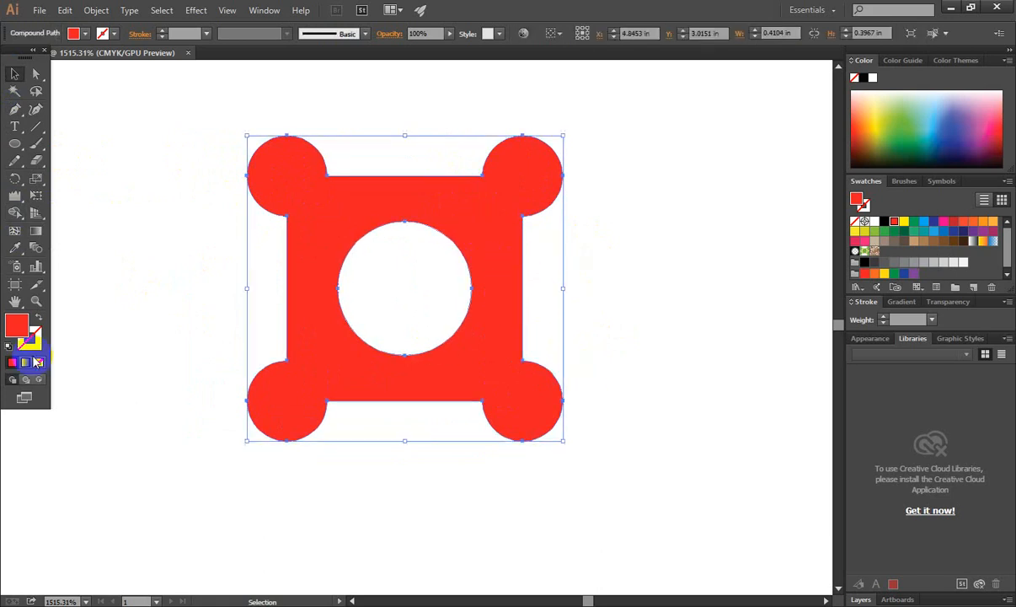
{"action": "left_click", "coordinate": [883, 221]}
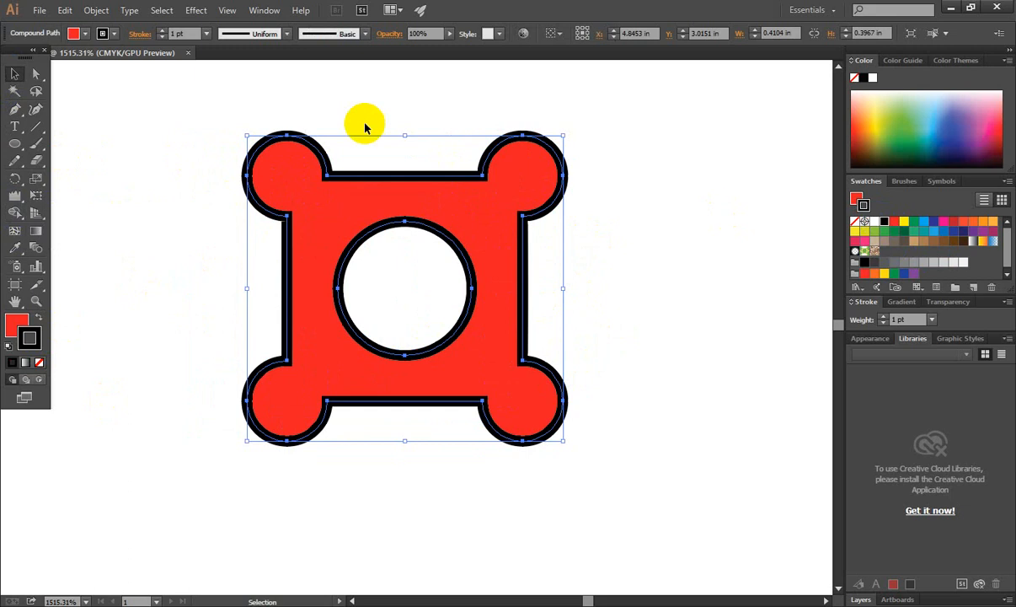
{"action": "left_click", "coordinate": [339, 123]}
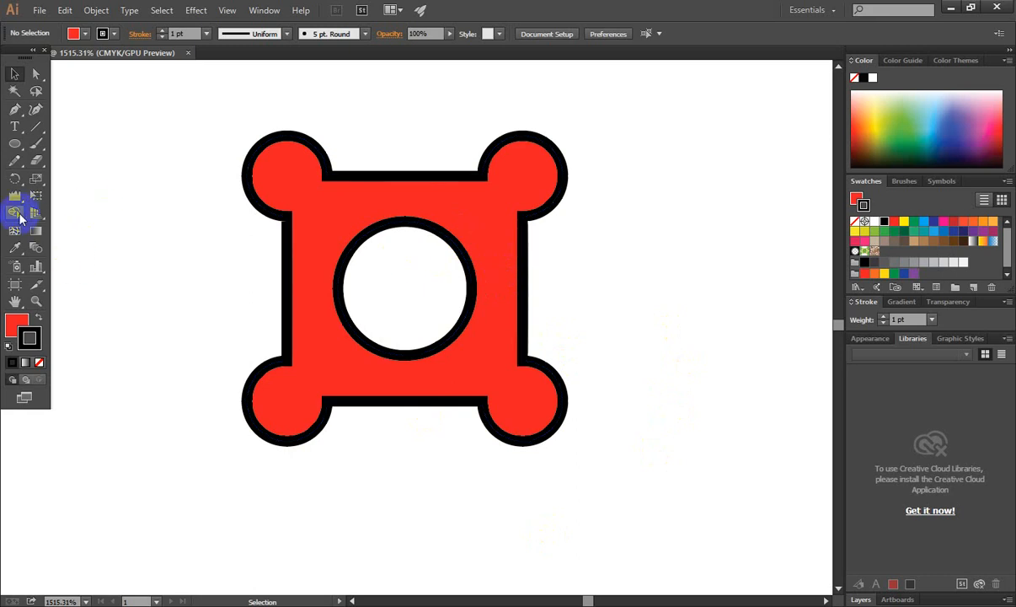
Step: Delete the outlined merged shape from the artboard
{"action": "left_click", "coordinate": [317, 211]}
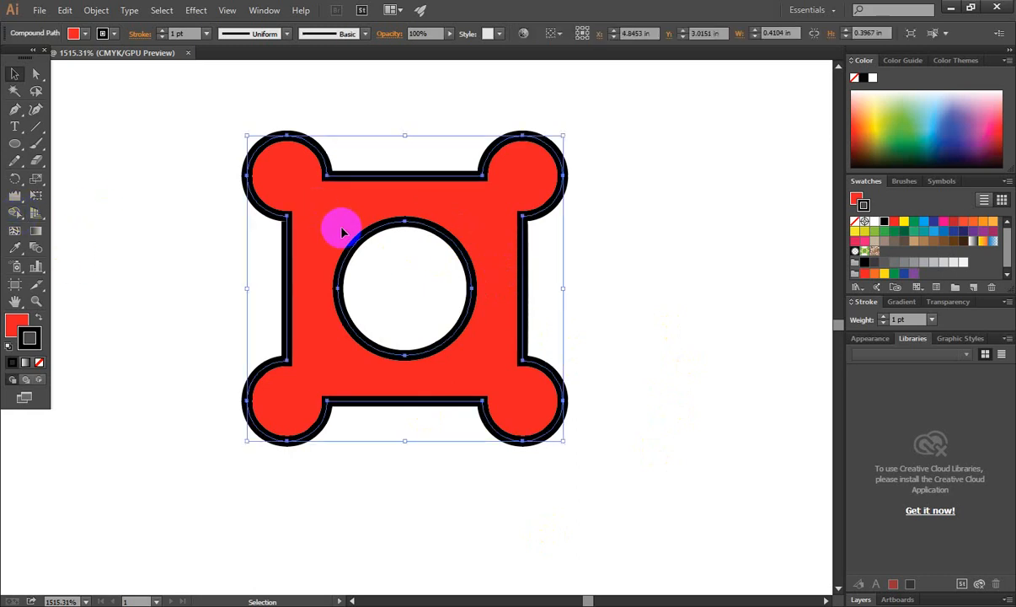
{"action": "key", "text": "Delete"}
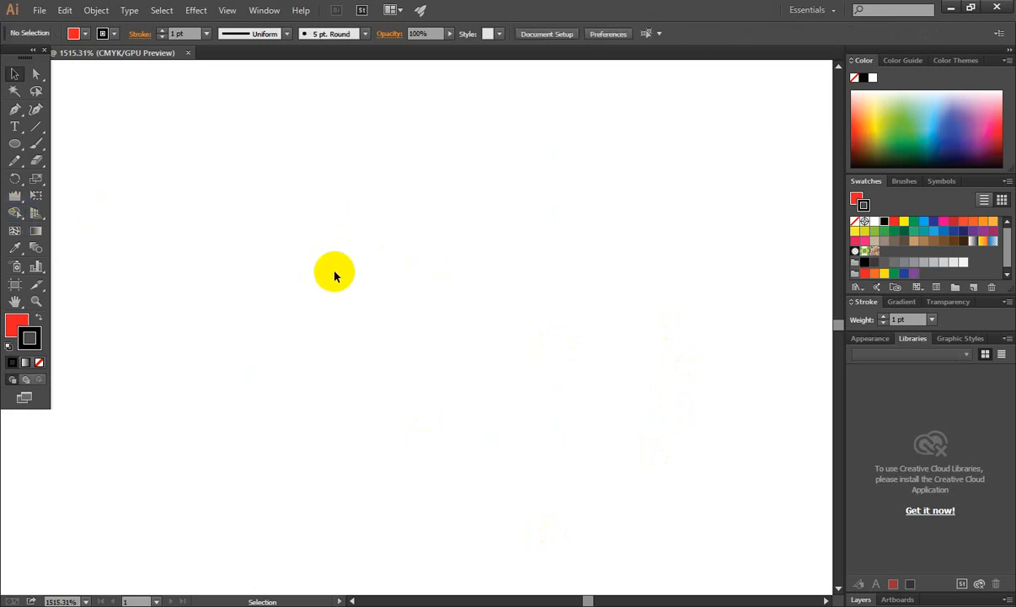
{"action": "left_click", "coordinate": [15, 213]}
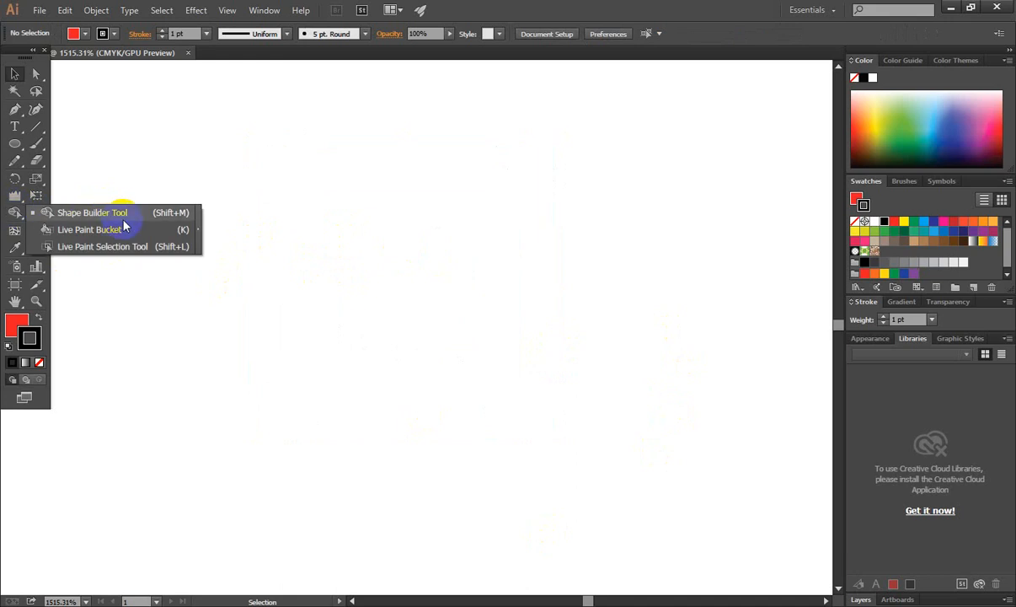
{"action": "left_click", "coordinate": [254, 305]}
Step: Draw a red circle about 0.20 in in diameter without a stroke and a red rectangle about 0.30 by 0.28 in to its right
{"action": "left_click", "coordinate": [10, 148]}
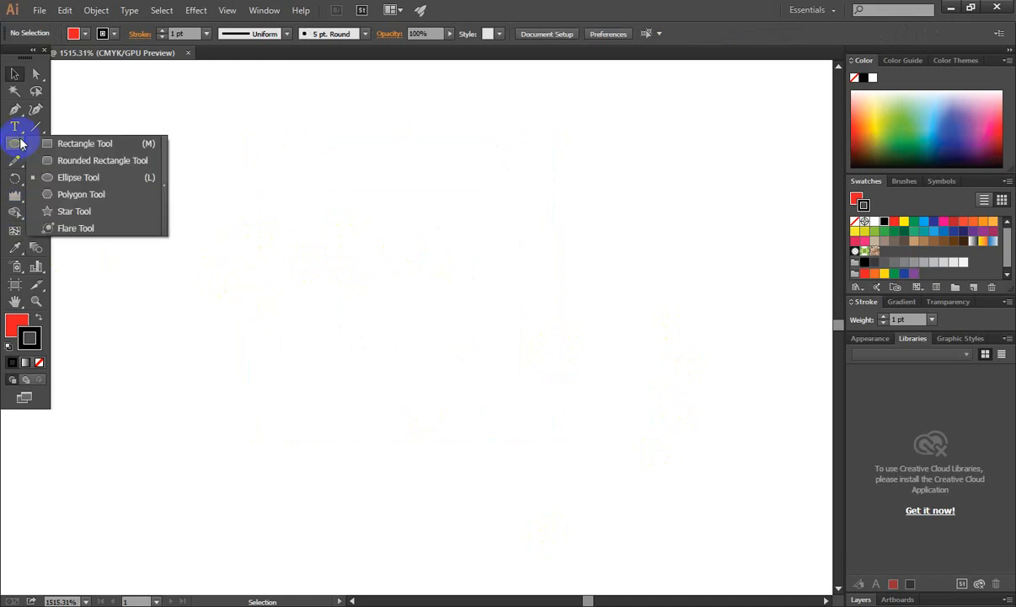
{"action": "left_click", "coordinate": [100, 180]}
{"action": "left_click_drag", "start_coordinate": [281, 255], "coordinate": [362, 336]}
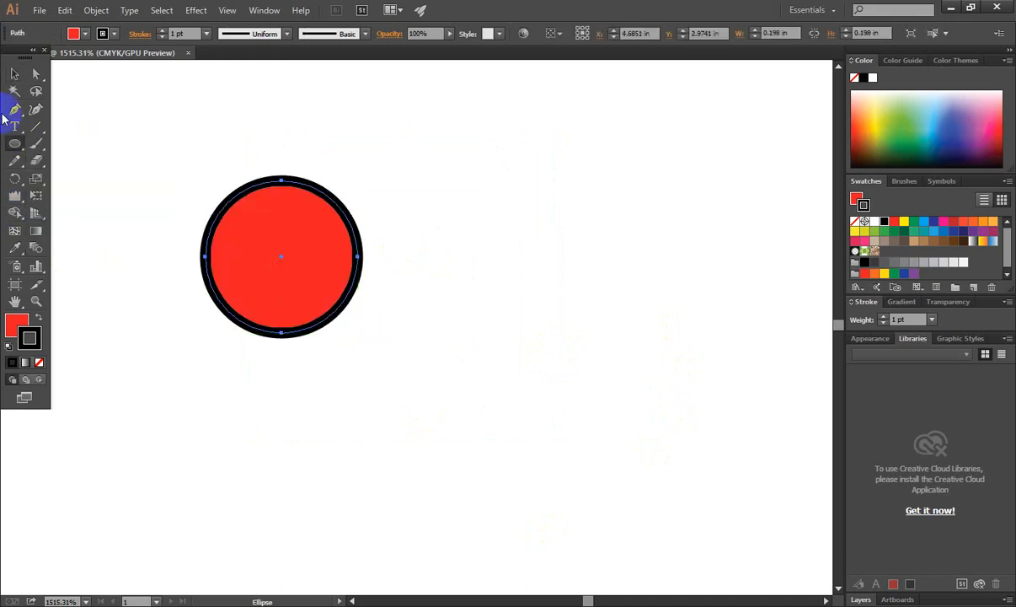
{"action": "left_click", "coordinate": [39, 362]}
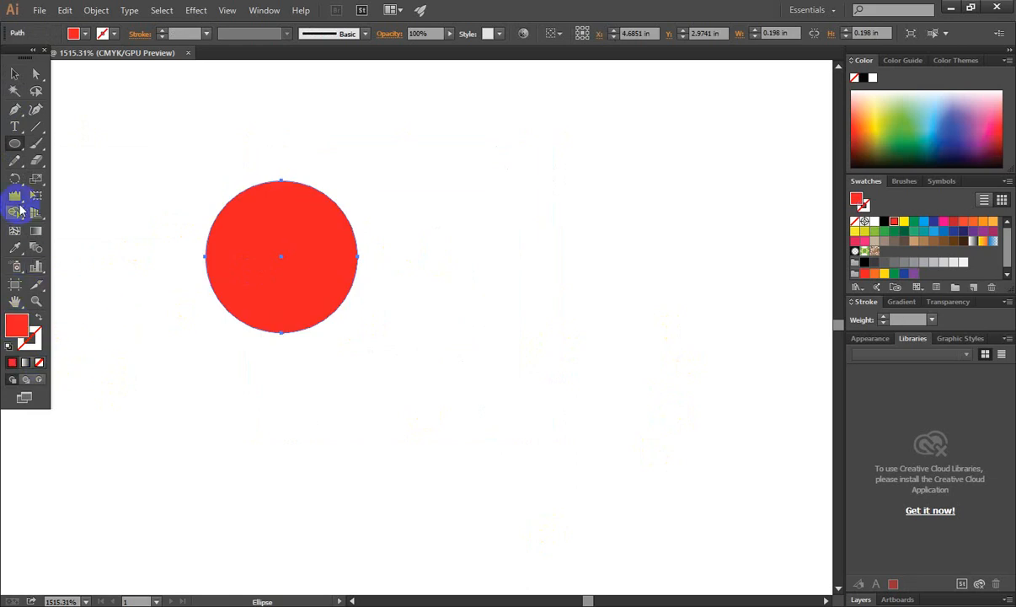
{"action": "left_click_drag", "start_coordinate": [17, 149], "coordinate": [61, 142]}
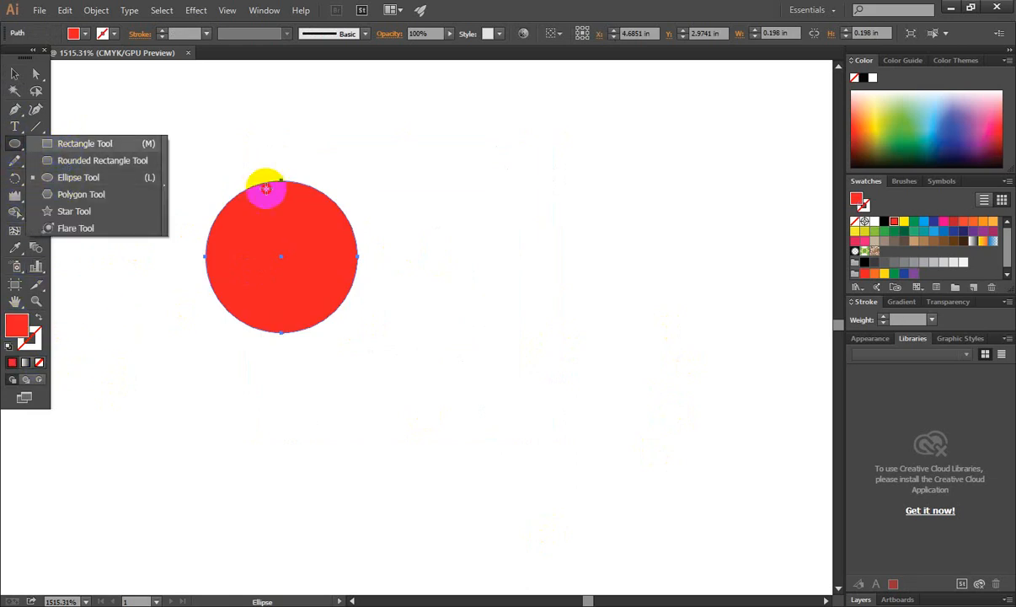
{"action": "left_click_drag", "start_coordinate": [460, 213], "coordinate": [694, 423]}
Step: Fill the circle with the black swatch and deselect it
{"action": "left_click", "coordinate": [15, 73]}
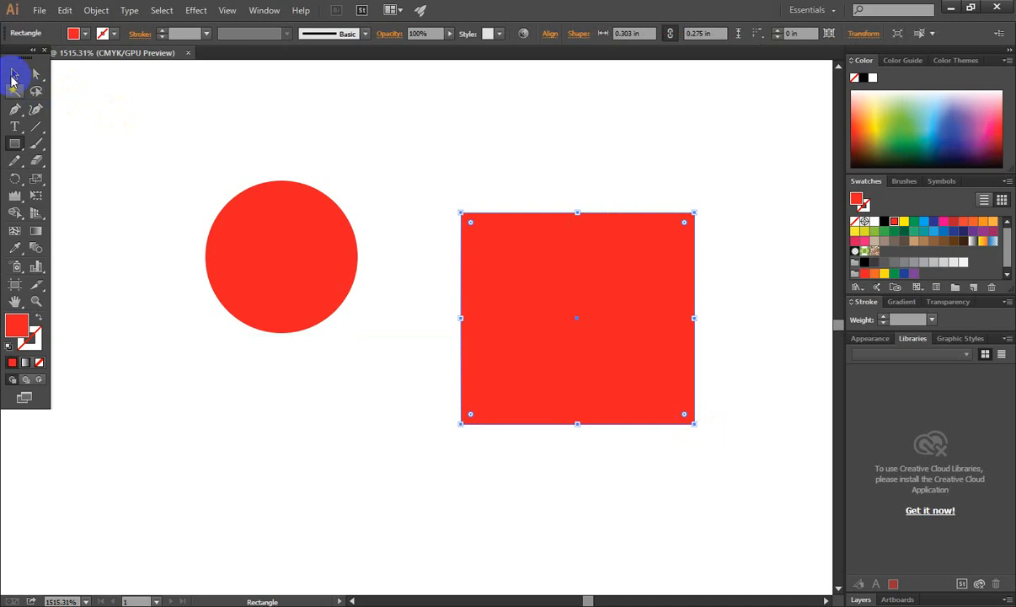
{"action": "left_click", "coordinate": [289, 253]}
{"action": "left_click", "coordinate": [884, 221]}
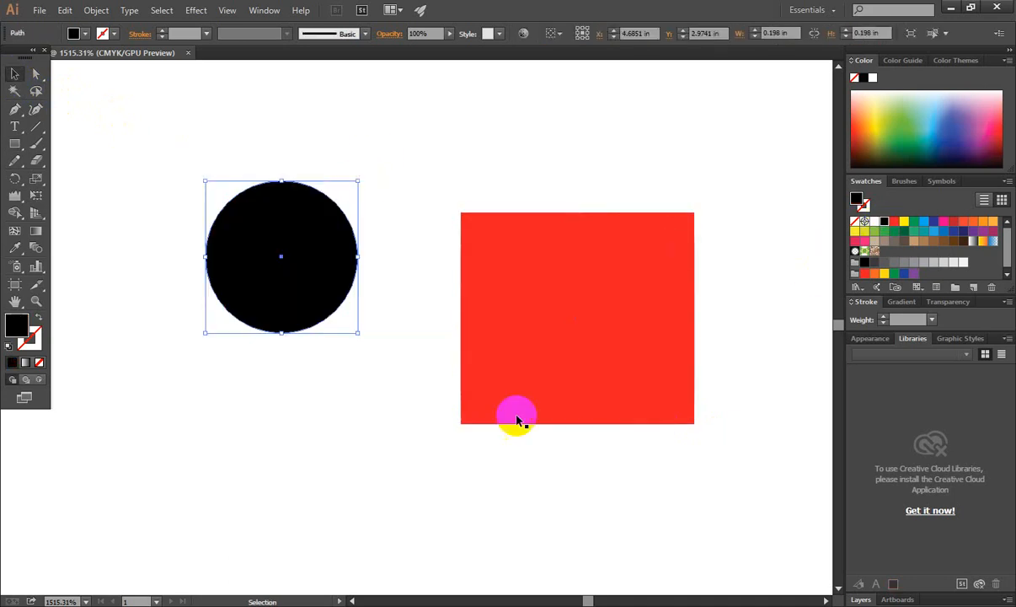
{"action": "left_click", "coordinate": [315, 418]}
Step: Centre the black circle in front of the red rectangle and move both shapes together to the left
{"action": "left_click_drag", "start_coordinate": [261, 290], "coordinate": [557, 340]}
{"action": "key", "text": "ctrl+shift+]"}
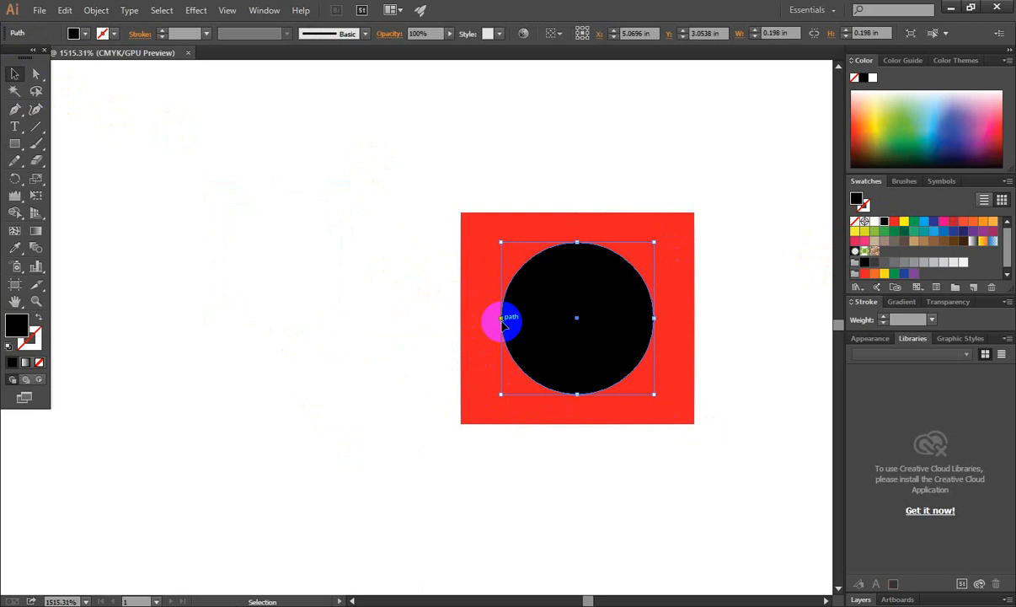
{"action": "left_click_drag", "start_coordinate": [387, 224], "coordinate": [377, 304]}
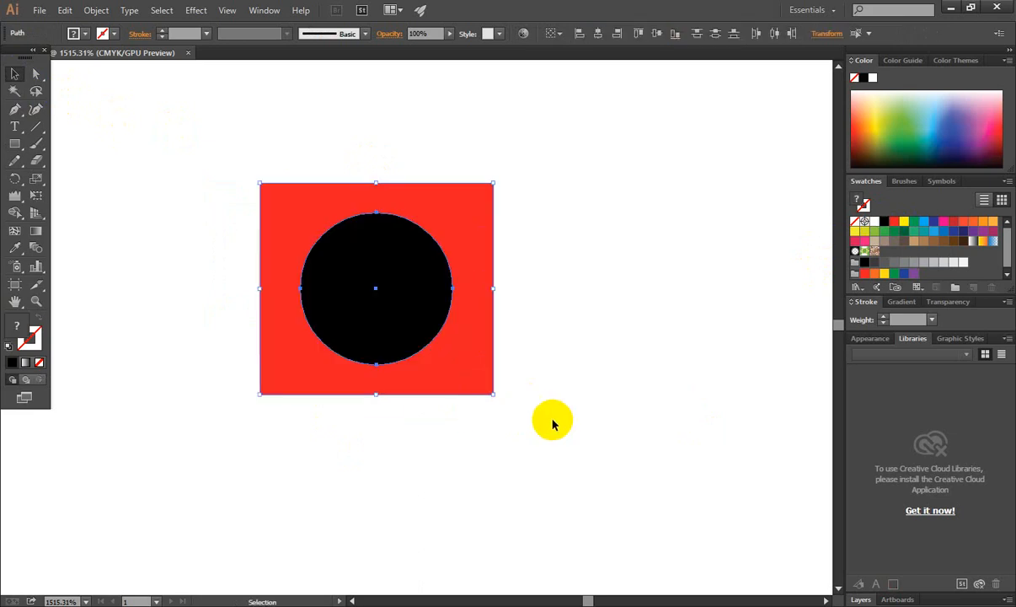
{"action": "left_click", "coordinate": [553, 422]}
Step: Try subtracting the black circle from the red rectangle with the Shape Builder tool and undo the cut
{"action": "left_click_drag", "start_coordinate": [177, 203], "coordinate": [556, 381]}
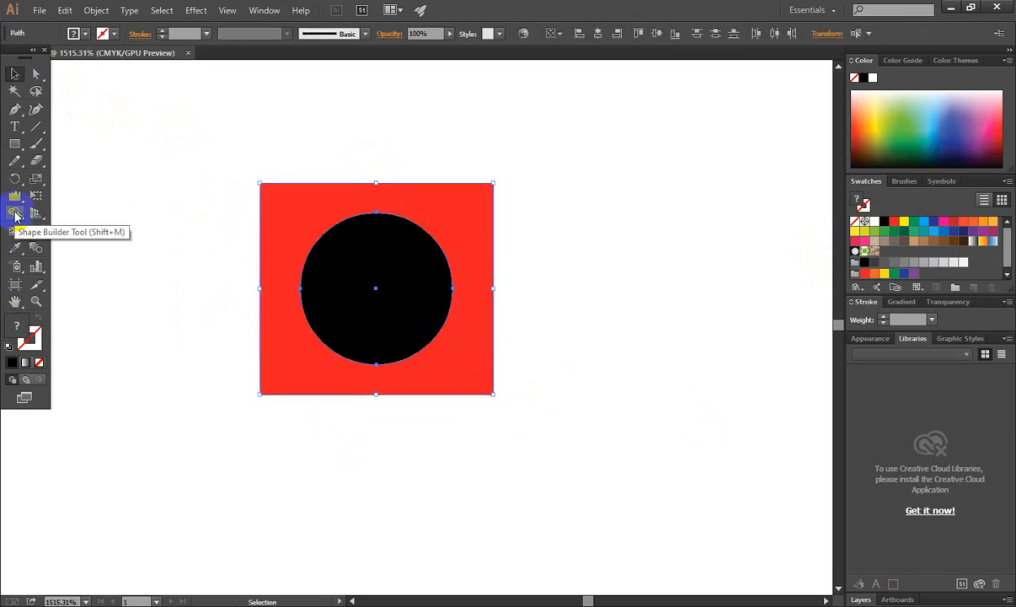
{"action": "left_click", "coordinate": [14, 214]}
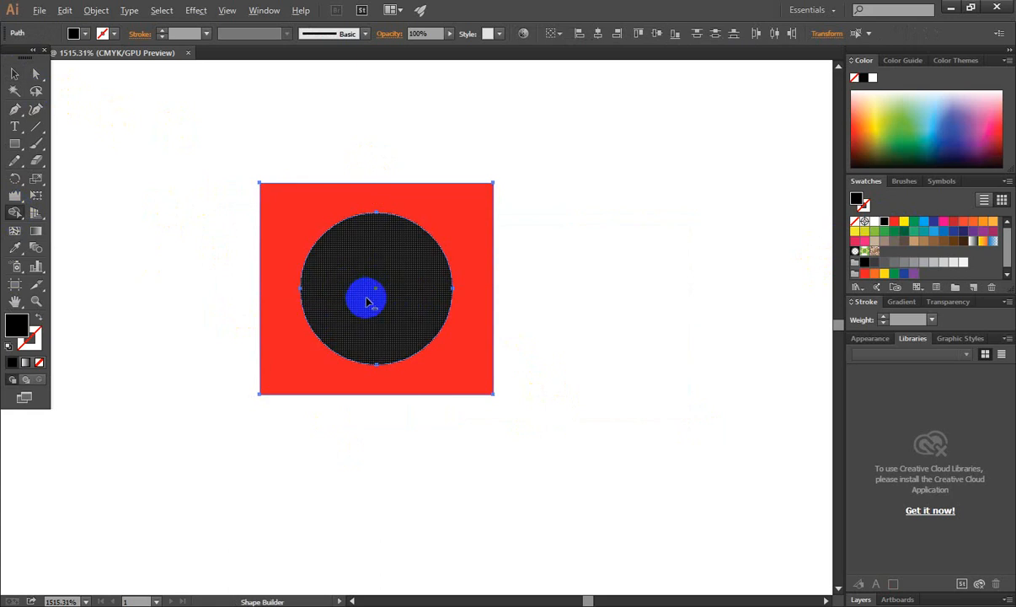
{"action": "mouse_move", "coordinate": [367, 299]}
{"action": "left_mouse_down"}
{"action": "mouse_move", "coordinate": [331, 272]}
{"action": "mouse_move", "coordinate": [371, 291]}
{"action": "left_mouse_up"}
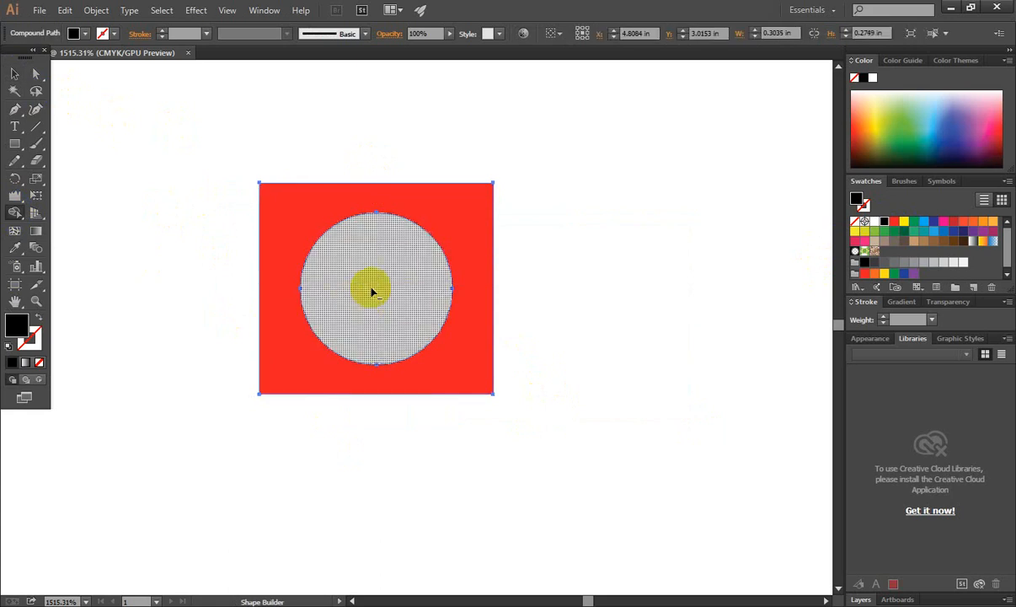
{"action": "key", "text": "ctrl+z"}
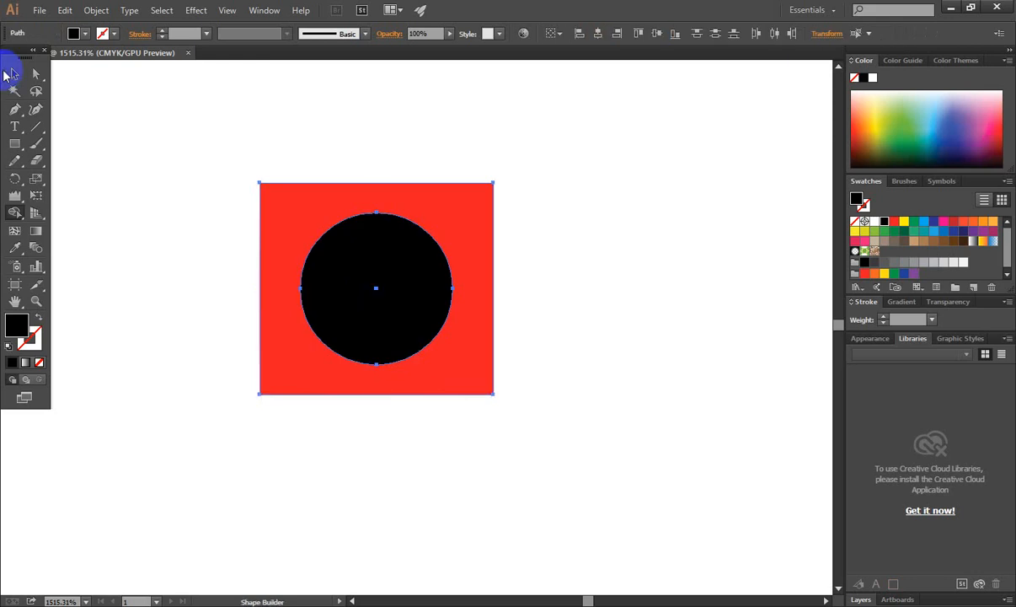
Step: Arrange four copies of the black circle around the red rectangle, each touching the middle of one side
{"action": "left_click", "coordinate": [13, 73]}
{"action": "left_click", "coordinate": [598, 329]}
{"action": "left_click_drag", "start_coordinate": [384, 287], "coordinate": [404, 485]}
{"action": "left_click_drag", "start_coordinate": [386, 293], "coordinate": [386, 121]}
{"action": "left_click", "coordinate": [540, 177]}
{"action": "scroll", "coordinate": [571, 214], "scroll_direction": "up", "scroll_amount": 1}
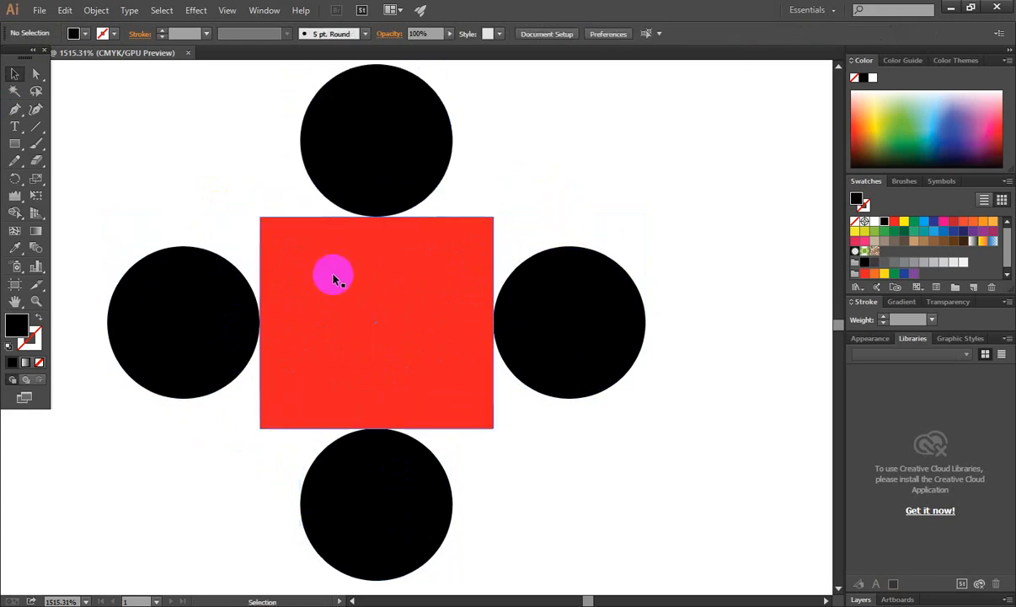
Step: Select the rectangle and four circles, try merging them with the Shape Builder tool, and check whether the rectangle is joined to them
{"action": "left_click_drag", "start_coordinate": [158, 116], "coordinate": [655, 577]}
{"action": "scroll", "coordinate": [497, 383], "scroll_direction": "up", "scroll_amount": 1}
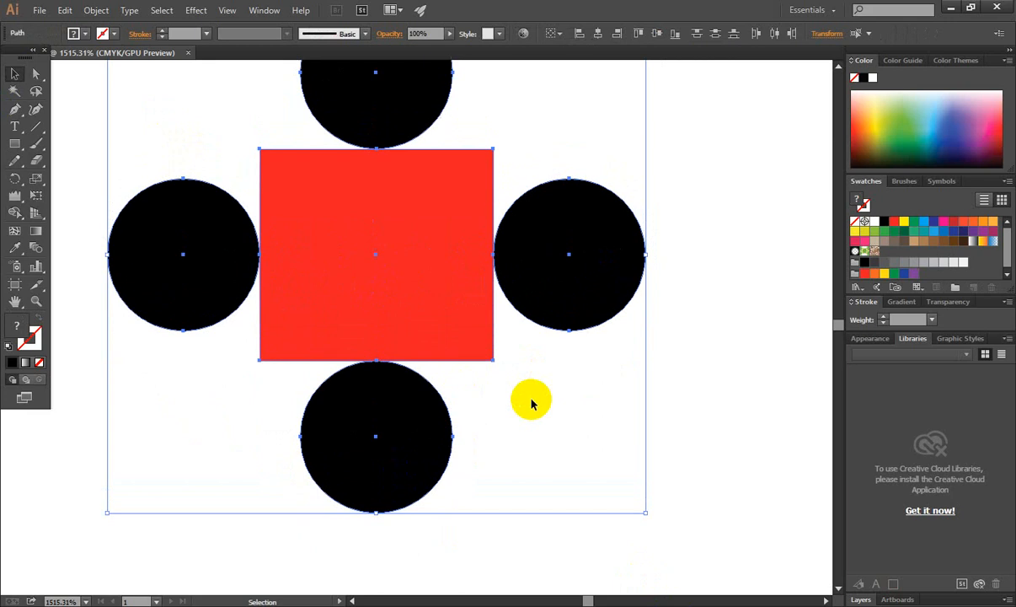
{"action": "left_click", "coordinate": [14, 213]}
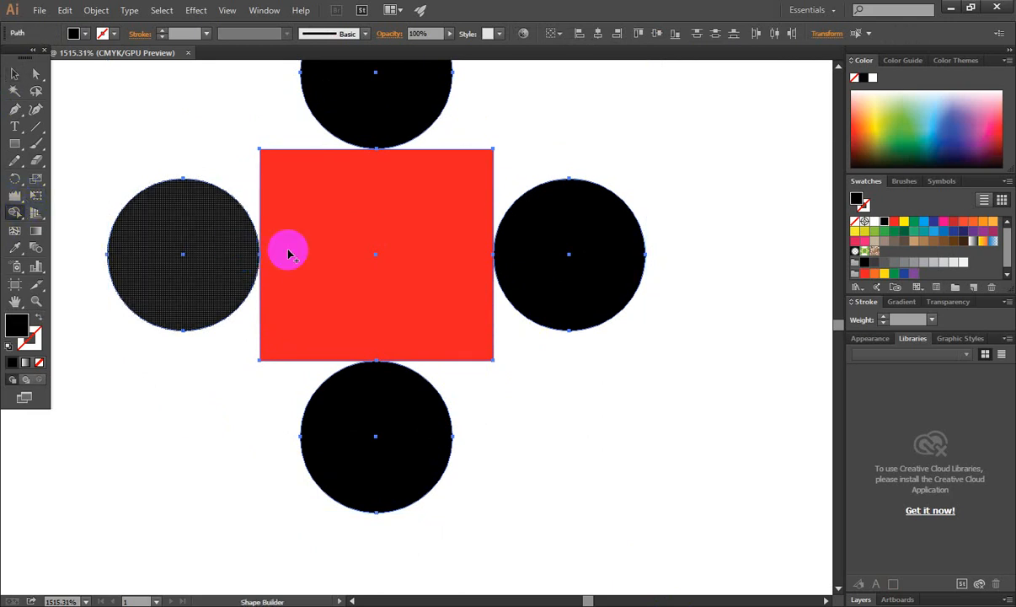
{"action": "mouse_move", "coordinate": [245, 250]}
{"action": "left_mouse_down"}
{"action": "mouse_move", "coordinate": [285, 252]}
{"action": "mouse_move", "coordinate": [270, 255]}
{"action": "left_mouse_up"}
{"action": "scroll", "coordinate": [383, 240], "scroll_direction": "up", "scroll_amount": 1}
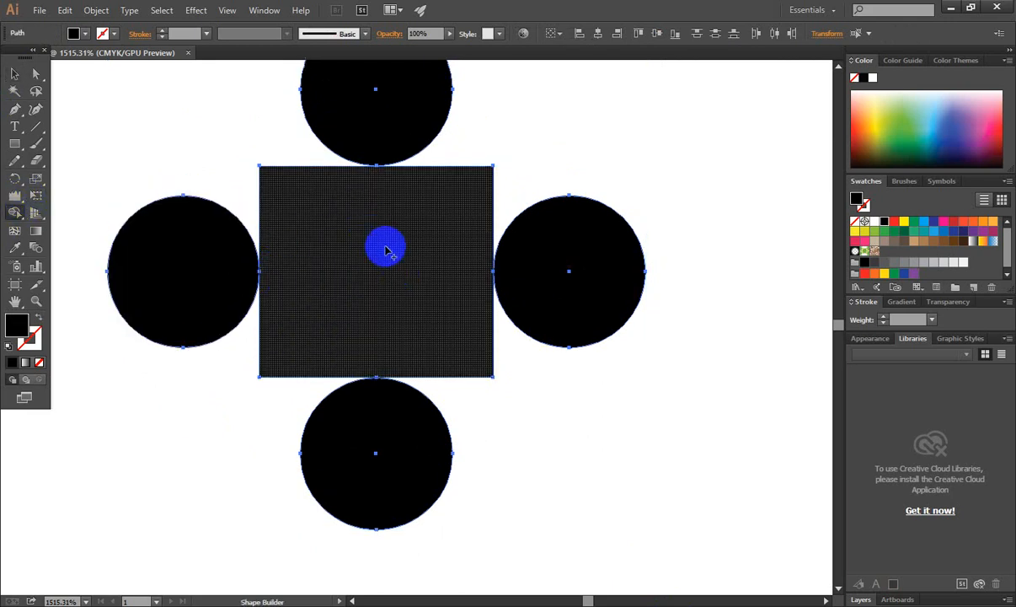
{"action": "left_click", "coordinate": [14, 74]}
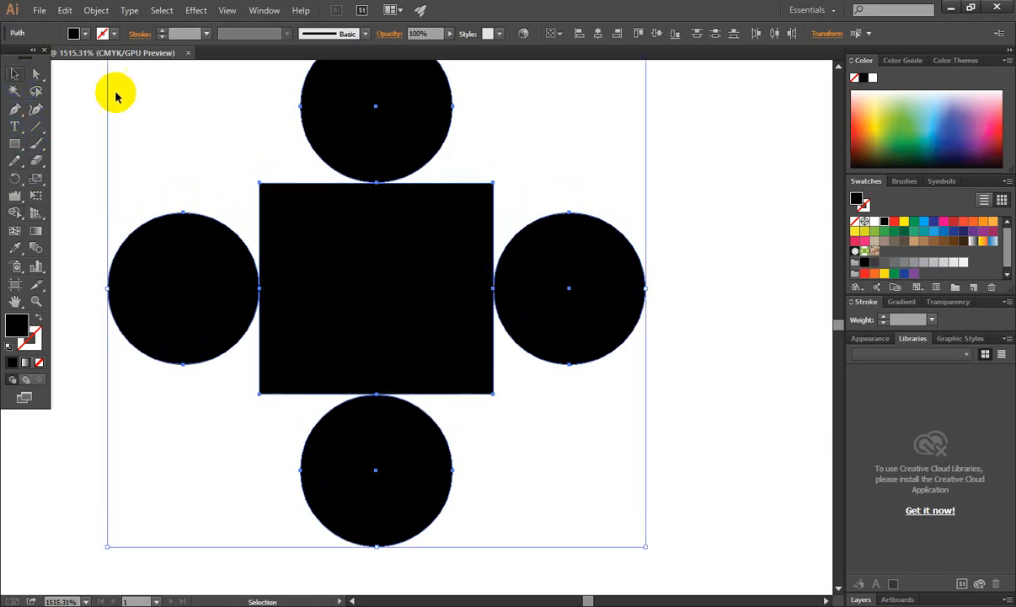
{"action": "left_click", "coordinate": [152, 115]}
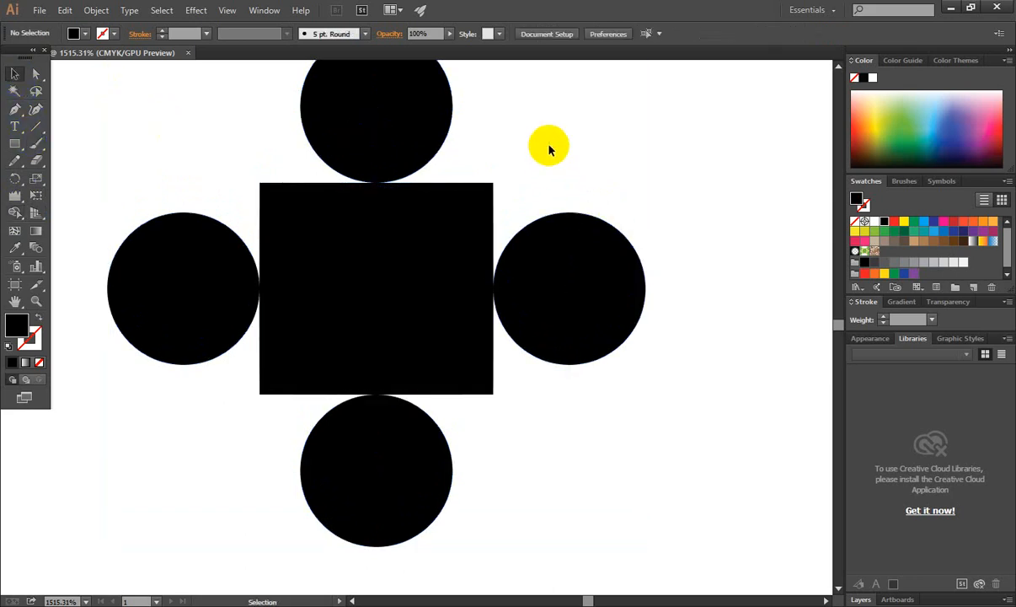
{"action": "left_click", "coordinate": [380, 289]}
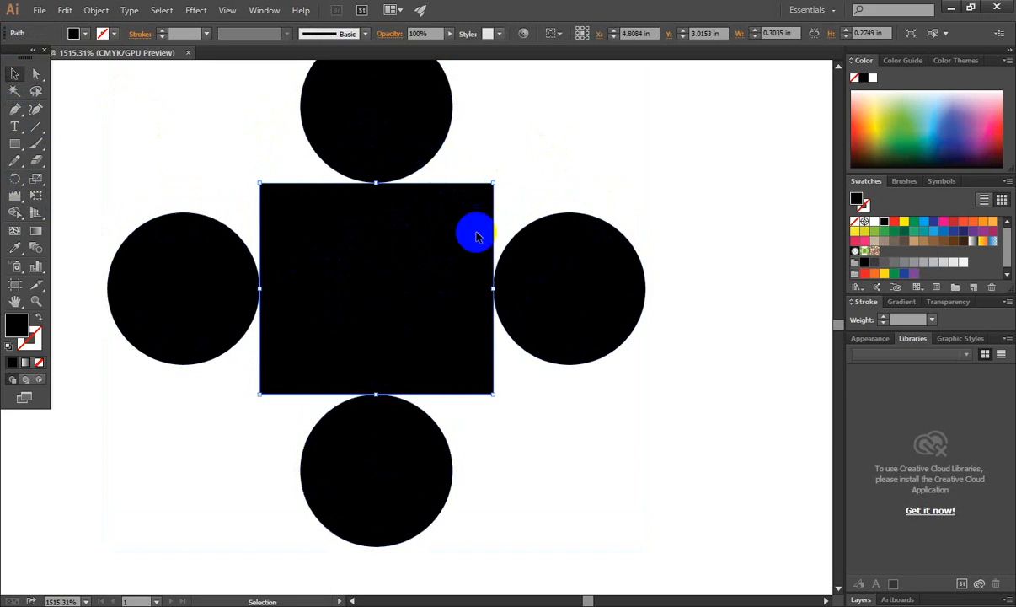
{"action": "left_click", "coordinate": [531, 236]}
{"action": "scroll", "coordinate": [538, 257], "scroll_direction": "up", "scroll_amount": 1}
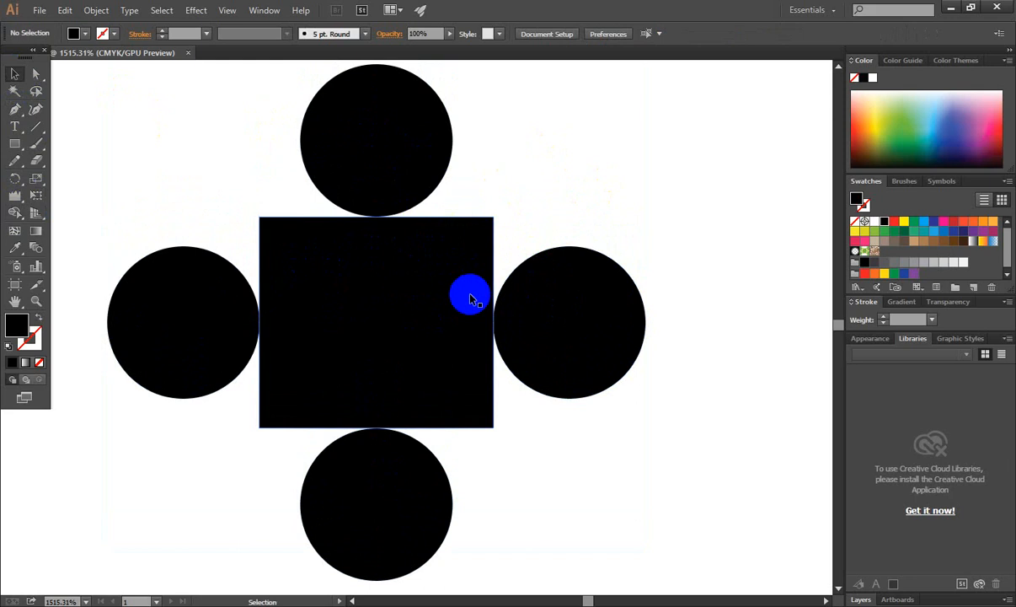
Step: Examine in outline view how the upper circle meets the rectangle's edge, and return to the filled preview
{"action": "key", "text": "ctrl+y"}
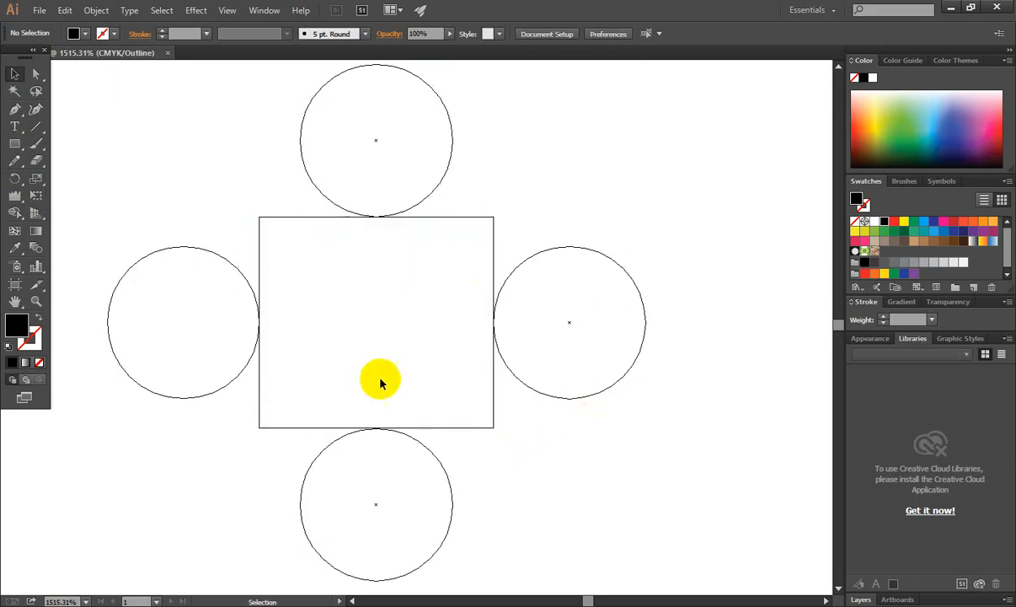
{"action": "left_click_drag", "start_coordinate": [362, 198], "coordinate": [396, 231]}
{"action": "left_click_drag", "start_coordinate": [374, 454], "coordinate": [439, 259]}
{"action": "left_click_drag", "start_coordinate": [369, 241], "coordinate": [424, 263]}
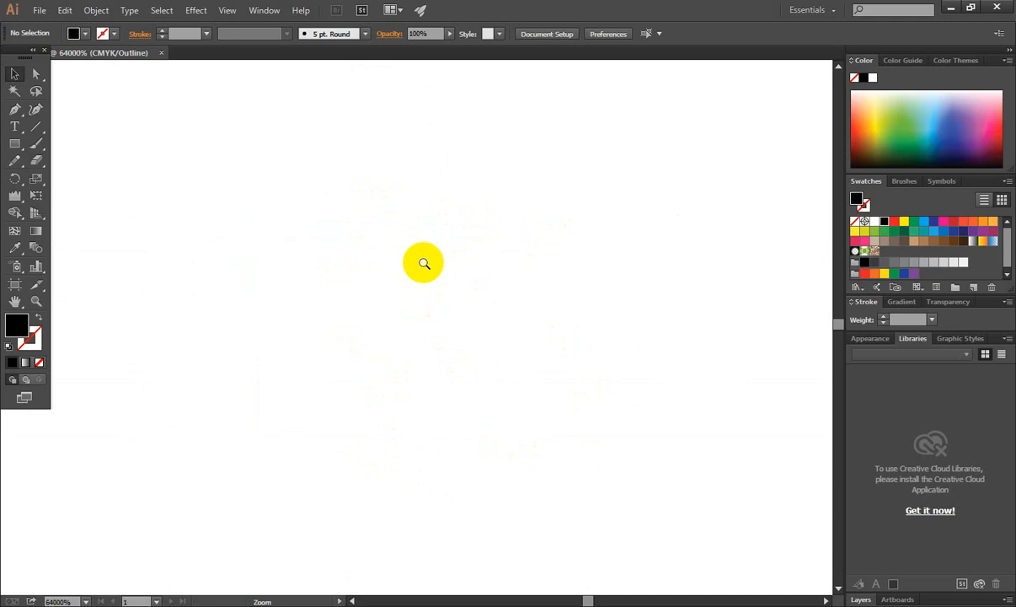
{"action": "key", "text": "ctrl+minus"}
{"action": "key", "text": "ctrl+minus"}
{"action": "key", "text": "ctrl+minus"}
{"action": "key", "text": "ctrl+minus"}
{"action": "key", "text": "ctrl+minus"}
{"action": "key", "text": "ctrl+minus"}
{"action": "key", "text": "ctrl+minus"}
{"action": "key", "text": "ctrl+minus"}
{"action": "key", "text": "ctrl+minus"}
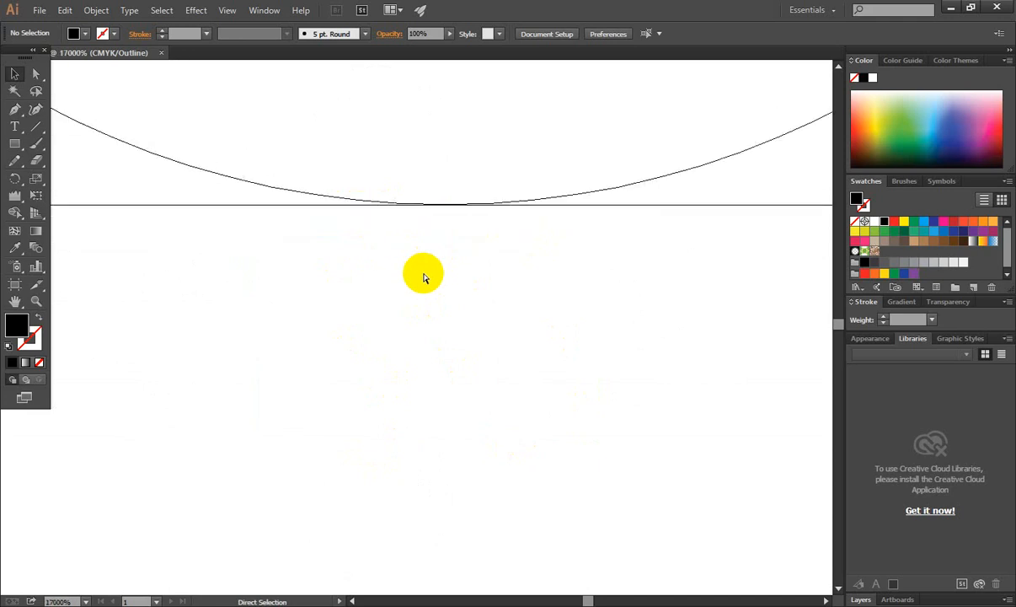
{"action": "key", "text": "ctrl+minus"}
{"action": "key", "text": "ctrl+minus"}
{"action": "key", "text": "ctrl+minus"}
{"action": "key", "text": "ctrl+minus"}
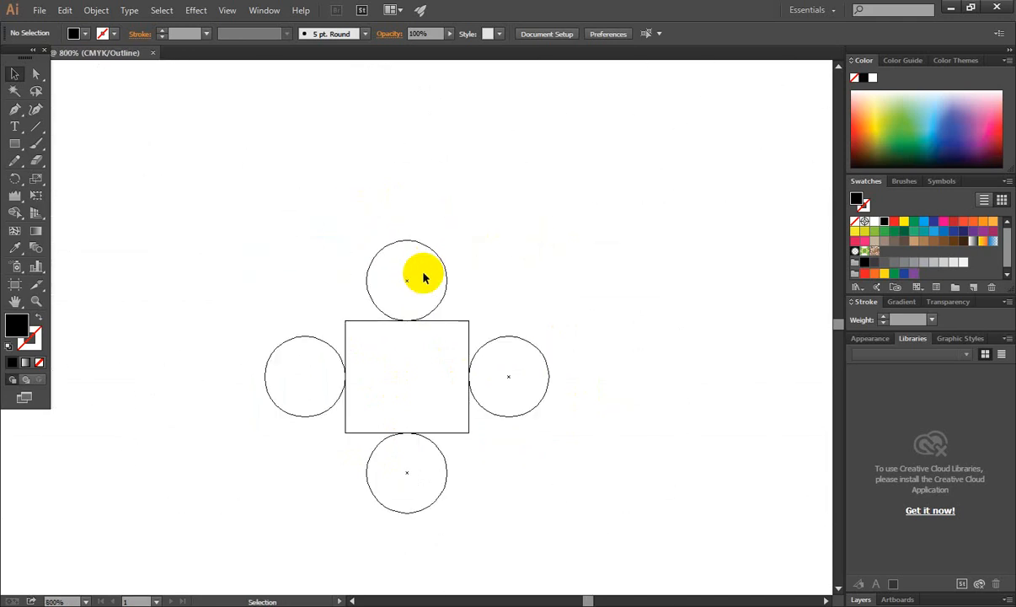
{"action": "key", "text": "ctrl+y"}
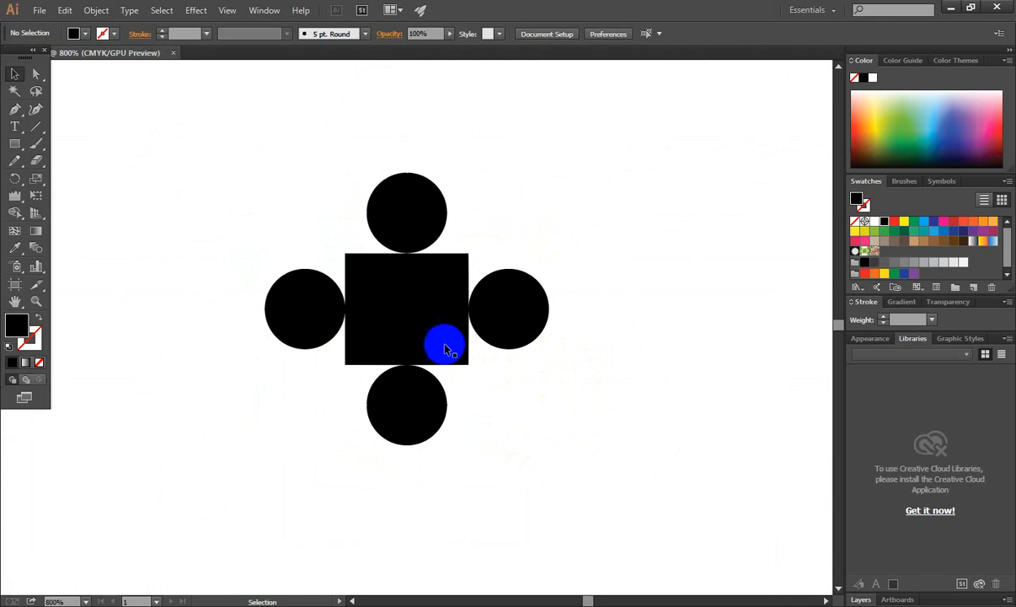
Step: Nudge the four black circles inward so that each one slightly overlaps its side of the rectangle
{"action": "left_click_drag", "start_coordinate": [404, 297], "coordinate": [477, 333]}
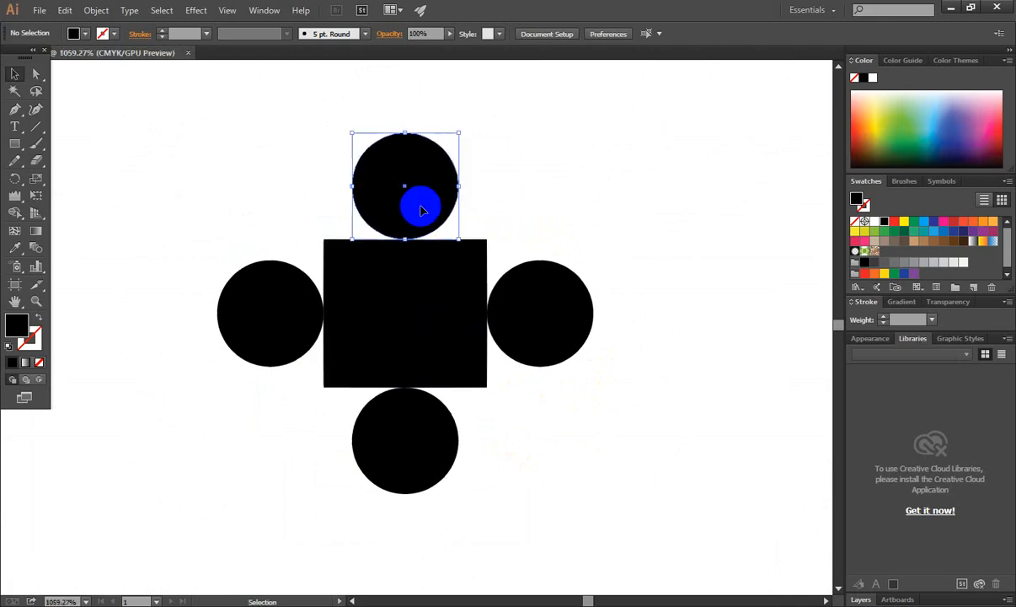
{"action": "left_click", "coordinate": [422, 210]}
{"action": "left_click", "coordinate": [415, 429]}
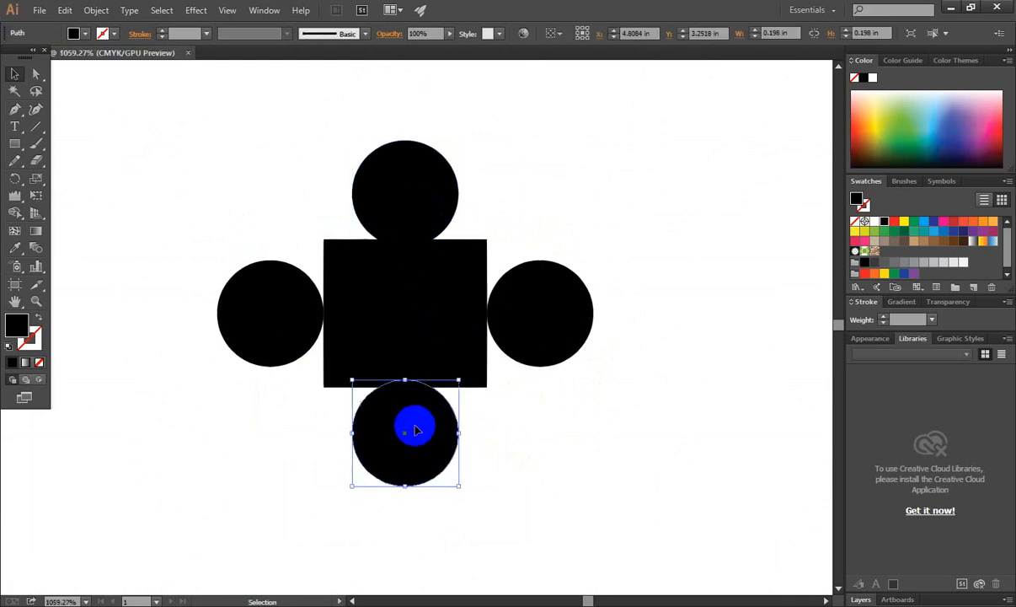
{"action": "left_click", "coordinate": [533, 327]}
{"action": "key", "text": "Left"}
{"action": "left_click", "coordinate": [289, 321]}
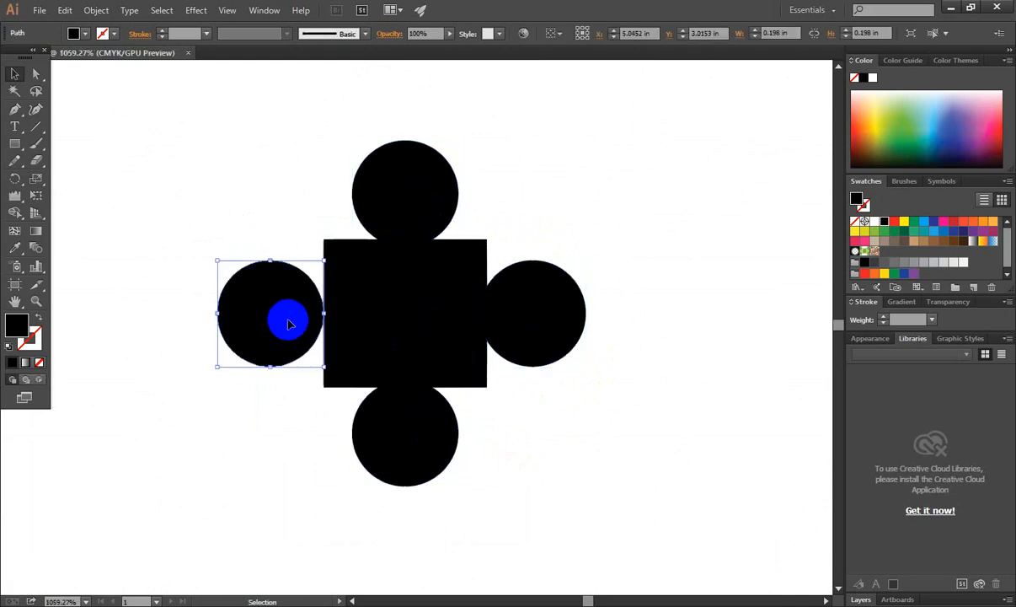
{"action": "key", "text": "Right"}
Step: Try merging the rectangle and the four overlapping circles into one shape with the Shape Builder tool, and undo the merge
{"action": "left_click_drag", "start_coordinate": [223, 157], "coordinate": [555, 443]}
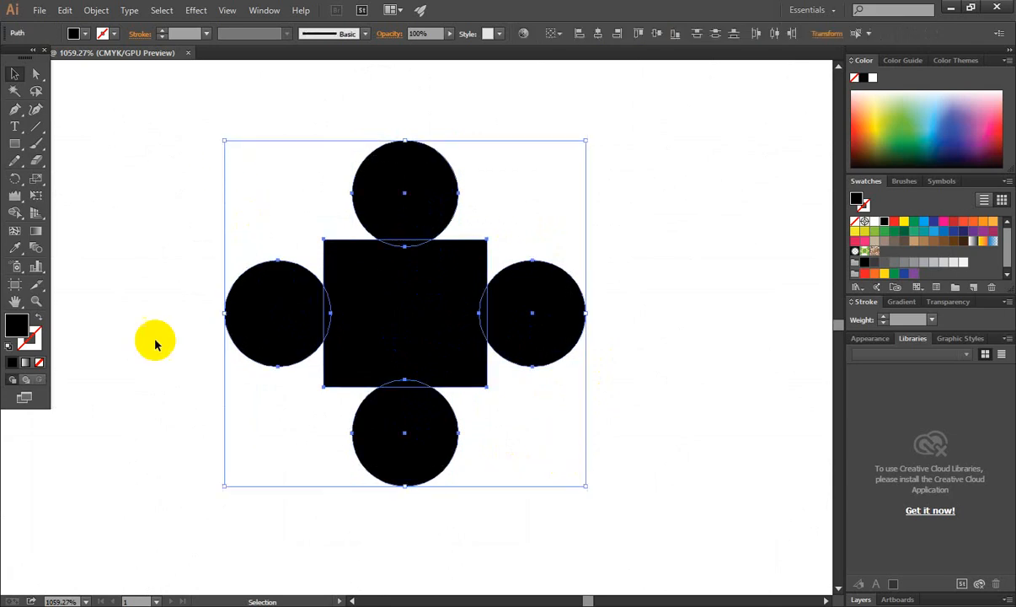
{"action": "left_click", "coordinate": [20, 220]}
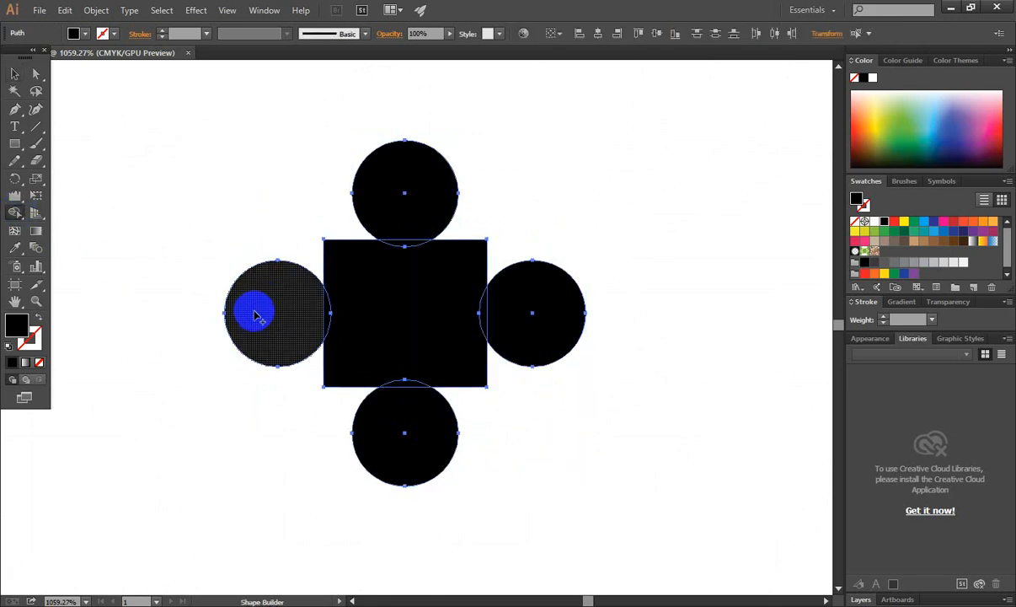
{"action": "mouse_move", "coordinate": [255, 319]}
{"action": "left_mouse_down"}
{"action": "mouse_move", "coordinate": [391, 305]}
{"action": "mouse_move", "coordinate": [403, 221]}
{"action": "mouse_move", "coordinate": [412, 311]}
{"action": "mouse_move", "coordinate": [518, 310]}
{"action": "left_mouse_up"}
{"action": "left_click_drag", "start_coordinate": [411, 327], "coordinate": [404, 420]}
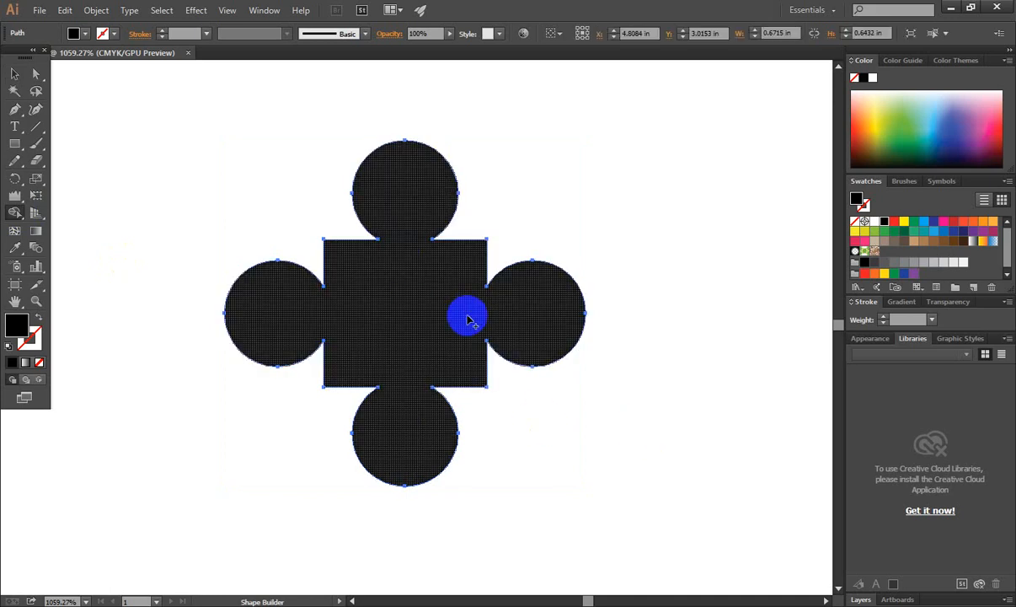
{"action": "key", "text": "ctrl"}
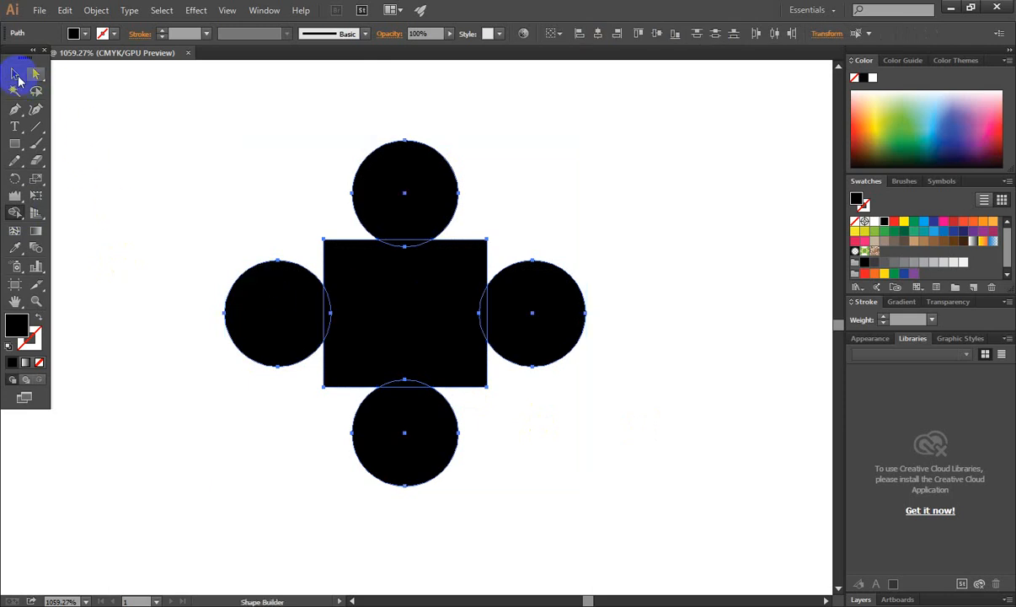
{"action": "left_click", "coordinate": [16, 75]}
{"action": "left_click_drag", "start_coordinate": [166, 166], "coordinate": [476, 412]}
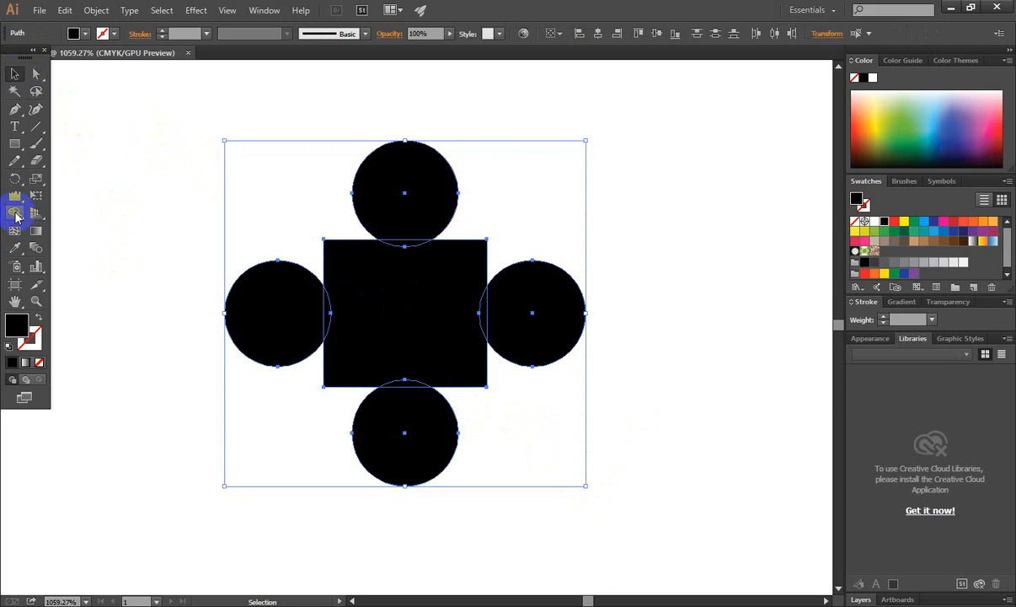
{"action": "left_click", "coordinate": [15, 213]}
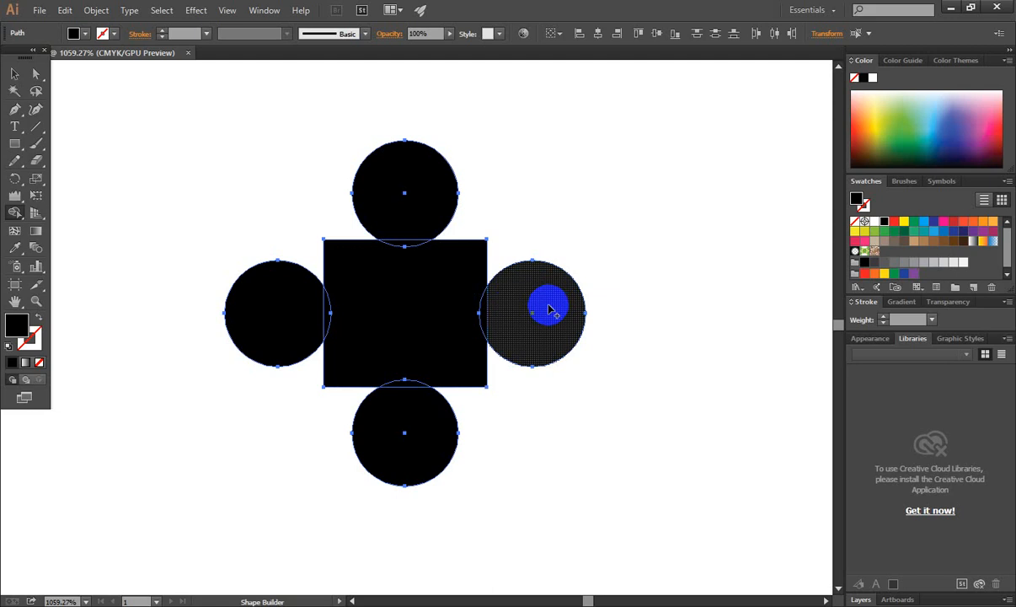
{"action": "left_click", "coordinate": [14, 73]}
{"action": "left_click", "coordinate": [476, 198]}
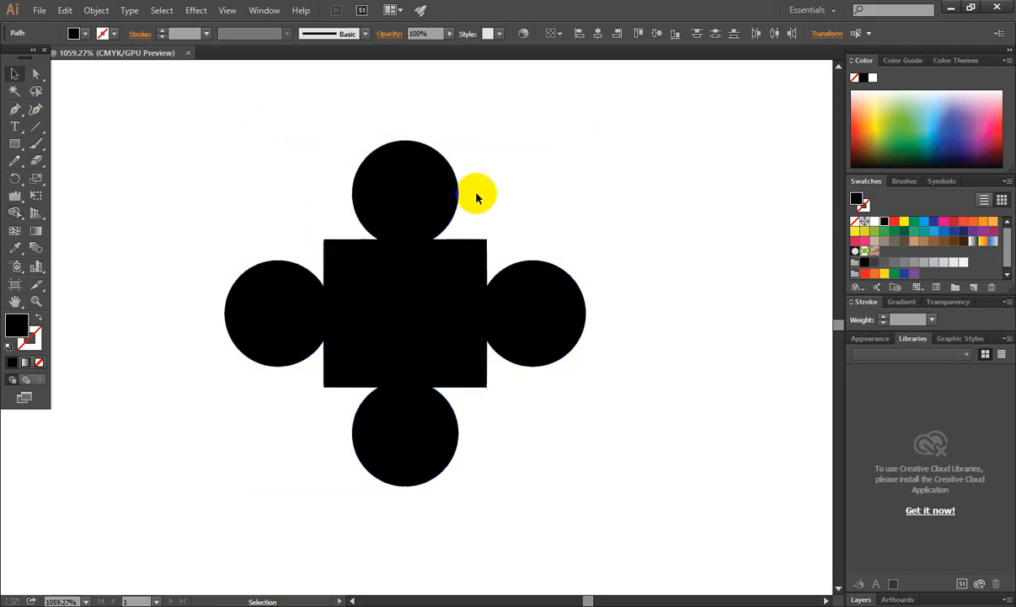
Step: Fill each of the four circles around the black rectangle with red
{"action": "left_click", "coordinate": [458, 193]}
{"action": "left_click", "coordinate": [894, 221]}
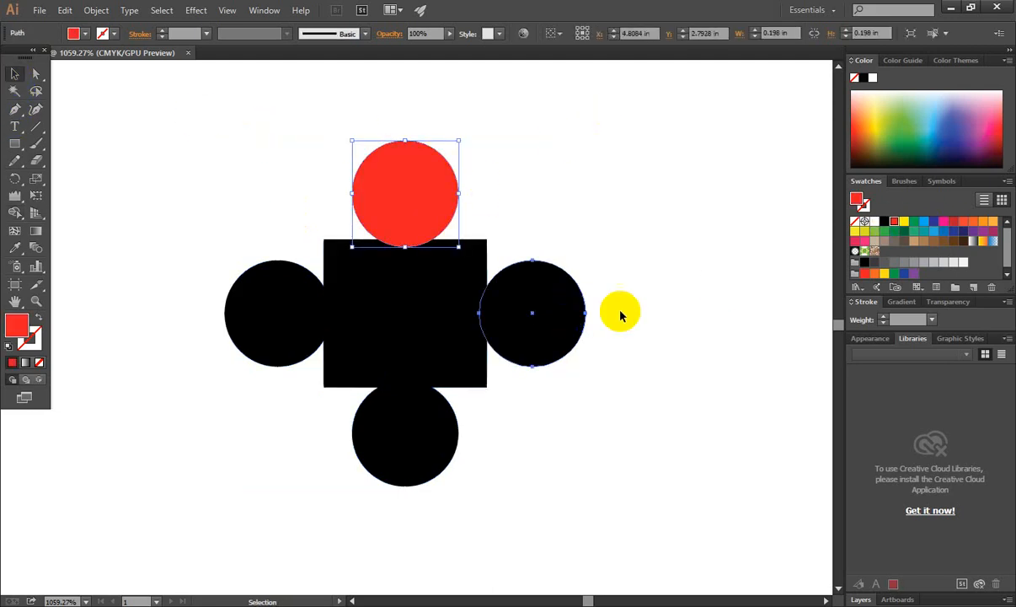
{"action": "left_click", "coordinate": [560, 316]}
{"action": "left_click", "coordinate": [894, 221]}
{"action": "left_click", "coordinate": [410, 430]}
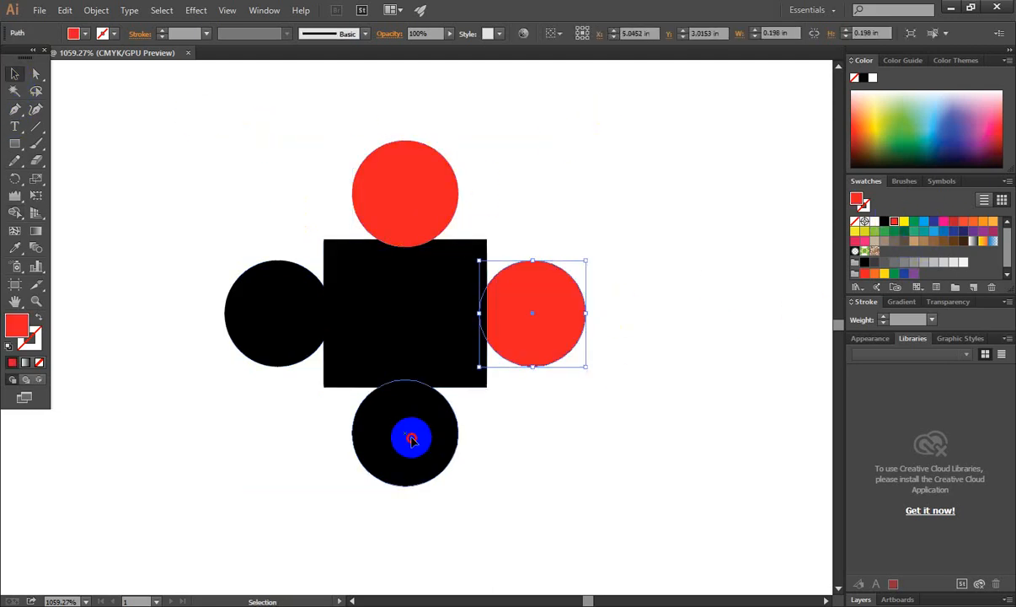
{"action": "left_click", "coordinate": [891, 223]}
{"action": "left_click", "coordinate": [302, 320]}
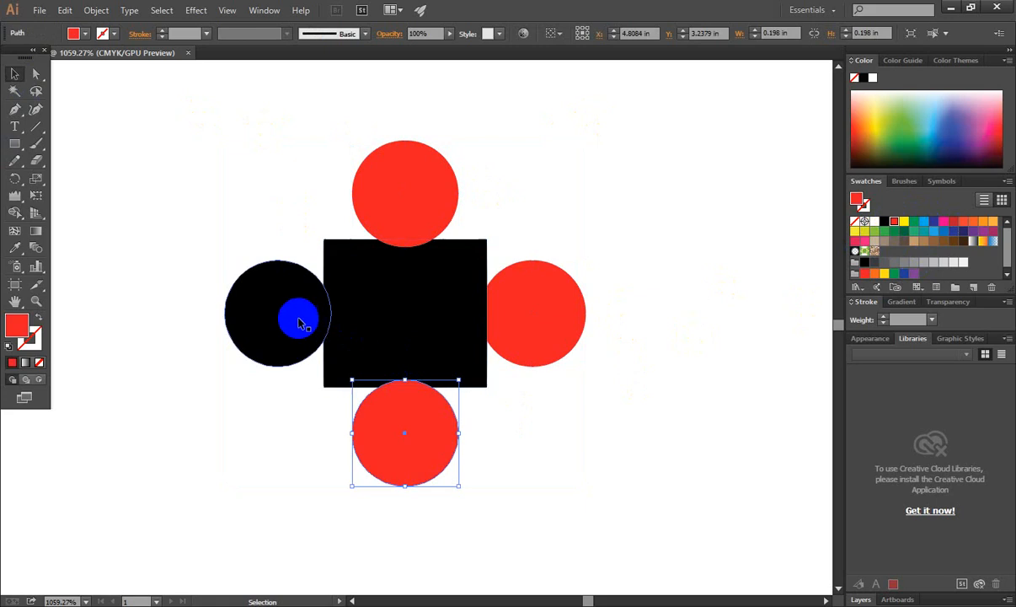
{"action": "left_click", "coordinate": [898, 221]}
{"action": "left_click", "coordinate": [642, 336]}
{"action": "mouse_move", "coordinate": [188, 157]}
{"action": "left_mouse_down"}
{"action": "mouse_move", "coordinate": [600, 458]}
{"action": "mouse_move", "coordinate": [650, 460]}
{"action": "left_mouse_up"}
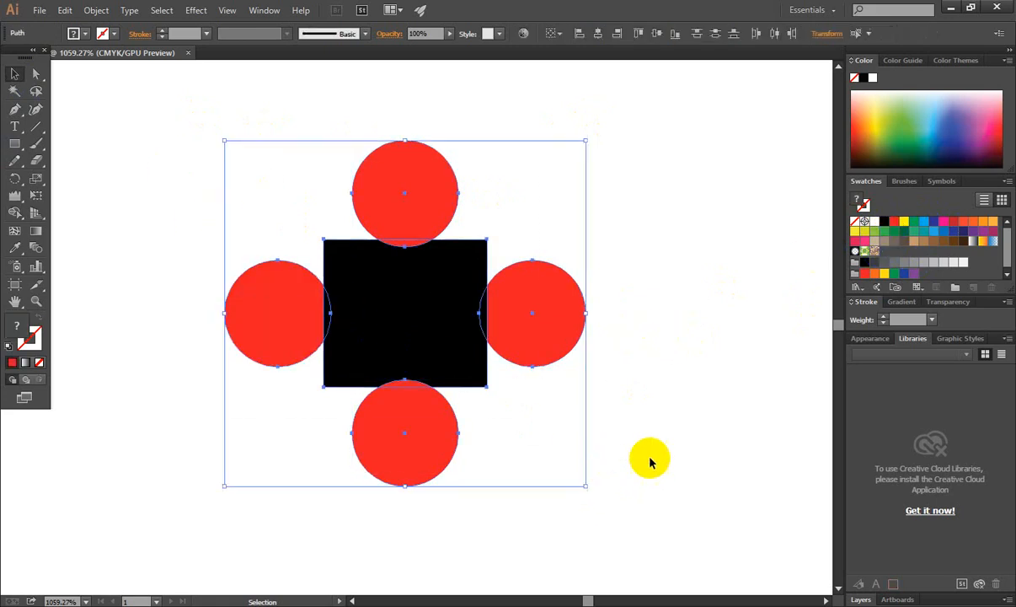
{"action": "left_click", "coordinate": [524, 373]}
{"action": "left_click", "coordinate": [546, 330]}
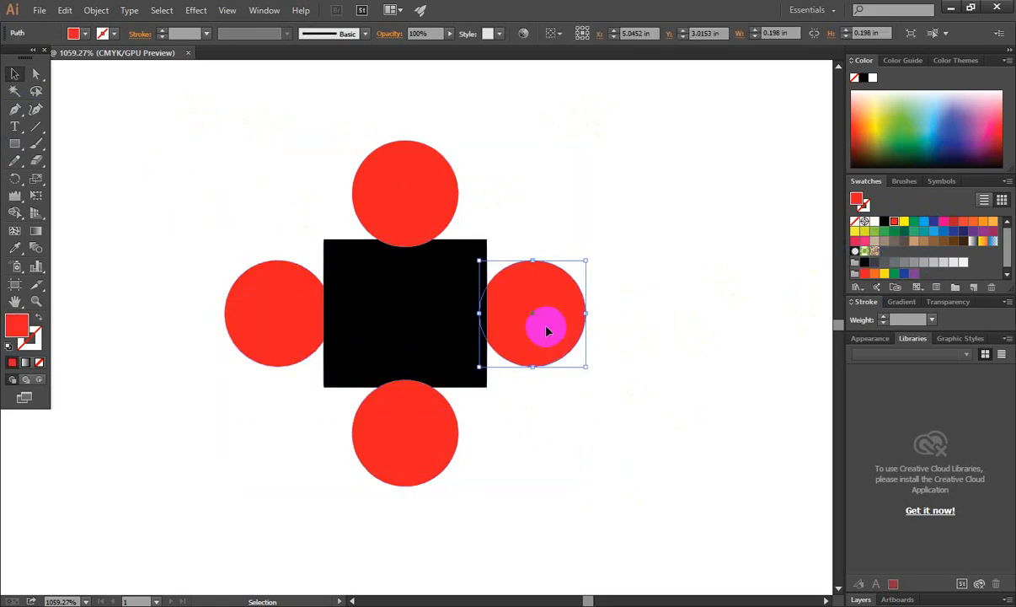
{"action": "left_click", "coordinate": [616, 415]}
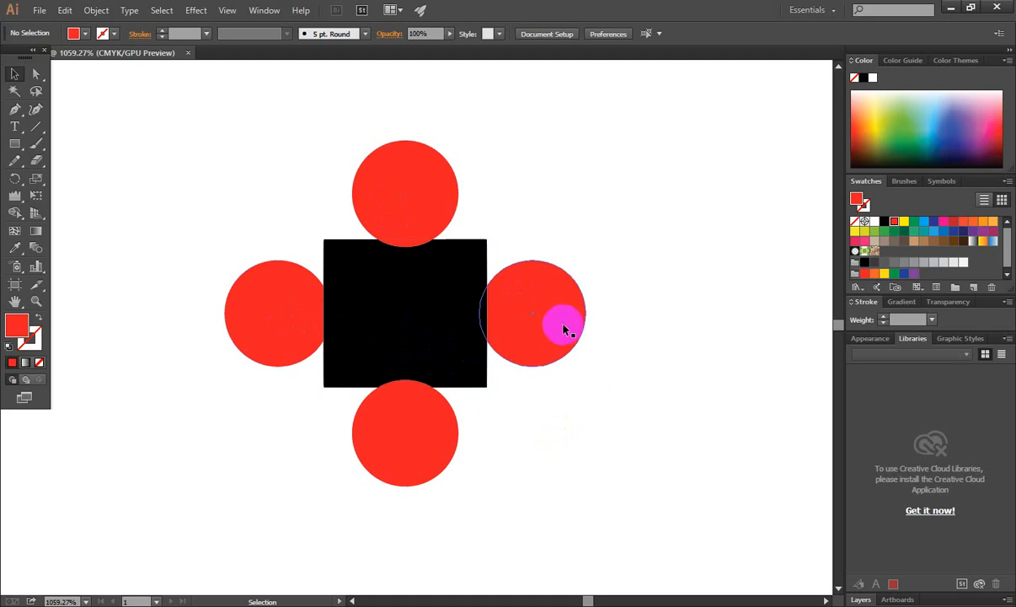
Step: Bring the red circles on the rectangle's right and left sides to the front
{"action": "left_click", "coordinate": [527, 321]}
{"action": "right_click", "coordinate": [509, 306]}
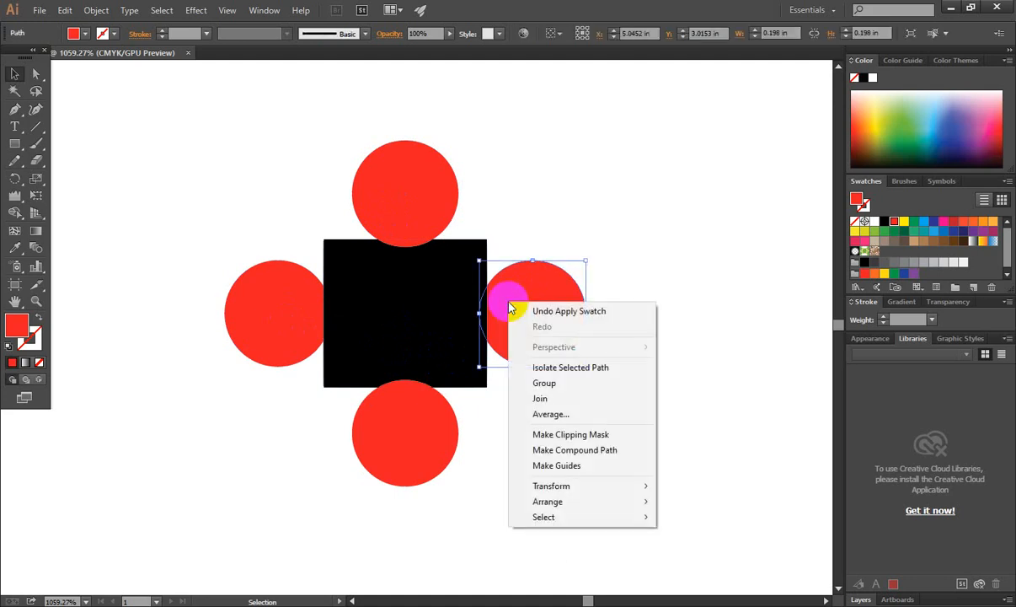
{"action": "mouse_move", "coordinate": [562, 490]}
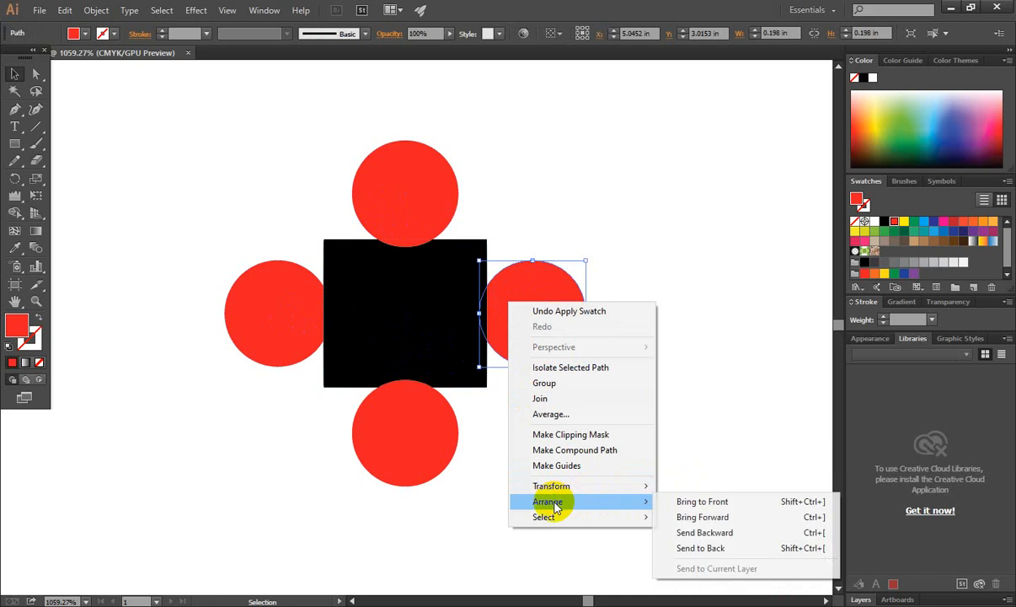
{"action": "left_click", "coordinate": [691, 502]}
{"action": "right_click", "coordinate": [249, 321]}
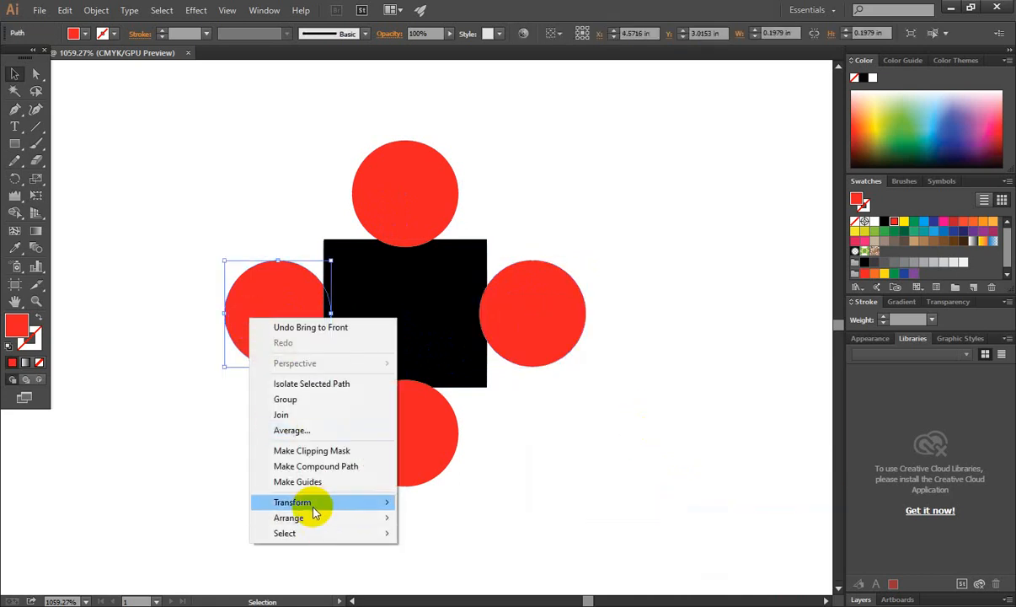
{"action": "mouse_move", "coordinate": [325, 524]}
{"action": "left_click", "coordinate": [461, 521]}
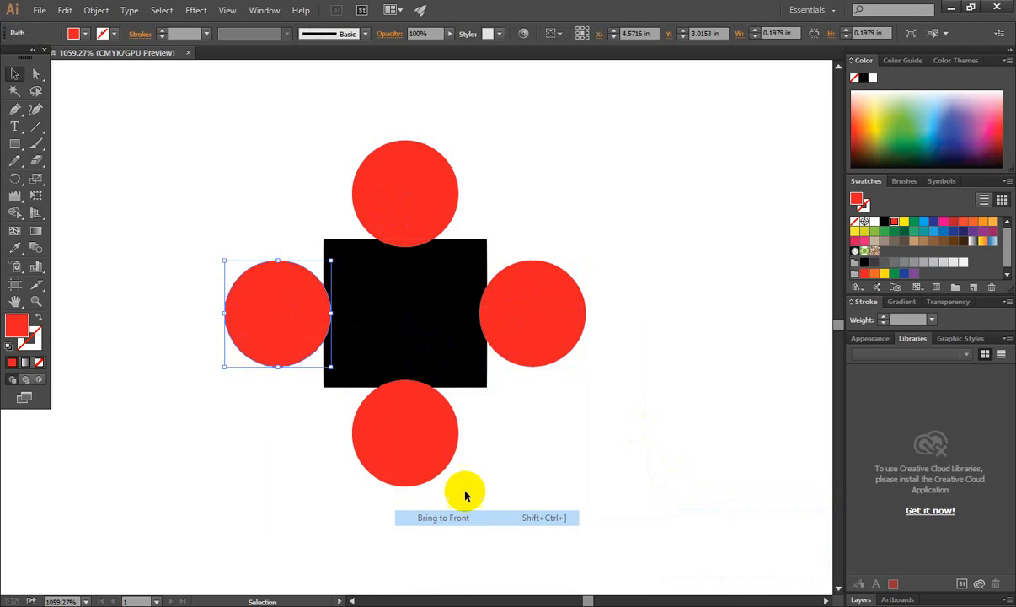
{"action": "left_click", "coordinate": [465, 492]}
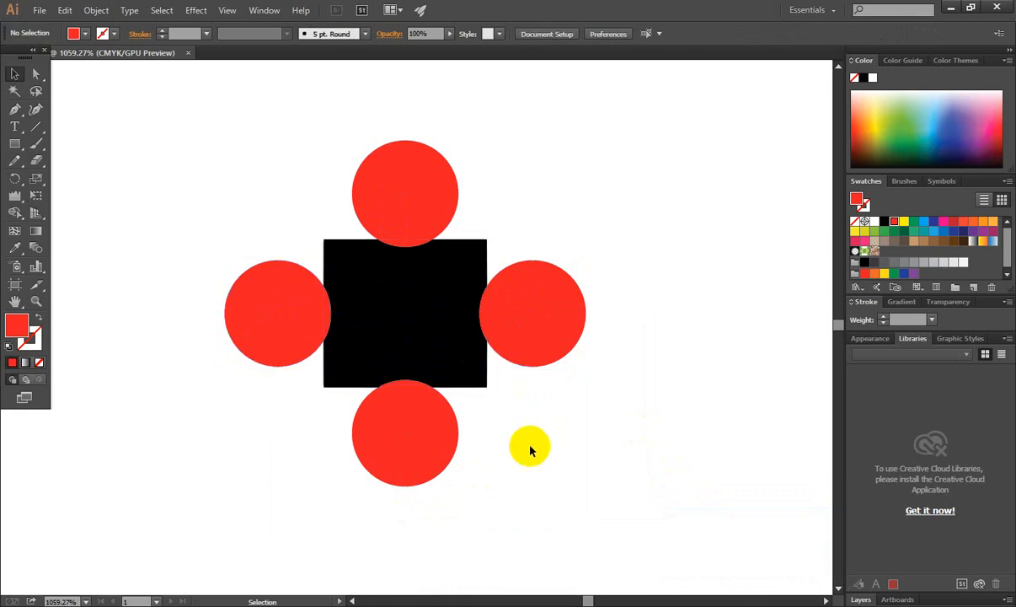
Step: Select all the shapes and remove the parts of the four red circles outside the rectangle with the Shape Builder tool
{"action": "left_click_drag", "start_coordinate": [245, 145], "coordinate": [624, 506]}
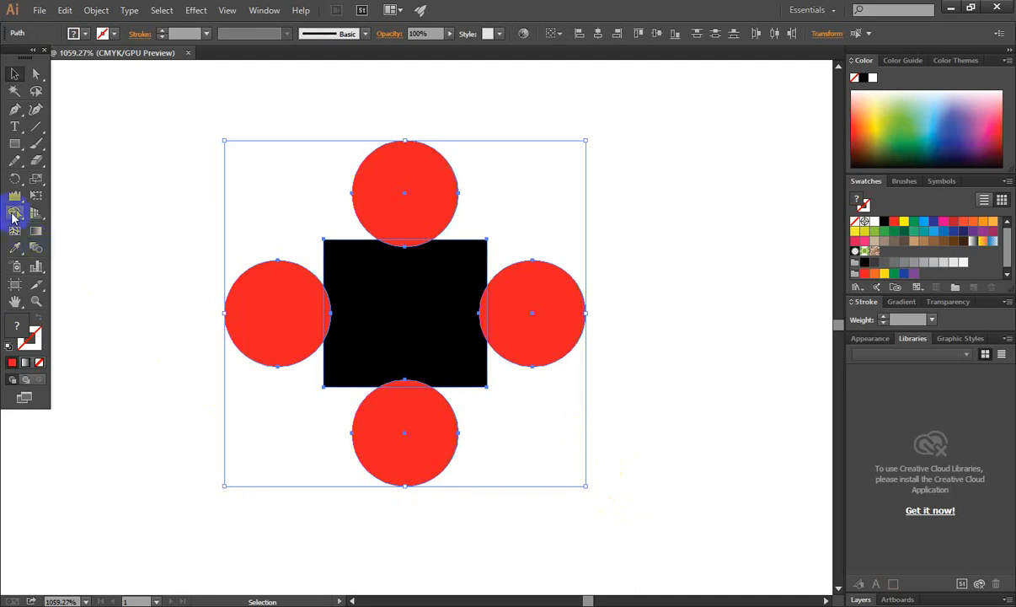
{"action": "left_click", "coordinate": [14, 216]}
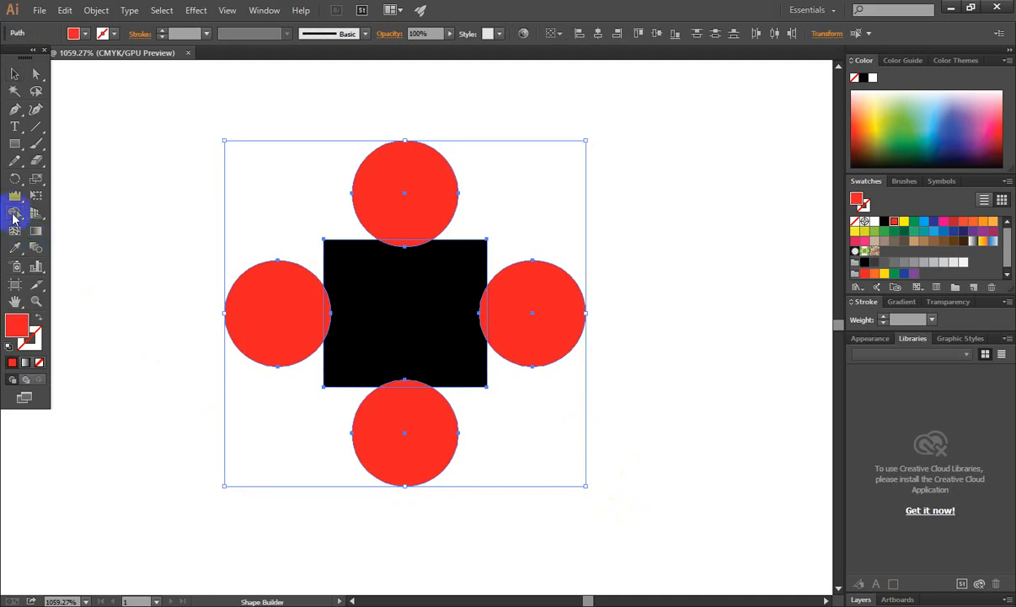
{"action": "left_click", "coordinate": [276, 313], "text": "alt"}
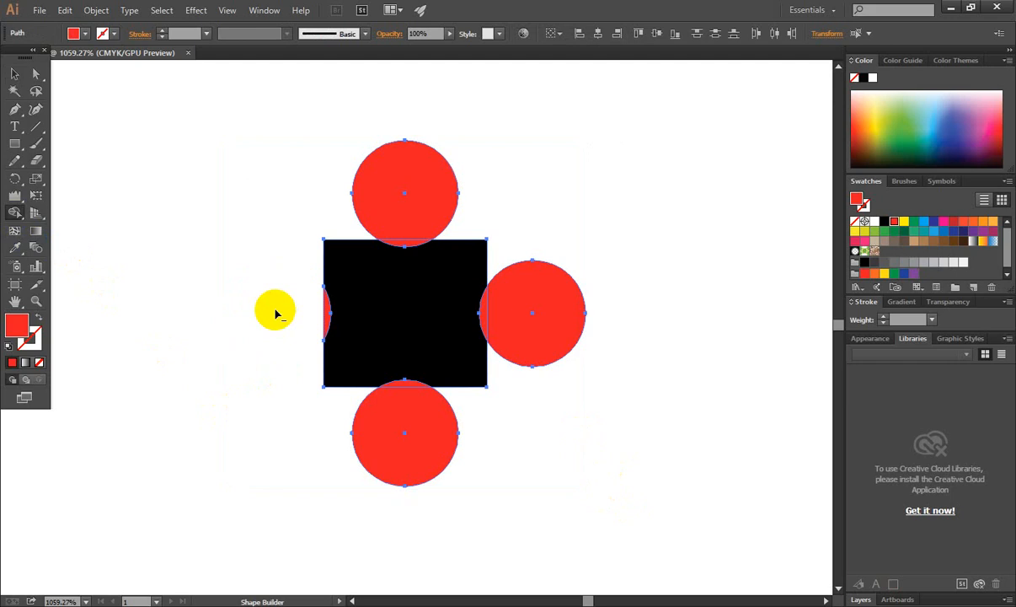
{"action": "left_click", "coordinate": [404, 191], "text": "alt"}
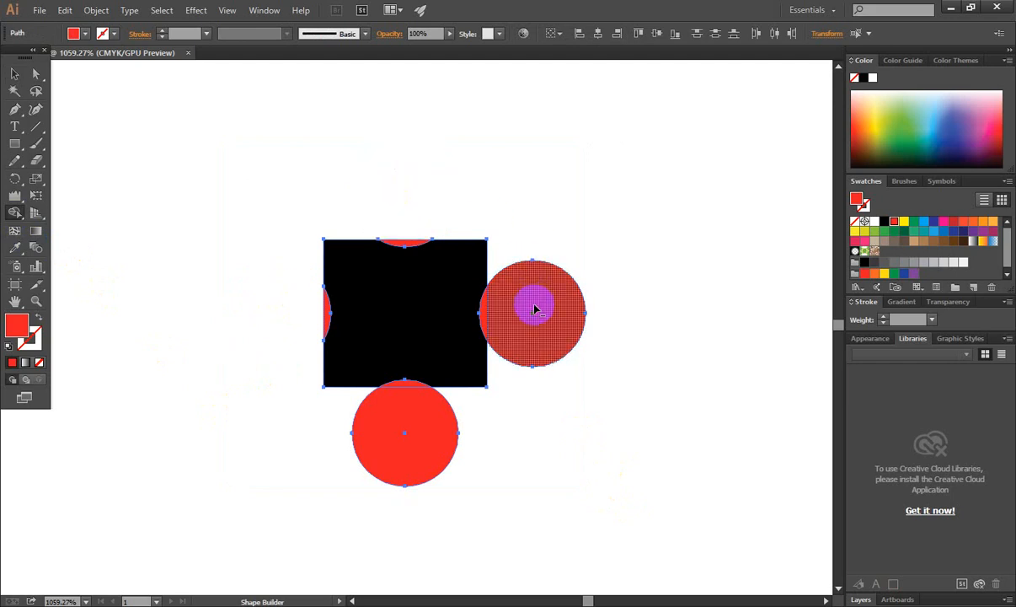
{"action": "left_click", "coordinate": [529, 305], "text": "alt"}
{"action": "left_click", "coordinate": [371, 404], "text": "alt"}
{"action": "left_click", "coordinate": [14, 74]}
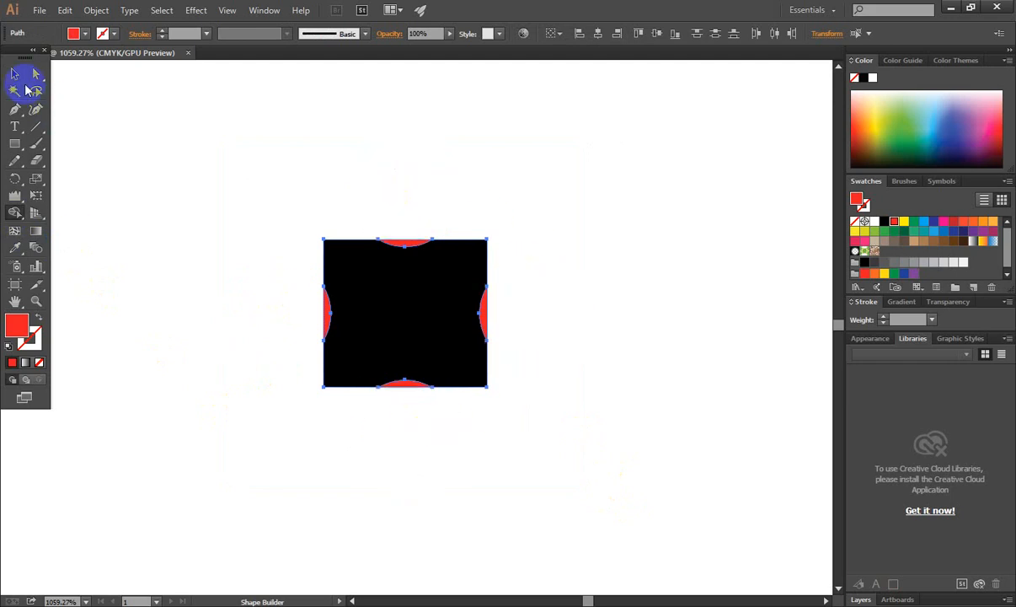
{"action": "left_click", "coordinate": [150, 287]}
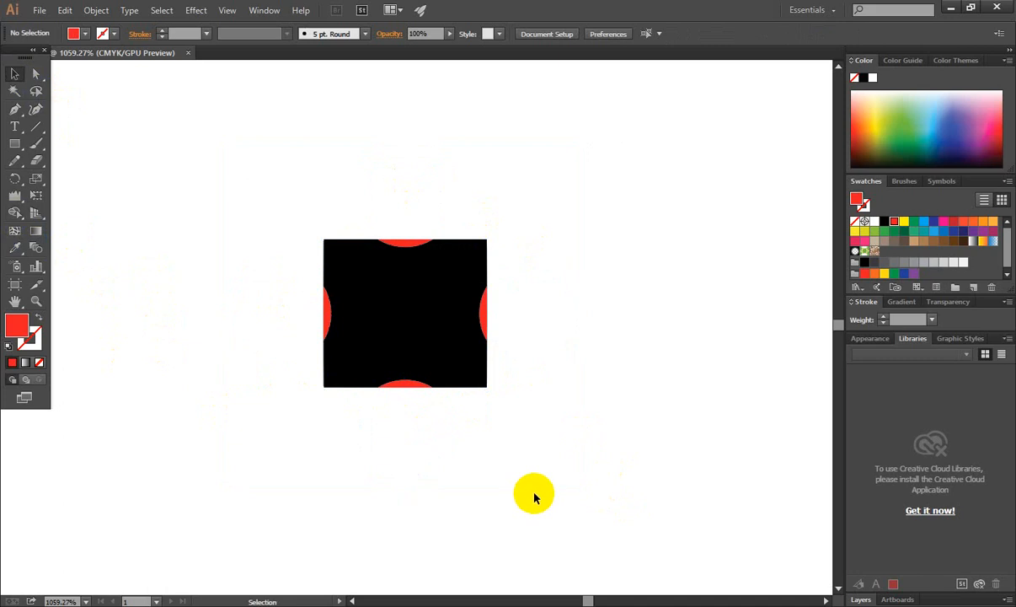
Step: Delete the black rectangle together with the four red circle segments left inside it
{"action": "left_click", "coordinate": [344, 264]}
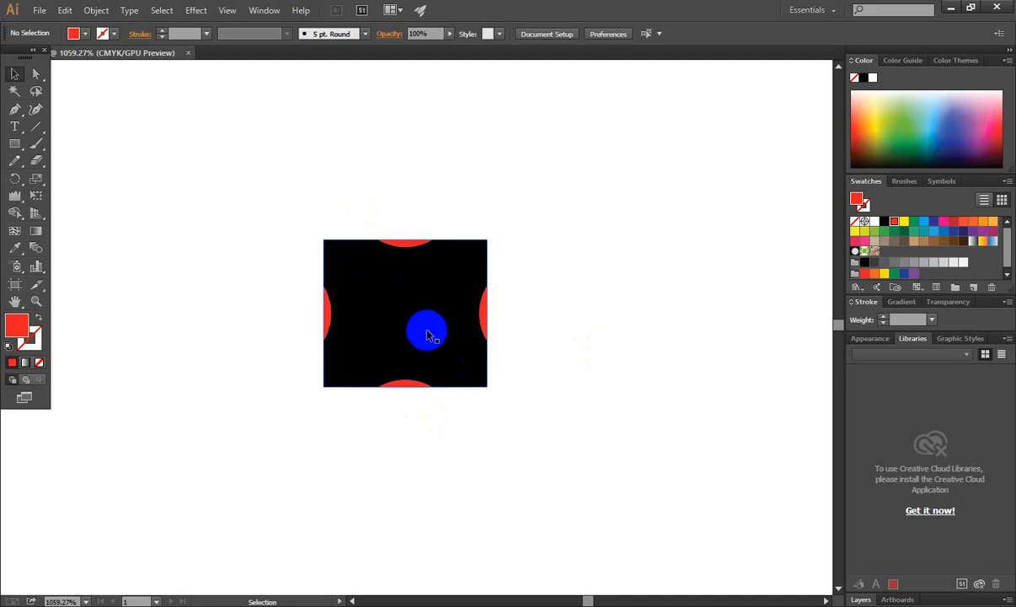
{"action": "left_click", "coordinate": [24, 74]}
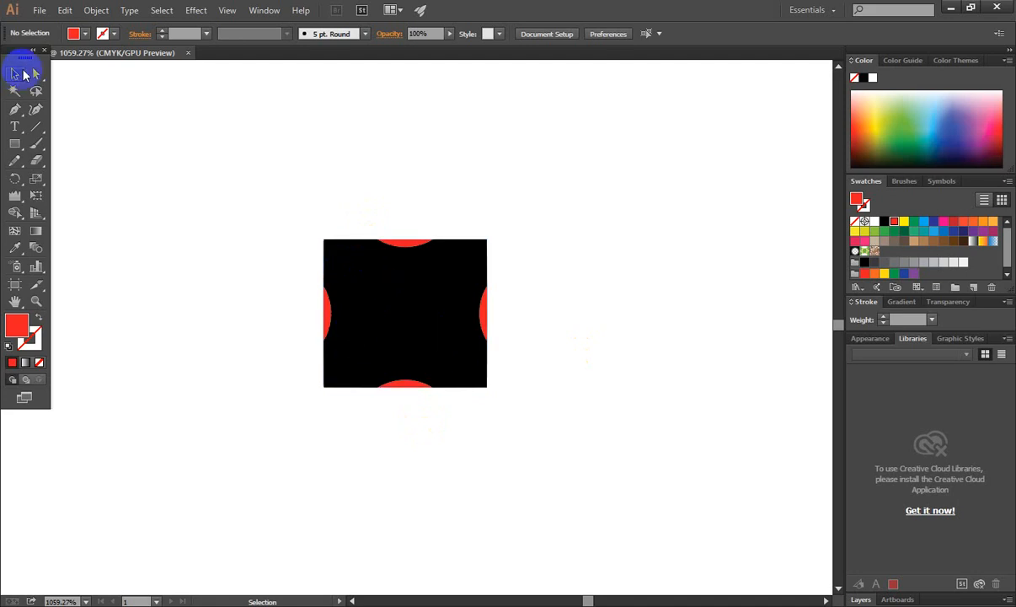
{"action": "left_click_drag", "start_coordinate": [253, 157], "coordinate": [533, 396]}
{"action": "key", "text": "Delete"}
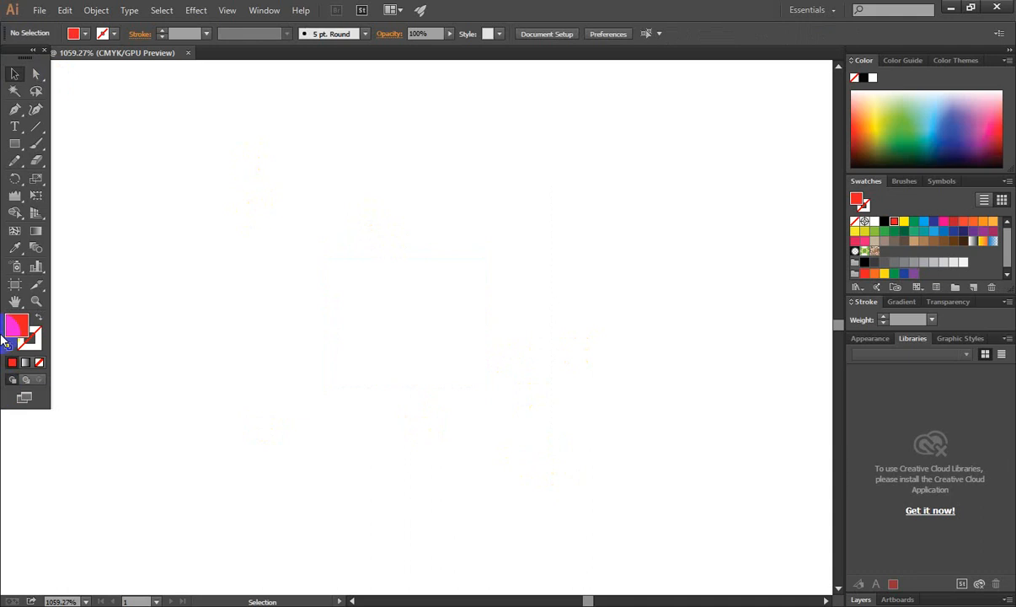
Step: Draw a red rectangle about 0.198 by 0.211 in and place two copies of it in a row beside it
{"action": "left_click", "coordinate": [14, 214]}
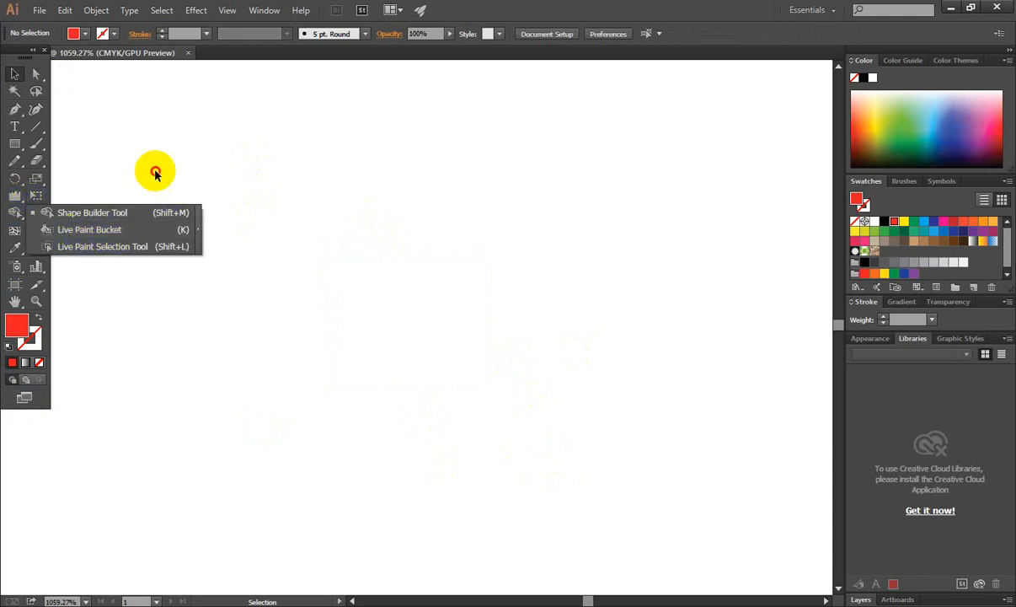
{"action": "left_click", "coordinate": [14, 143]}
{"action": "left_click_drag", "start_coordinate": [188, 185], "coordinate": [294, 298]}
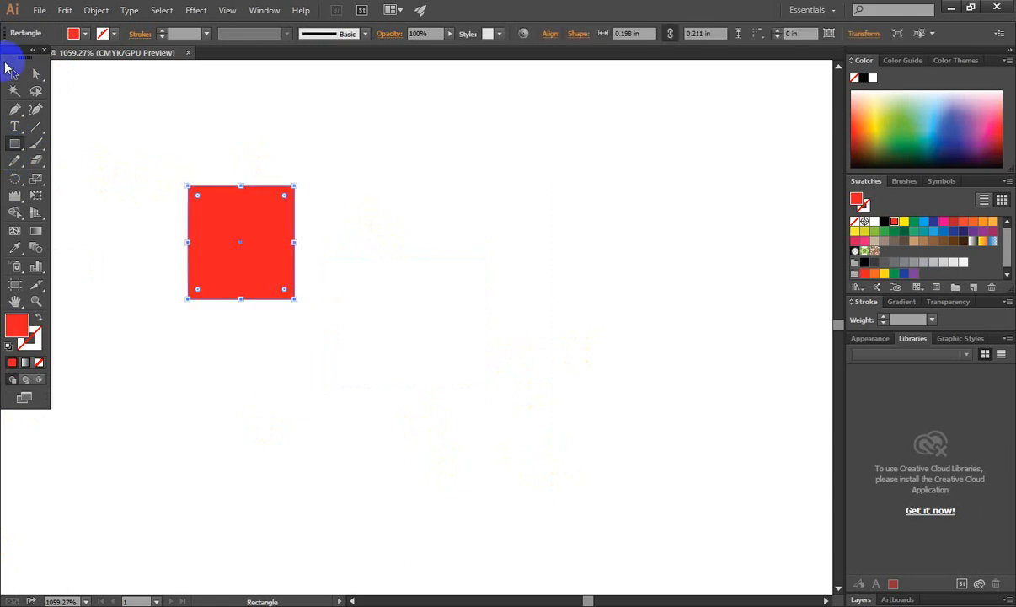
{"action": "left_click", "coordinate": [14, 74]}
{"action": "left_click", "coordinate": [283, 263]}
{"action": "left_click_drag", "start_coordinate": [248, 271], "coordinate": [552, 277]}
{"action": "left_click_drag", "start_coordinate": [340, 222], "coordinate": [358, 226]}
Step: Recolor the rightmost rectangle yellow and the leftmost one black, keeping the middle one red
{"action": "left_click", "coordinate": [594, 233]}
{"action": "left_click", "coordinate": [906, 223]}
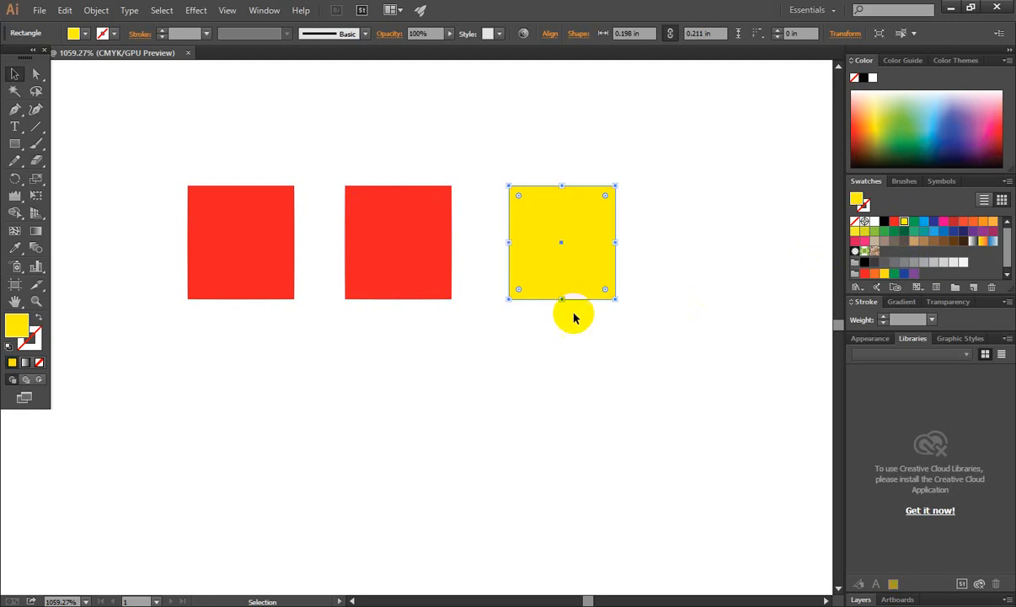
{"action": "left_click", "coordinate": [267, 252]}
{"action": "left_click", "coordinate": [884, 224]}
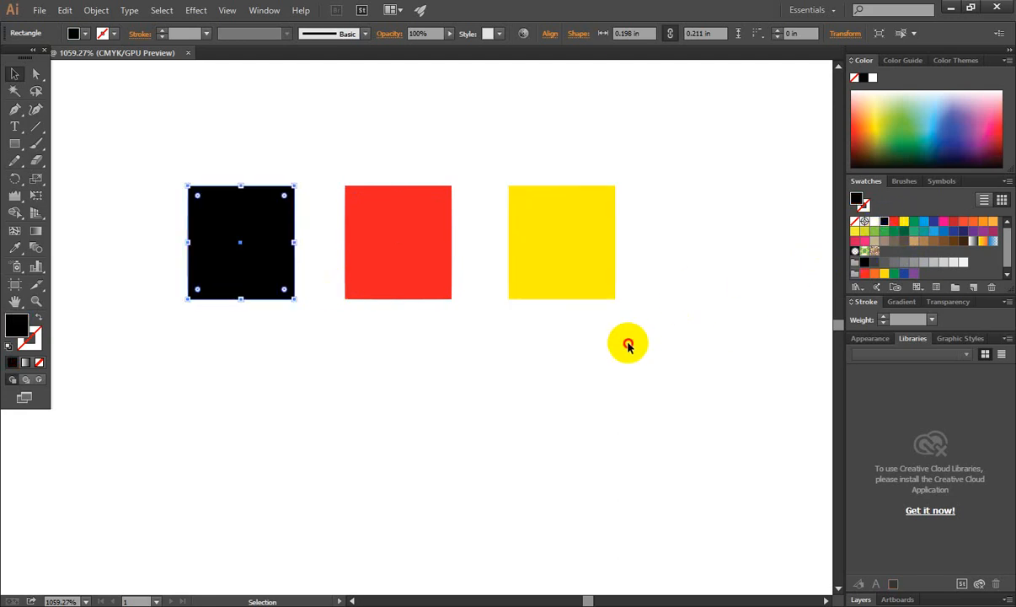
{"action": "left_click_drag", "start_coordinate": [256, 180], "coordinate": [574, 386]}
{"action": "key", "text": "ctrl+h"}
{"action": "left_click", "coordinate": [271, 350]}
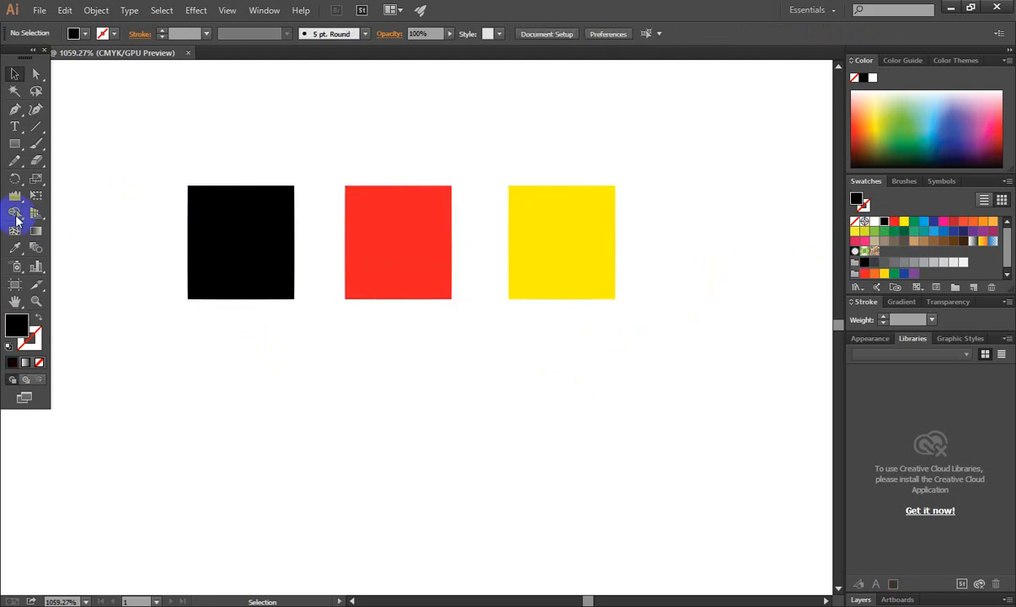
Step: Try the Live Paint Bucket on the unselected red rectangle and dismiss its tip with Don't Show Again enabled
{"action": "left_click_drag", "start_coordinate": [12, 214], "coordinate": [91, 234]}
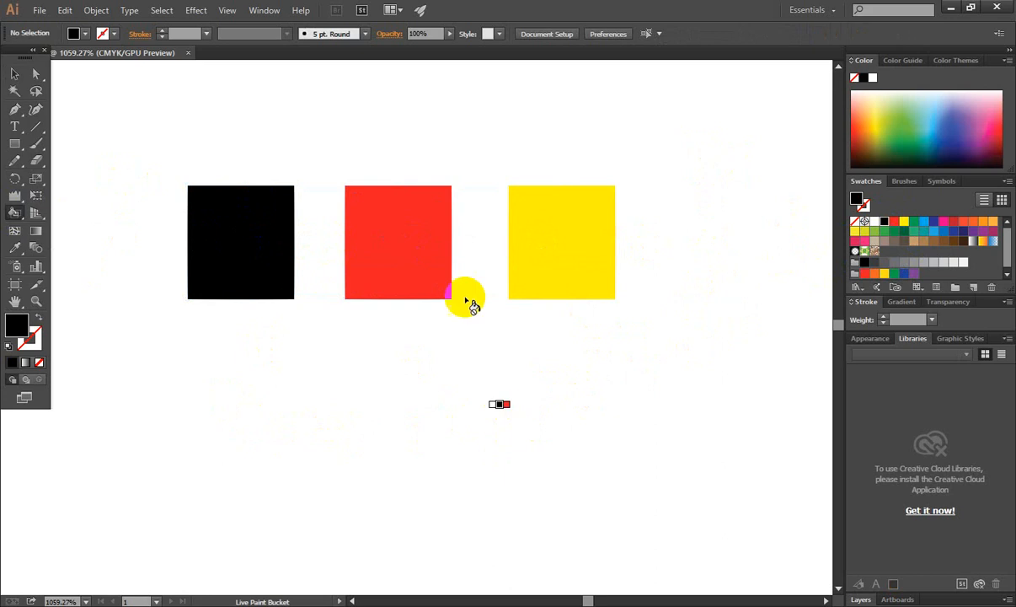
{"action": "left_click", "coordinate": [402, 238]}
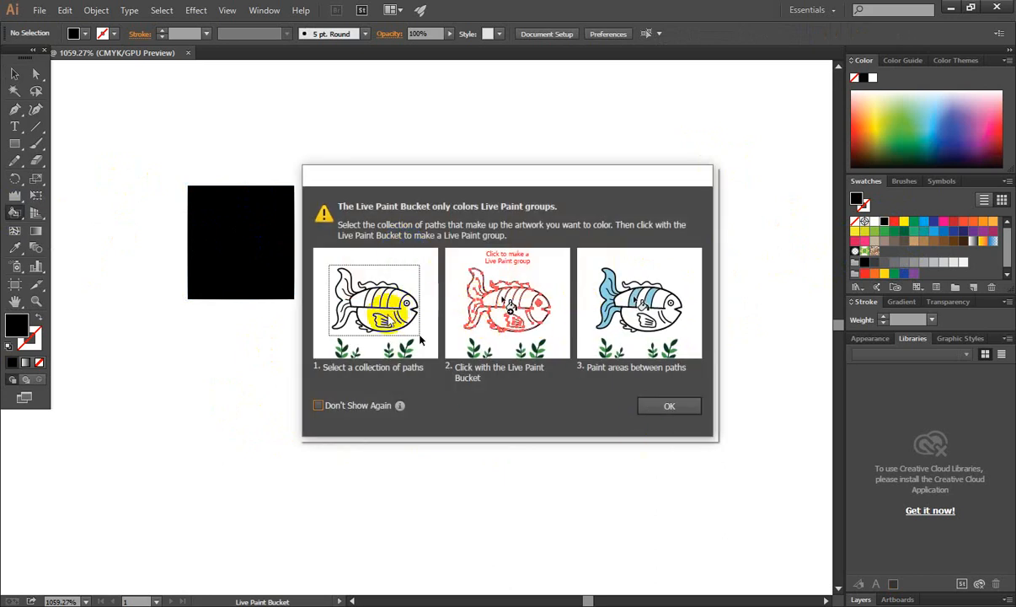
{"action": "left_click", "coordinate": [320, 407]}
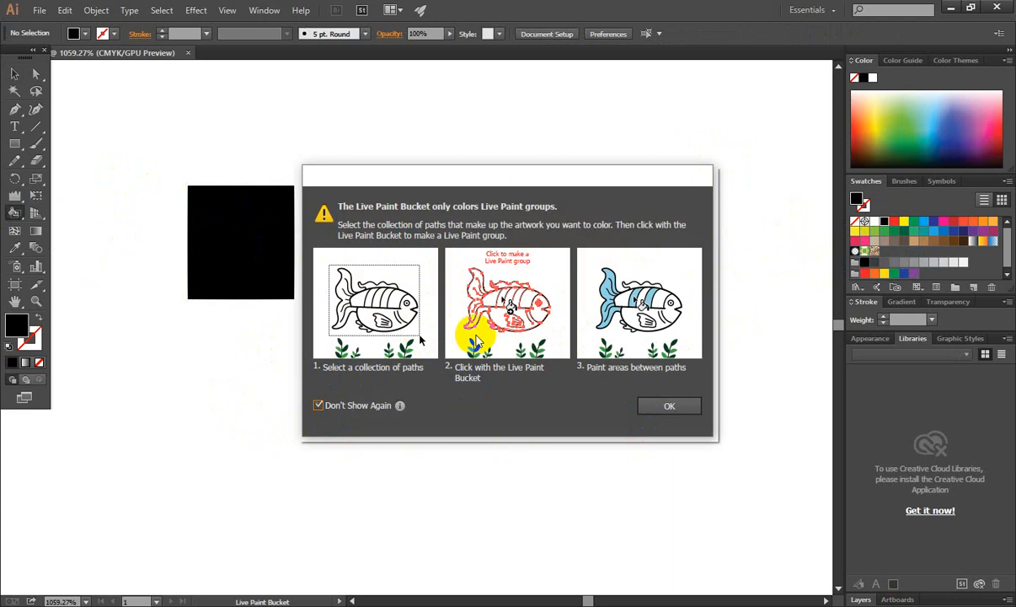
{"action": "left_click", "coordinate": [666, 408]}
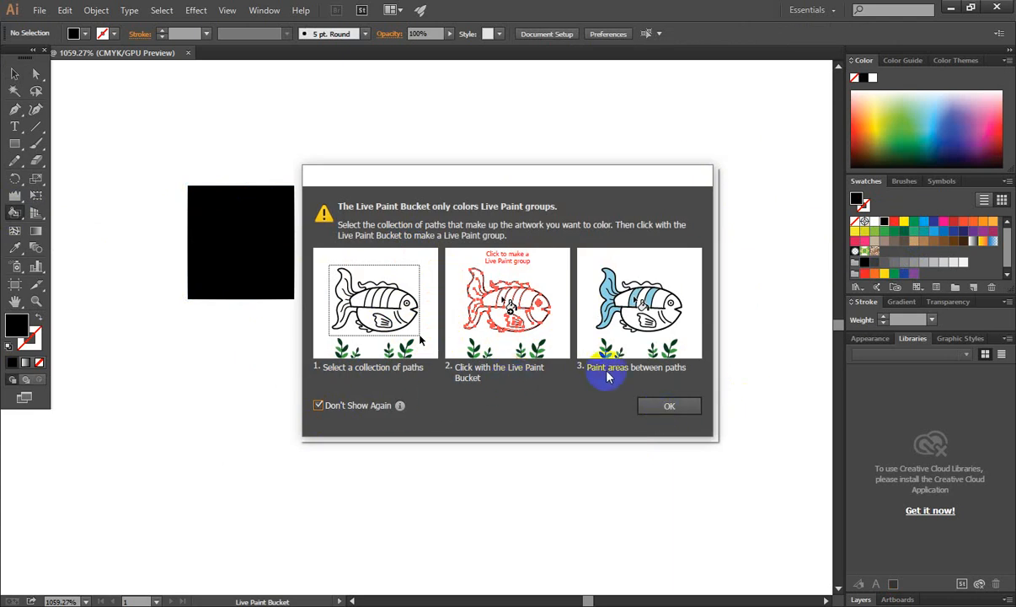
{"action": "left_click", "coordinate": [692, 452]}
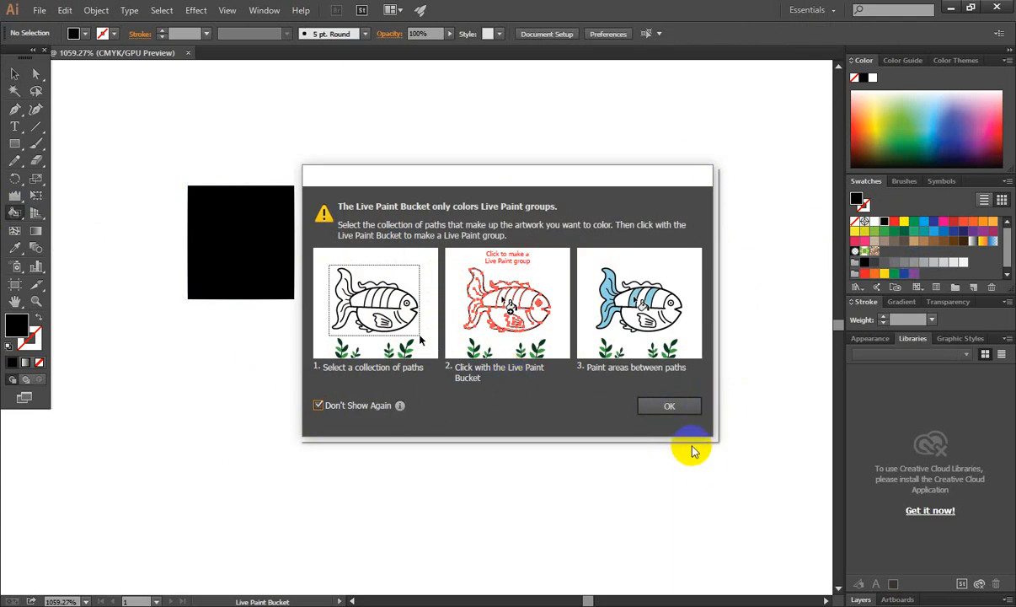
{"action": "left_click", "coordinate": [672, 408]}
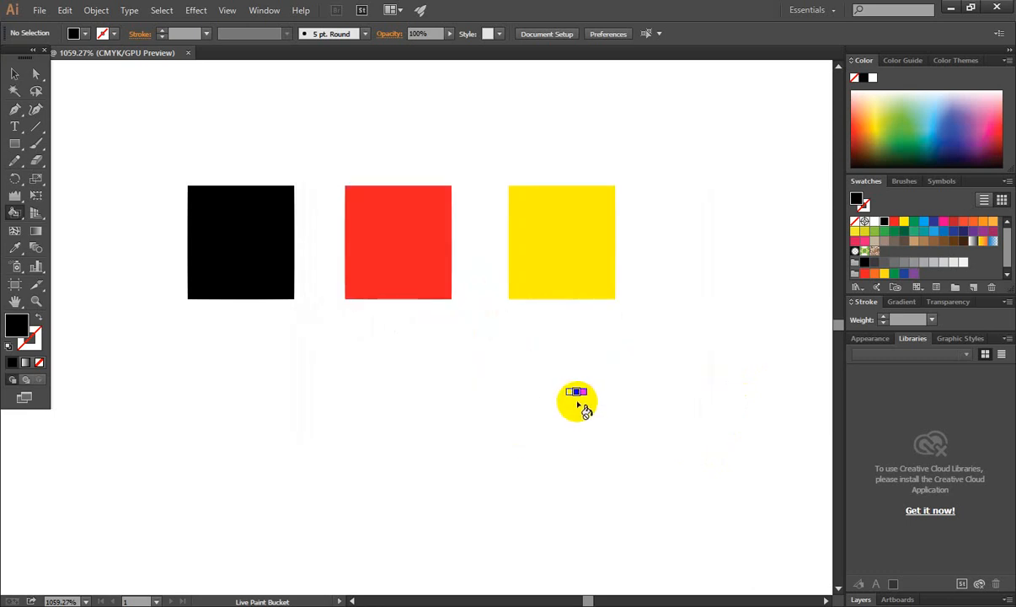
Step: Make a Live Paint group from the three rectangles and paint the yellow one green with the Live Paint Bucket
{"action": "left_click", "coordinate": [10, 76]}
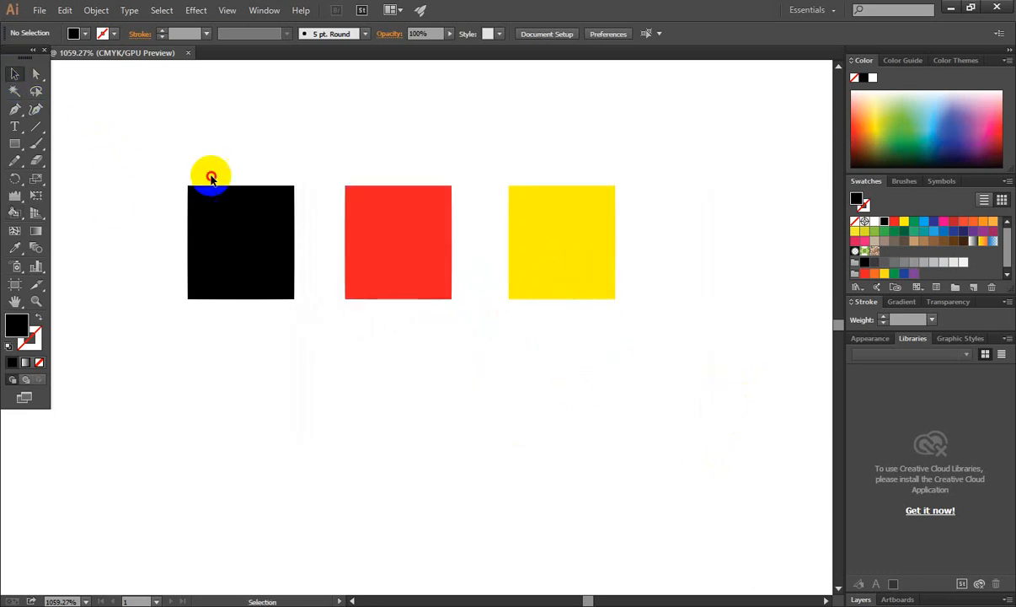
{"action": "left_click_drag", "start_coordinate": [109, 134], "coordinate": [679, 345]}
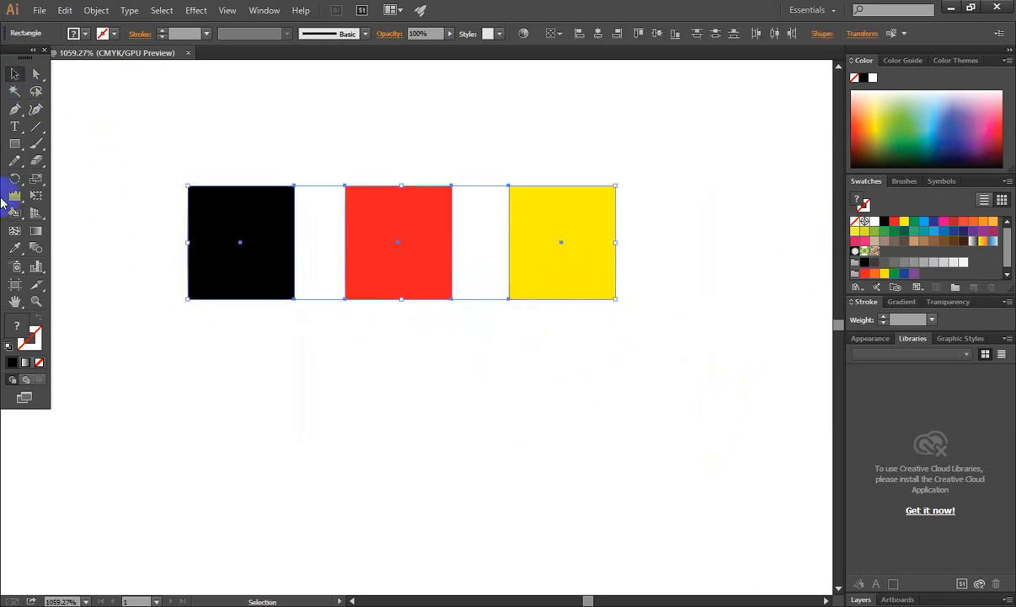
{"action": "left_click", "coordinate": [11, 214]}
{"action": "left_click", "coordinate": [446, 265]}
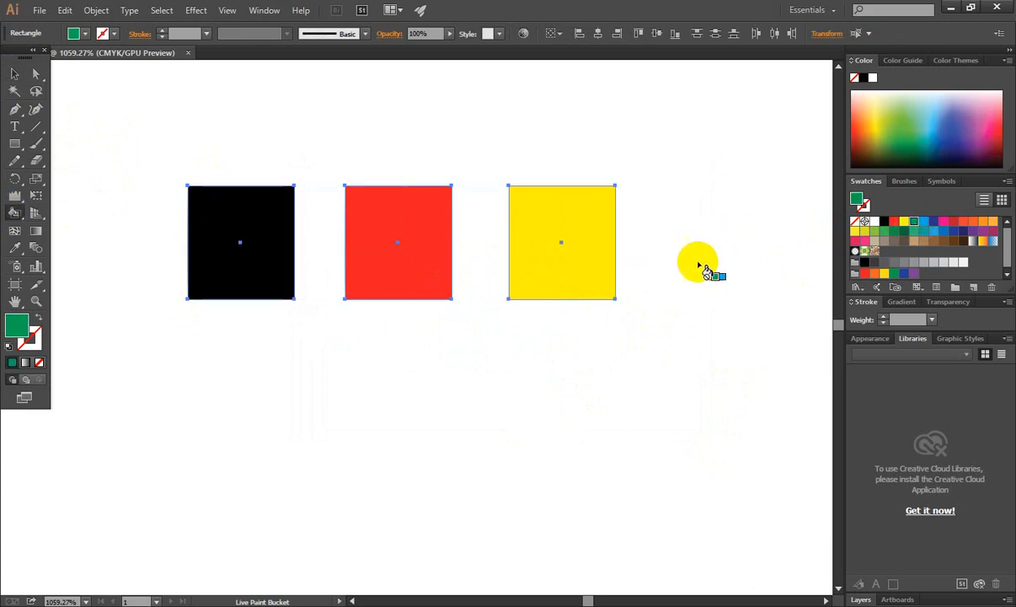
{"action": "left_click", "coordinate": [548, 228]}
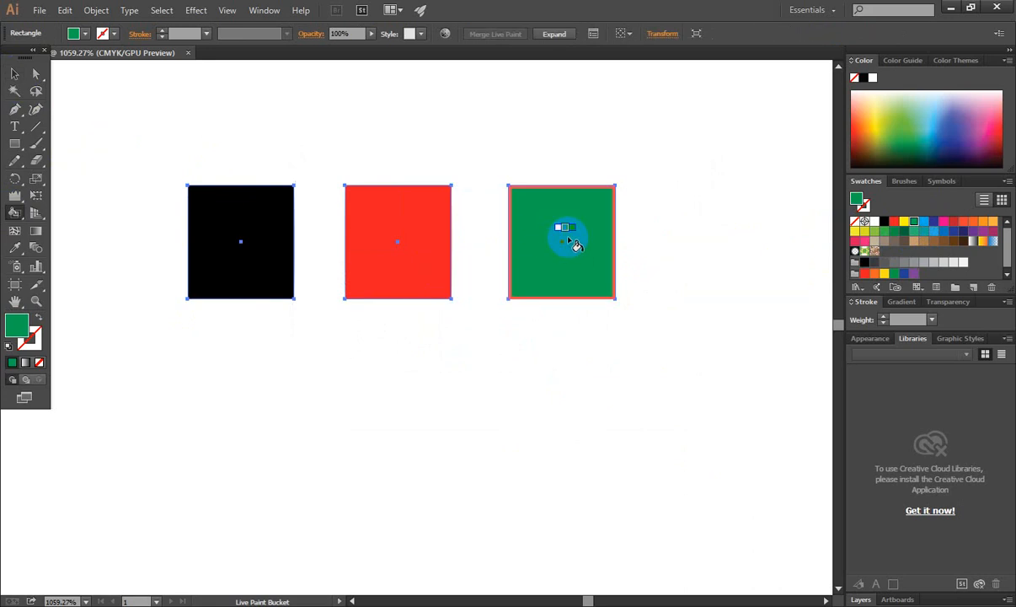
Step: Paint the group's middle rectangle CMYK Blue and the leftmost one pink with the Live Paint Bucket, and deselect
{"action": "left_click", "coordinate": [934, 223]}
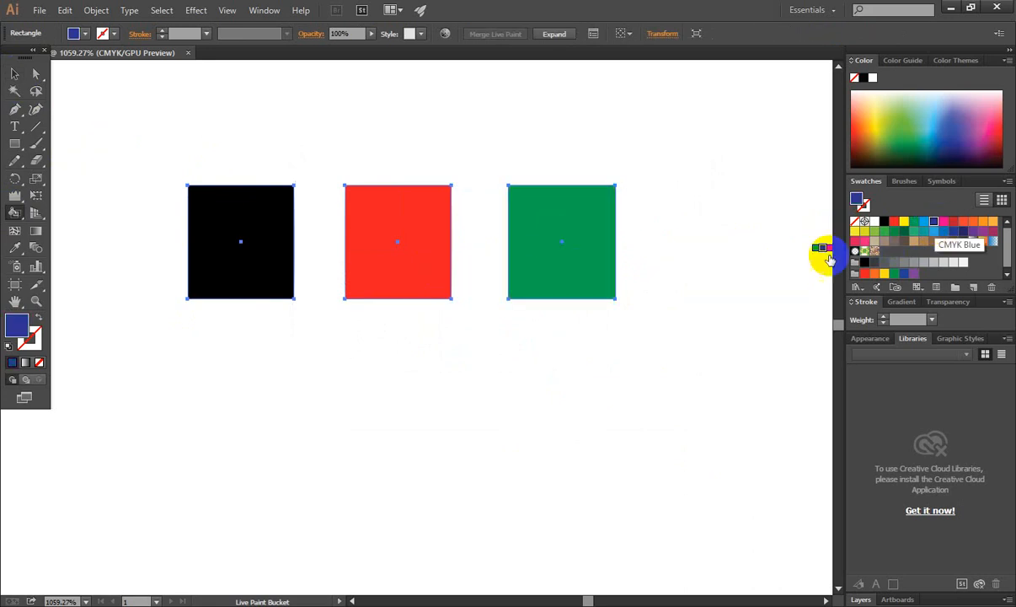
{"action": "left_click", "coordinate": [397, 235]}
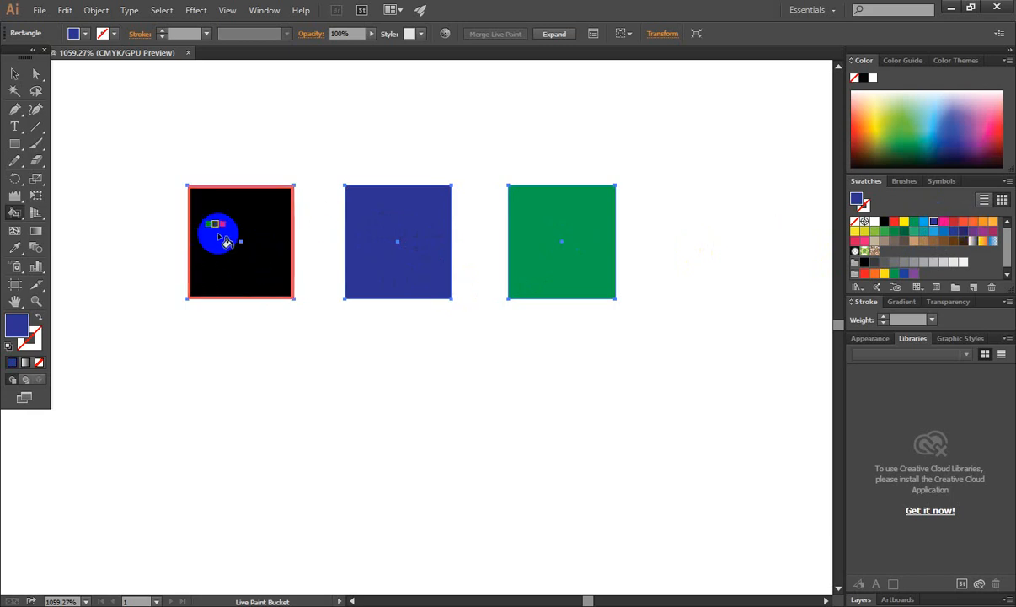
{"action": "left_click", "coordinate": [226, 241]}
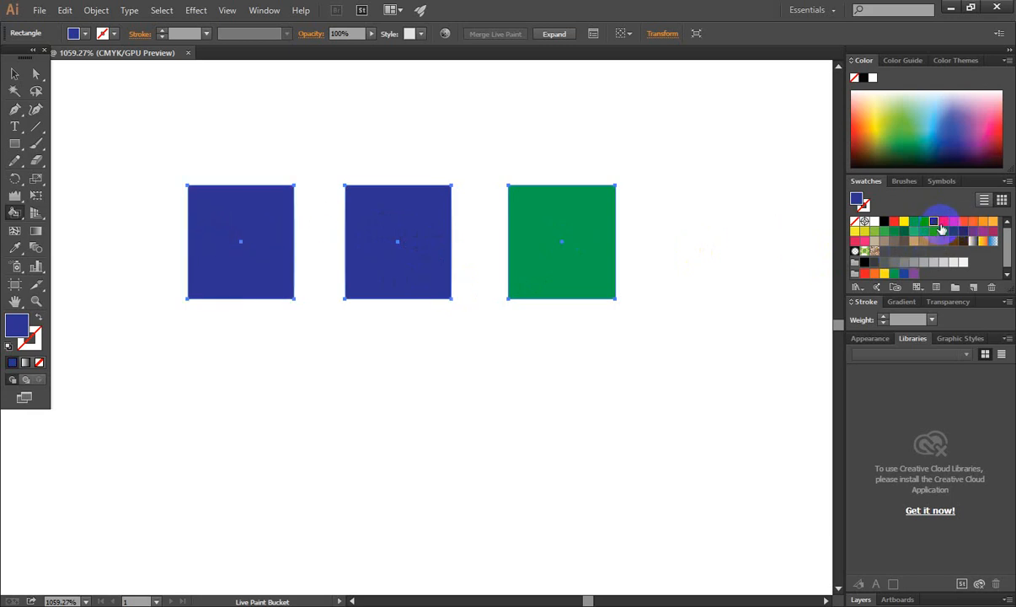
{"action": "left_click", "coordinate": [942, 222]}
{"action": "left_click", "coordinate": [254, 281]}
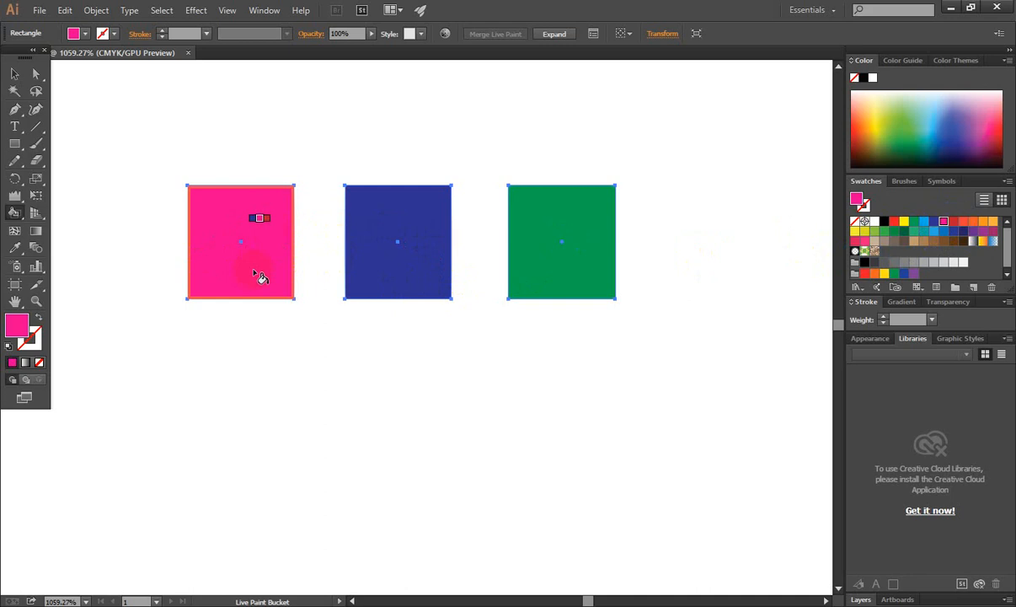
{"action": "left_click", "coordinate": [14, 74]}
{"action": "left_click", "coordinate": [343, 404]}
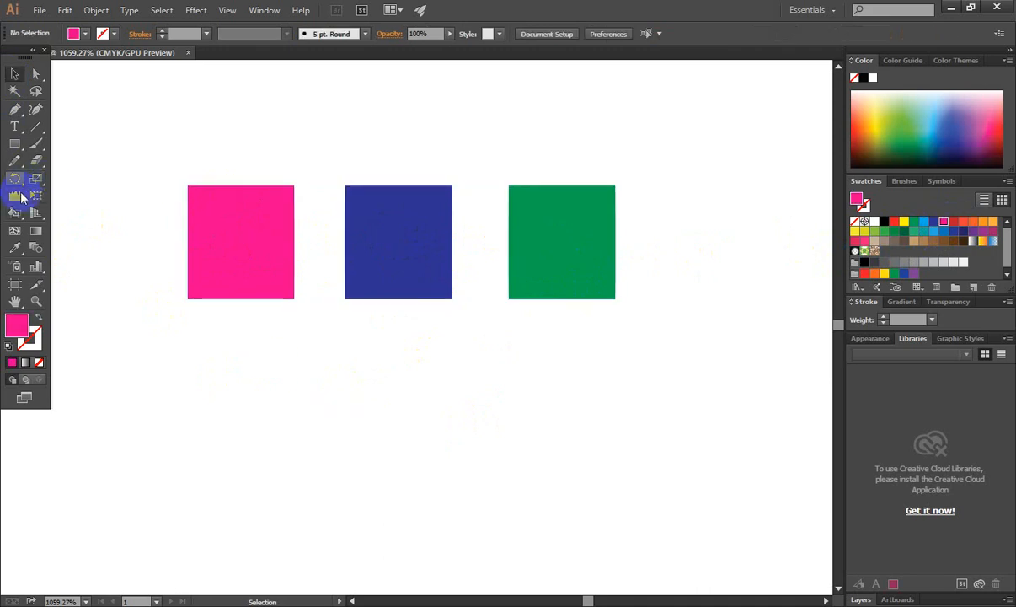
Step: Move the Live Paint group of three rectangles slightly down the artboard and select it
{"action": "left_click_drag", "start_coordinate": [14, 213], "coordinate": [91, 234]}
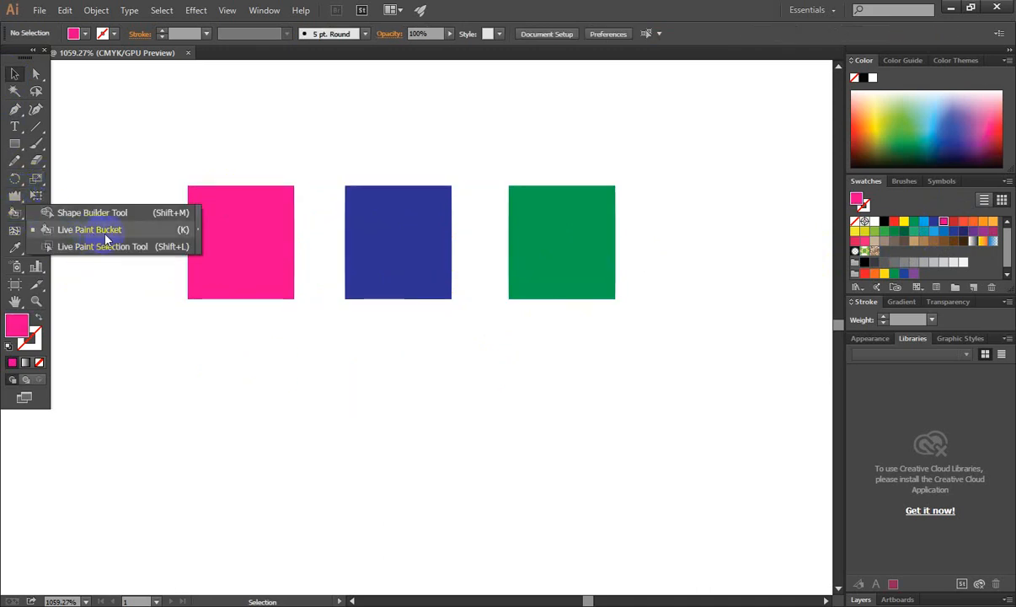
{"action": "left_click", "coordinate": [241, 275]}
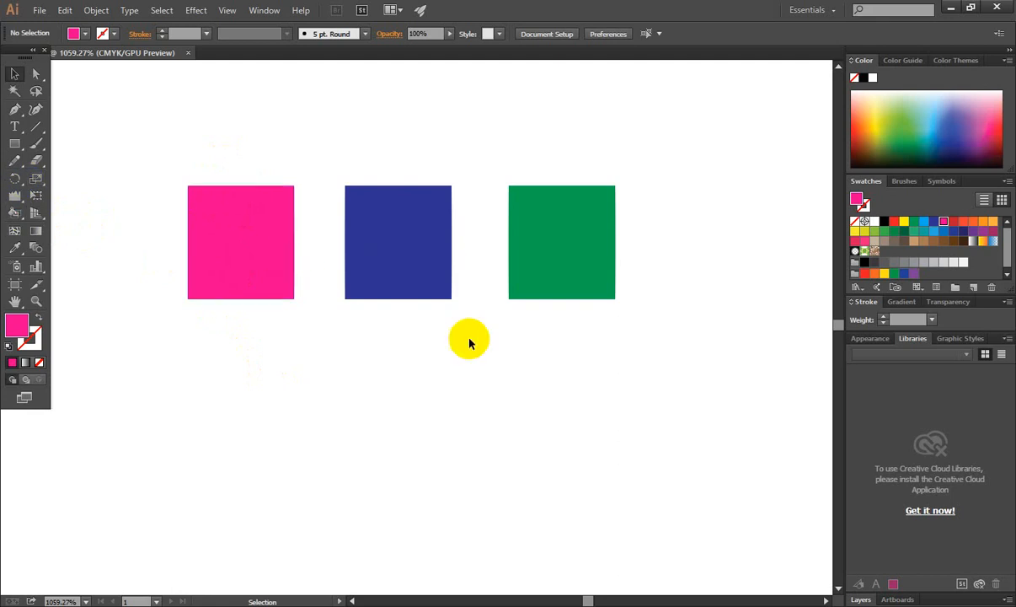
{"action": "key", "text": "ctrl+z"}
{"action": "left_click_drag", "start_coordinate": [151, 169], "coordinate": [697, 394]}
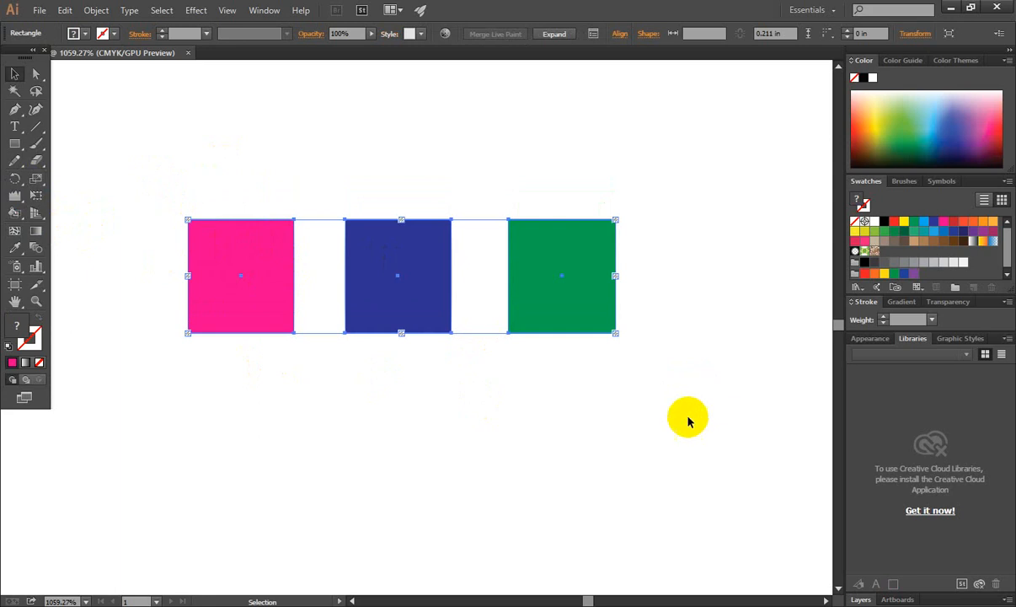
Step: Repaint the green rectangle orange-red and the blue rectangle light orange with the Live Paint Bucket, and deselect the group
{"action": "left_click", "coordinate": [25, 222]}
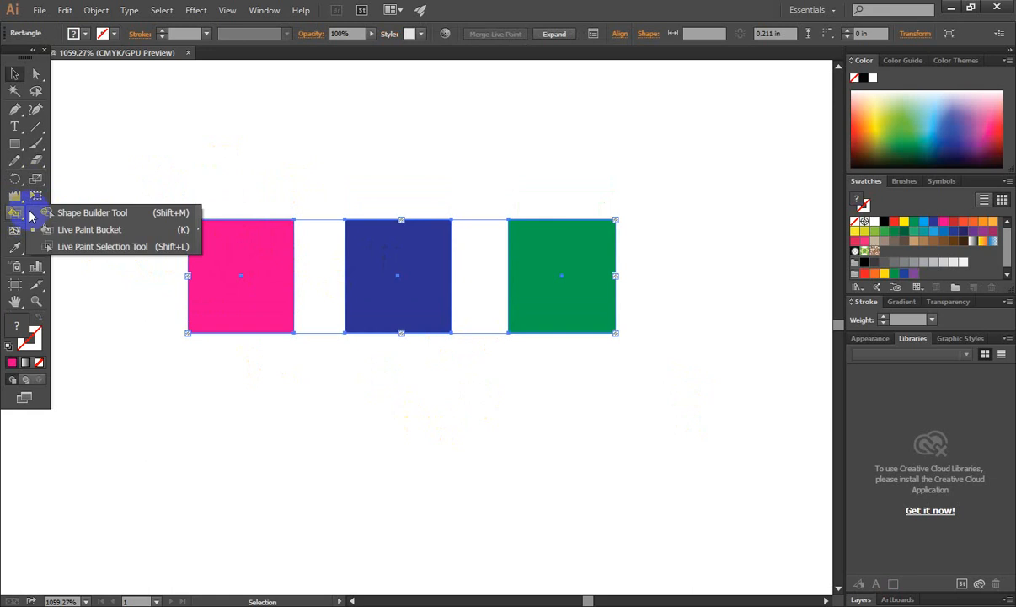
{"action": "left_click", "coordinate": [88, 227]}
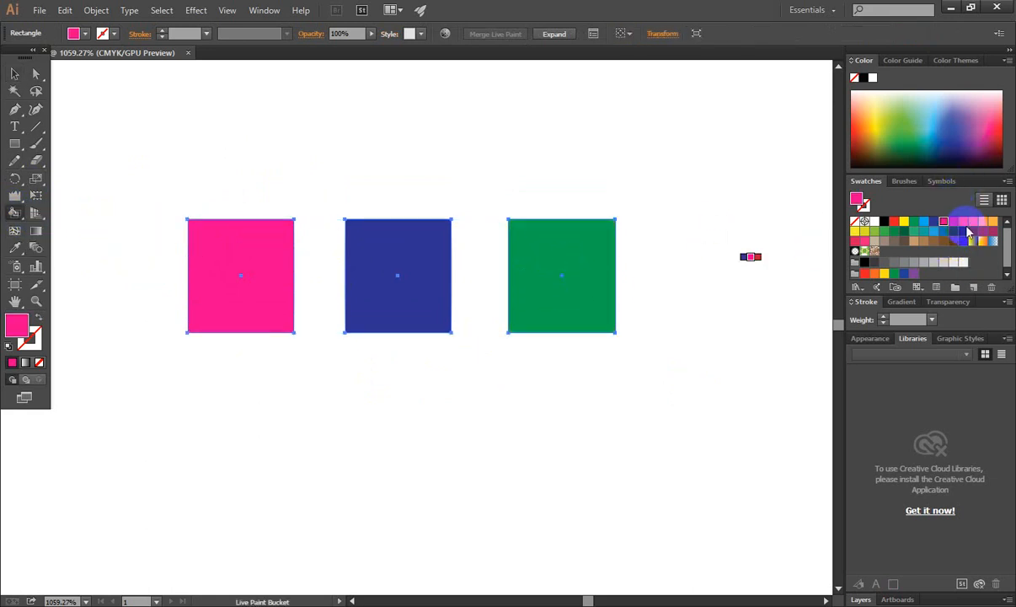
{"action": "left_click", "coordinate": [963, 221]}
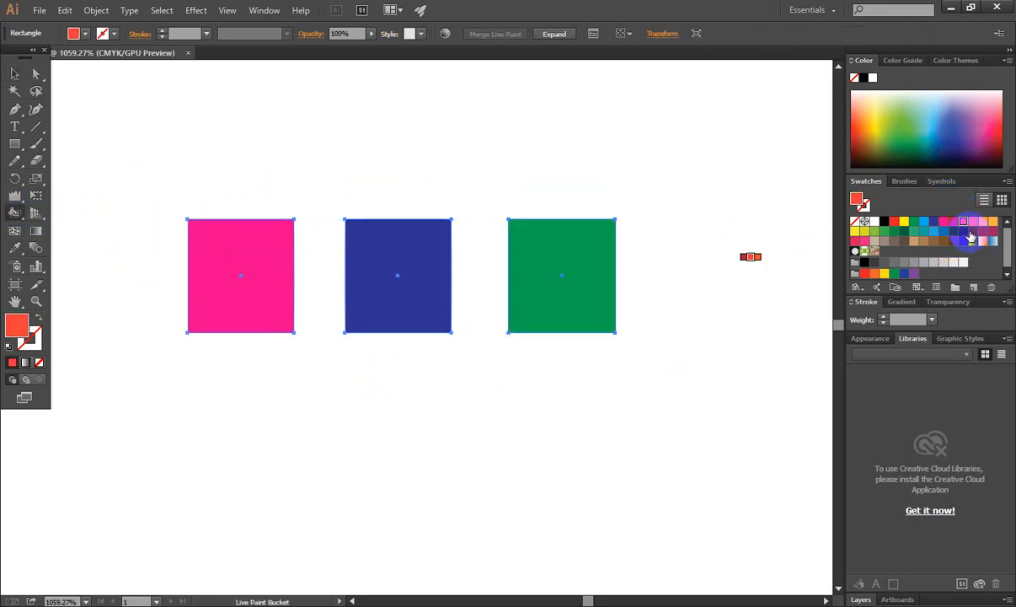
{"action": "left_click", "coordinate": [536, 255]}
{"action": "key", "text": "Right"}
{"action": "key", "text": "Right"}
{"action": "key", "text": "Right"}
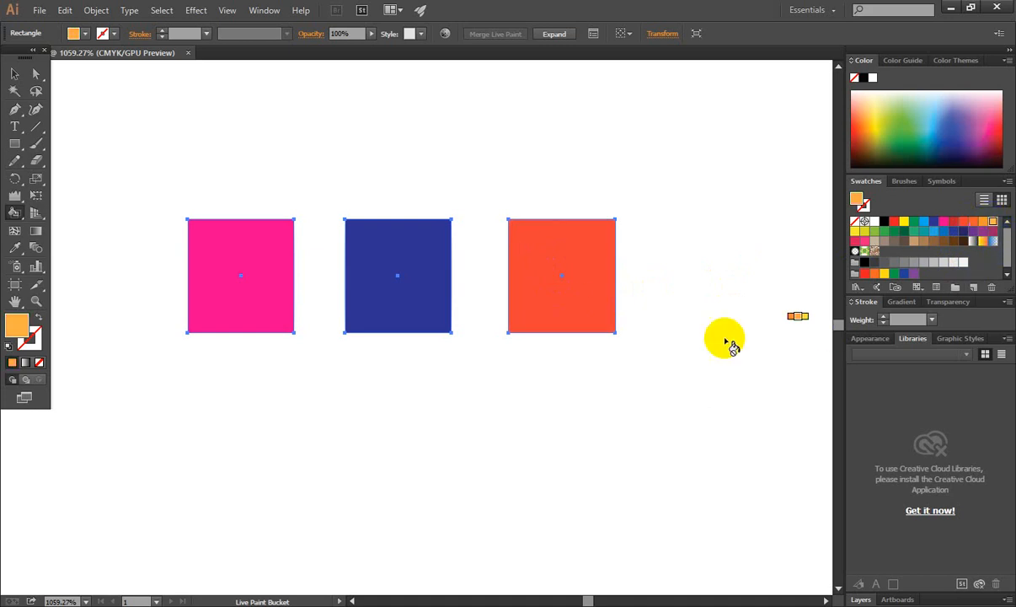
{"action": "left_click", "coordinate": [401, 256]}
{"action": "left_click", "coordinate": [15, 76]}
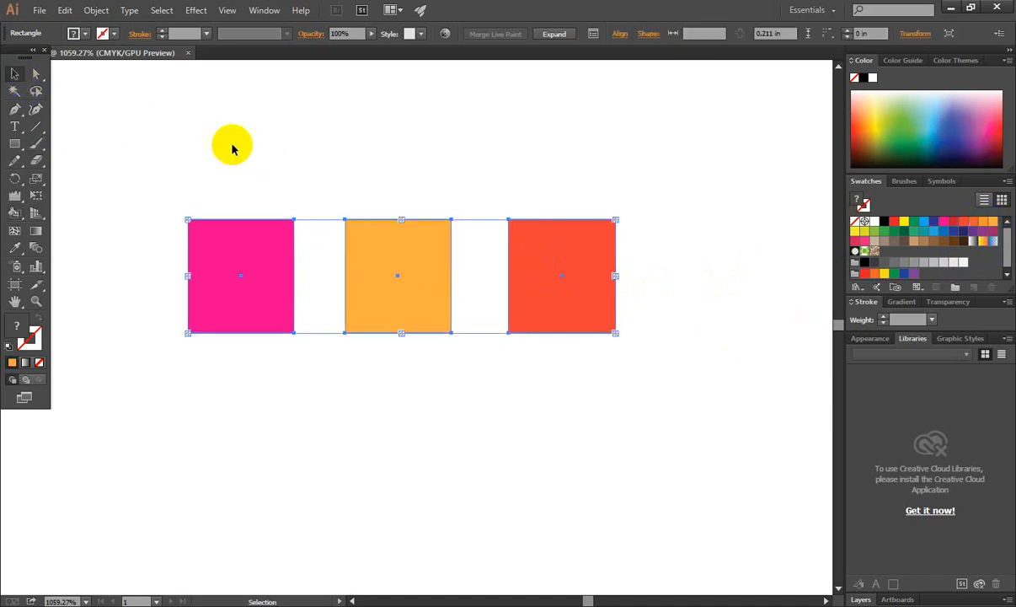
{"action": "left_click", "coordinate": [229, 144]}
Step: Recolor the pink rectangle light blue and the light orange one CMYK Blue using the Live Paint Selection tool
{"action": "left_click", "coordinate": [18, 221]}
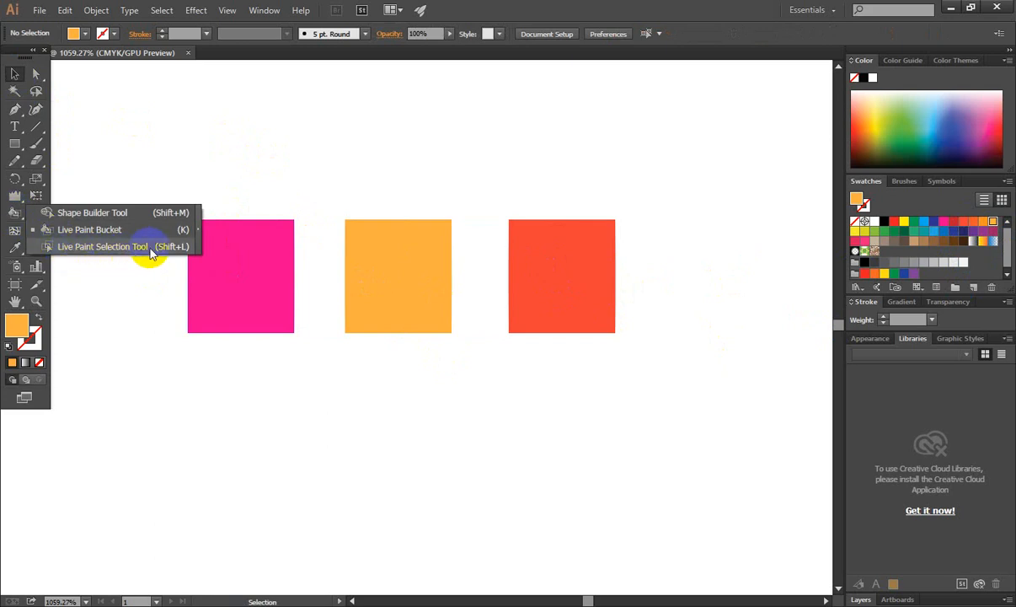
{"action": "left_click_drag", "start_coordinate": [129, 173], "coordinate": [754, 346]}
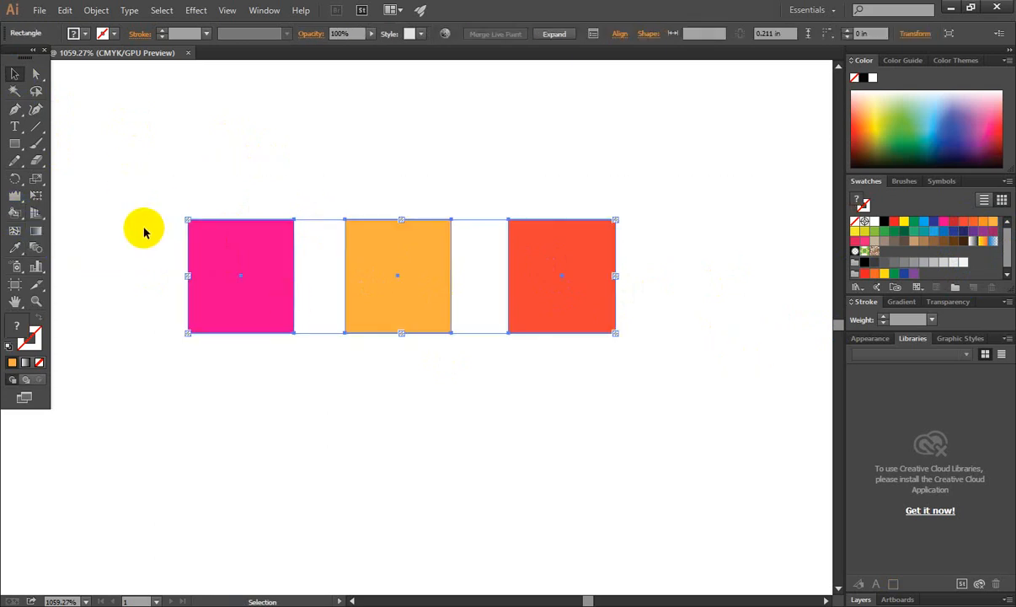
{"action": "left_click", "coordinate": [156, 243]}
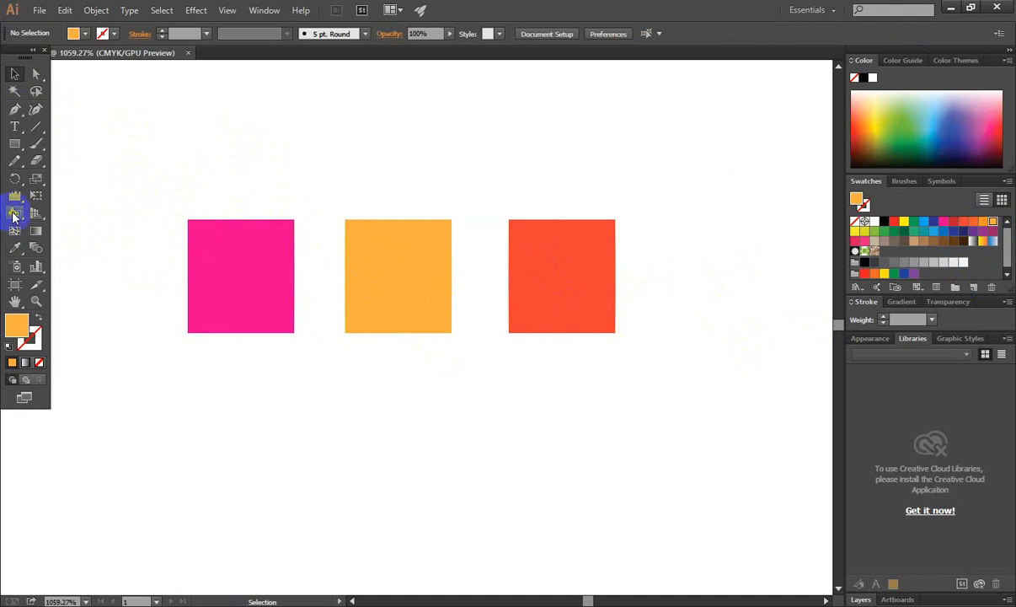
{"action": "mouse_move", "coordinate": [14, 212]}
{"action": "left_mouse_down"}
{"action": "mouse_move", "coordinate": [100, 245]}
{"action": "mouse_move", "coordinate": [90, 252]}
{"action": "mouse_move", "coordinate": [109, 249]}
{"action": "left_mouse_up"}
{"action": "left_click", "coordinate": [260, 255]}
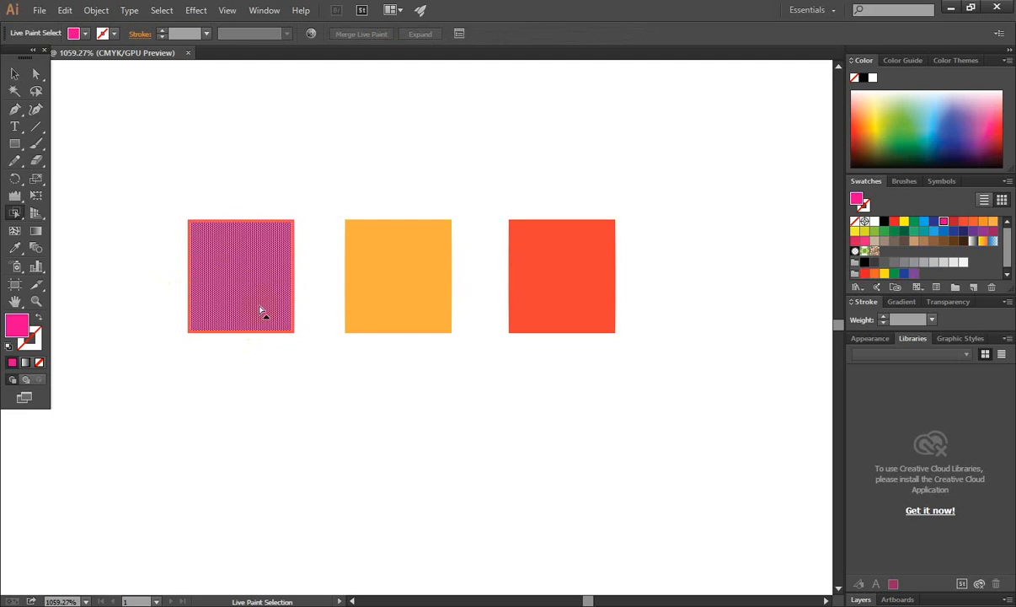
{"action": "left_click", "coordinate": [924, 222]}
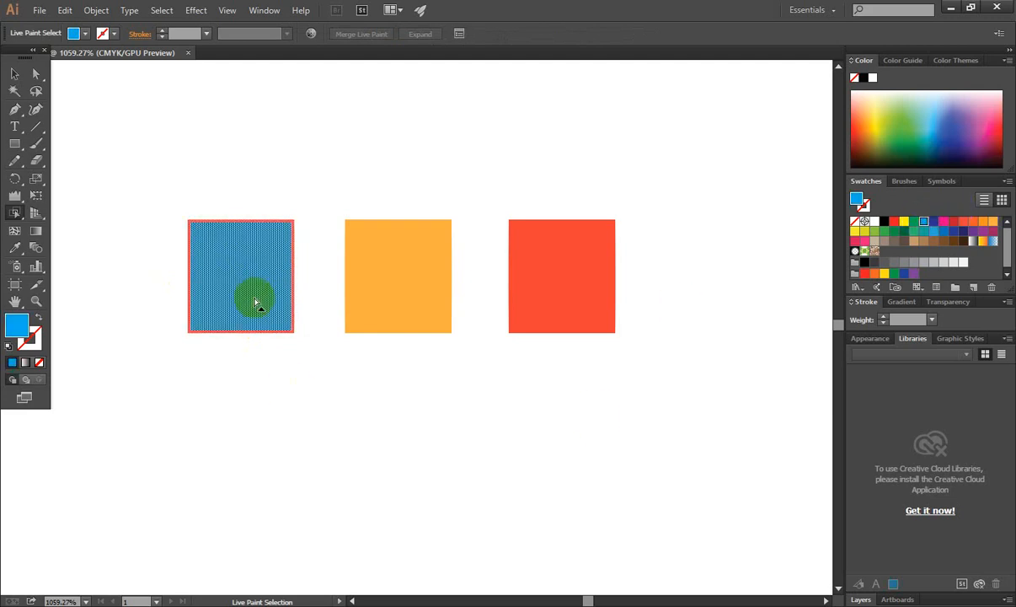
{"action": "left_click", "coordinate": [417, 291]}
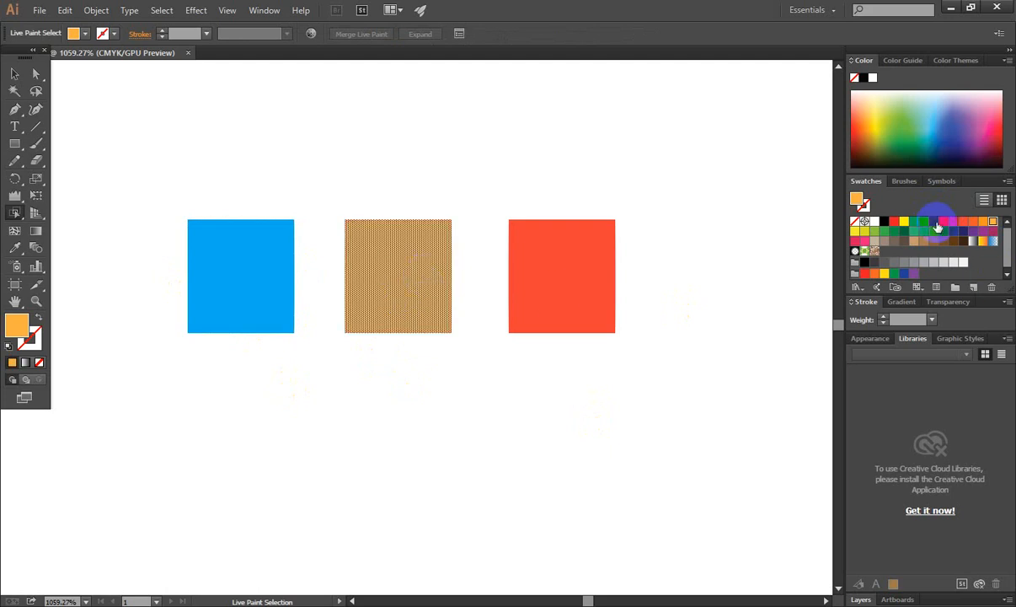
{"action": "left_click", "coordinate": [921, 241]}
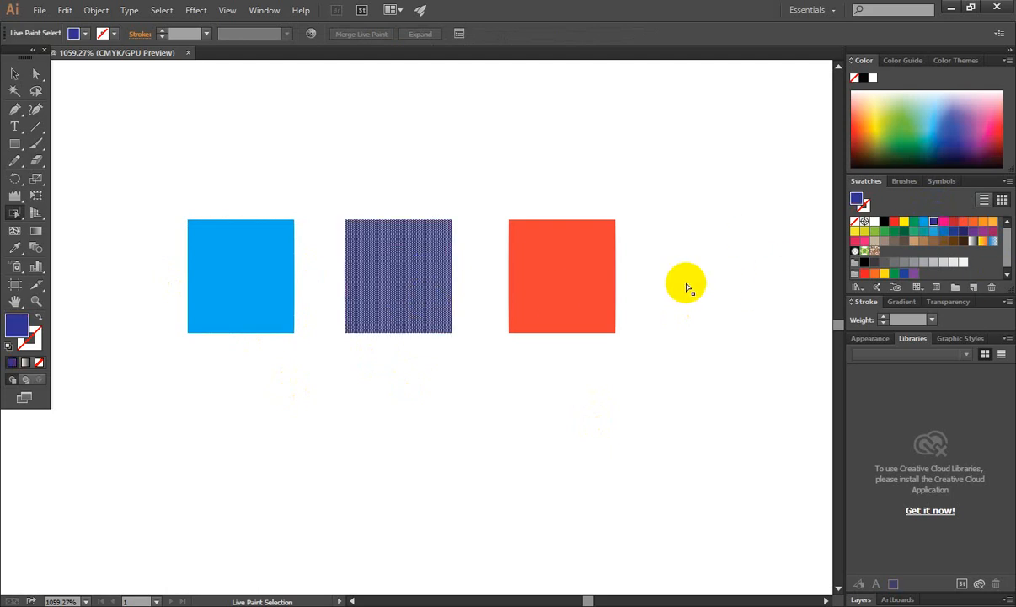
Step: Recolor the orange-red rectangle red and the middle blue rectangle black using the Live Paint Selection tool
{"action": "left_click", "coordinate": [12, 215]}
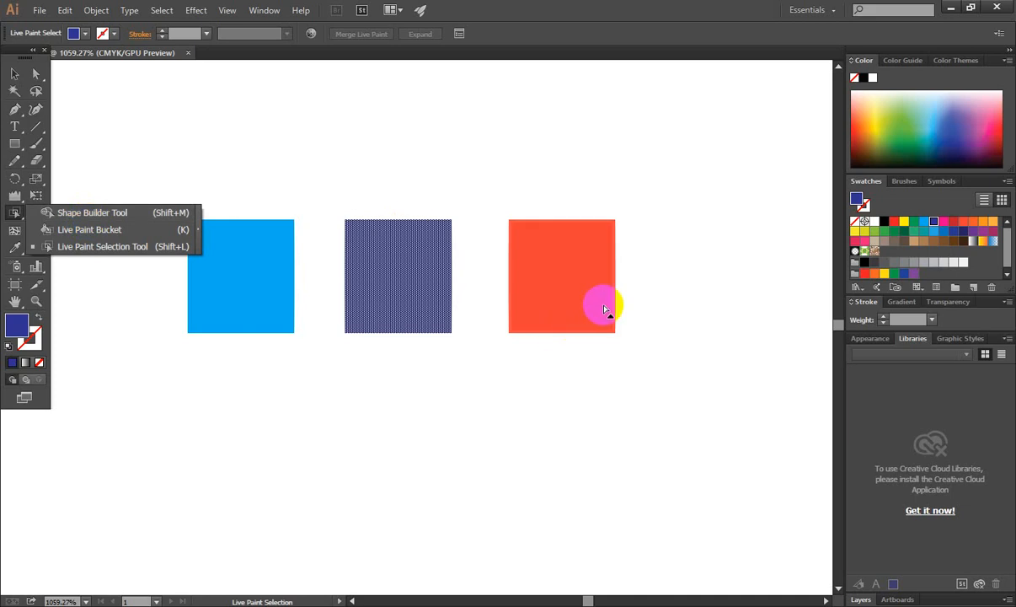
{"action": "left_click", "coordinate": [560, 272]}
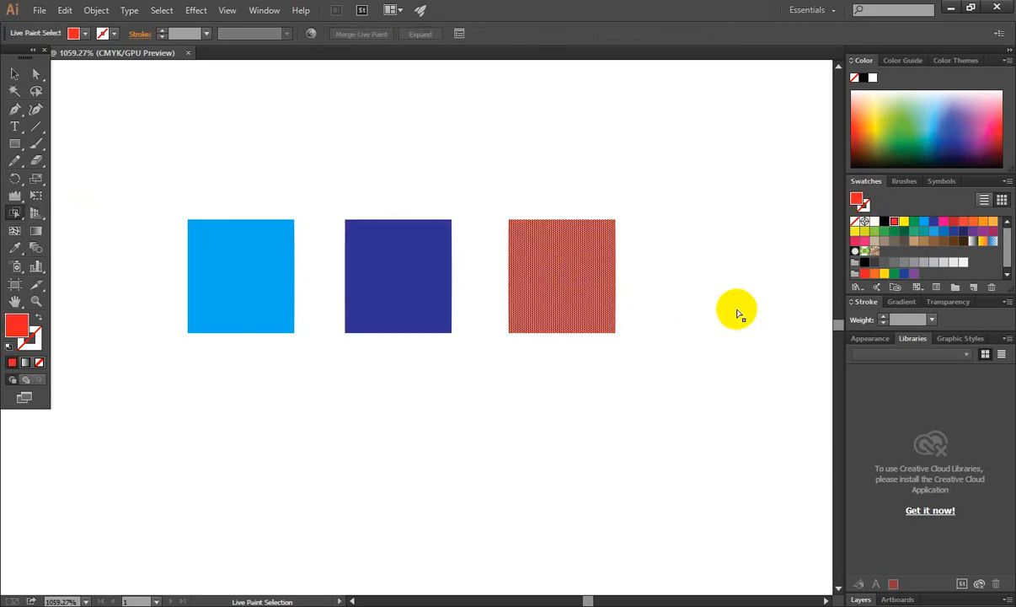
{"action": "left_click", "coordinate": [386, 282]}
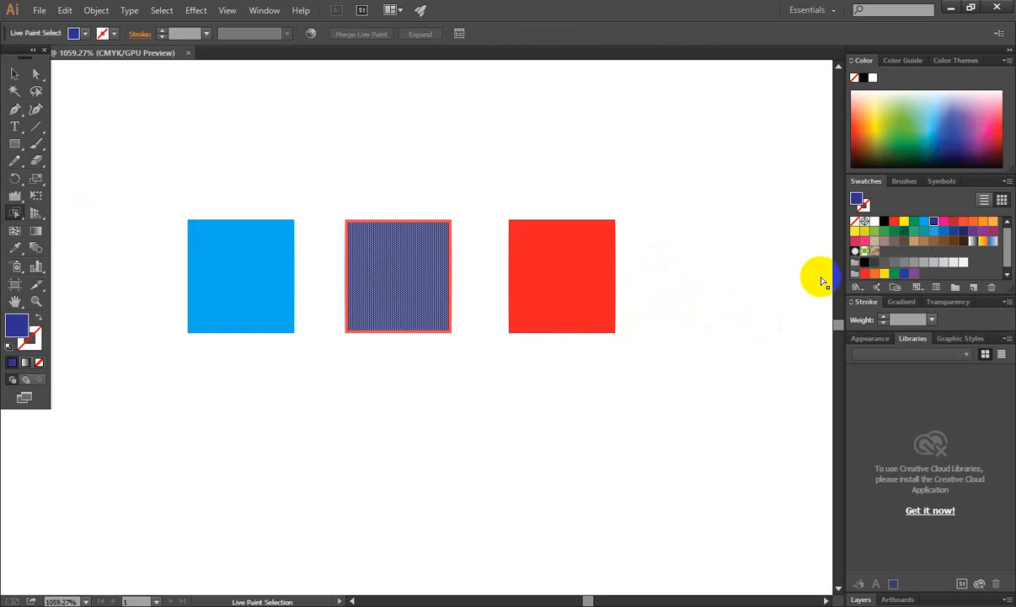
{"action": "left_click", "coordinate": [884, 221]}
Step: Recolor the light blue rectangle CMYK Blue with the Live Paint Selection tool and deselect it
{"action": "left_click", "coordinate": [234, 279]}
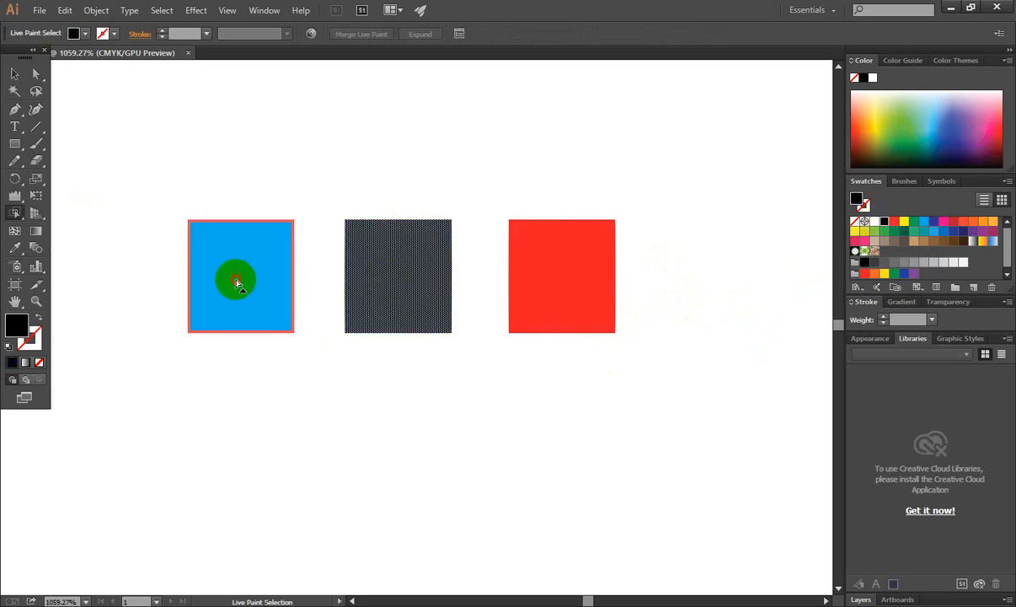
{"action": "left_click", "coordinate": [936, 222]}
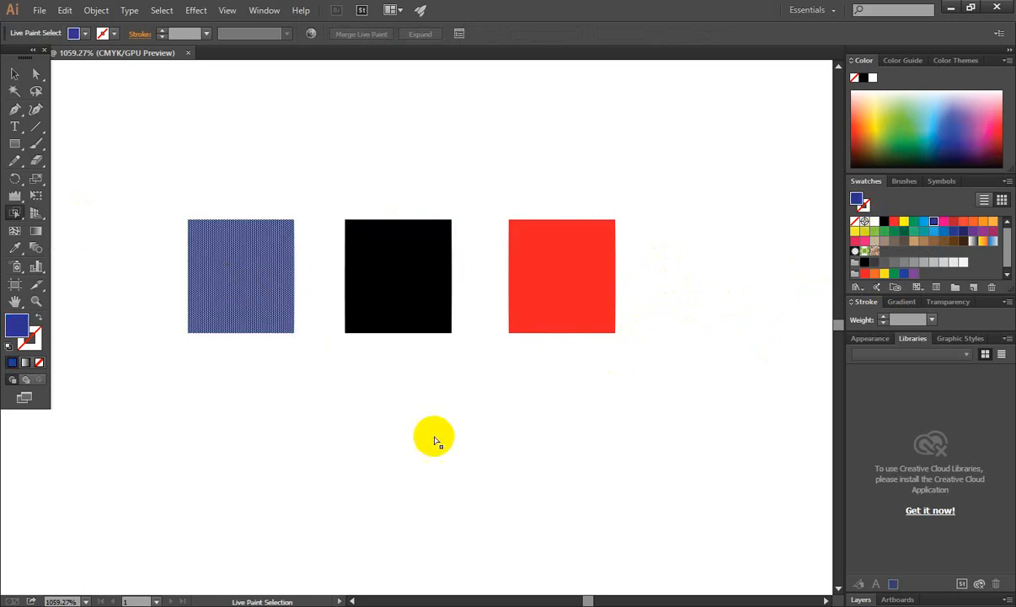
{"action": "left_click", "coordinate": [460, 424]}
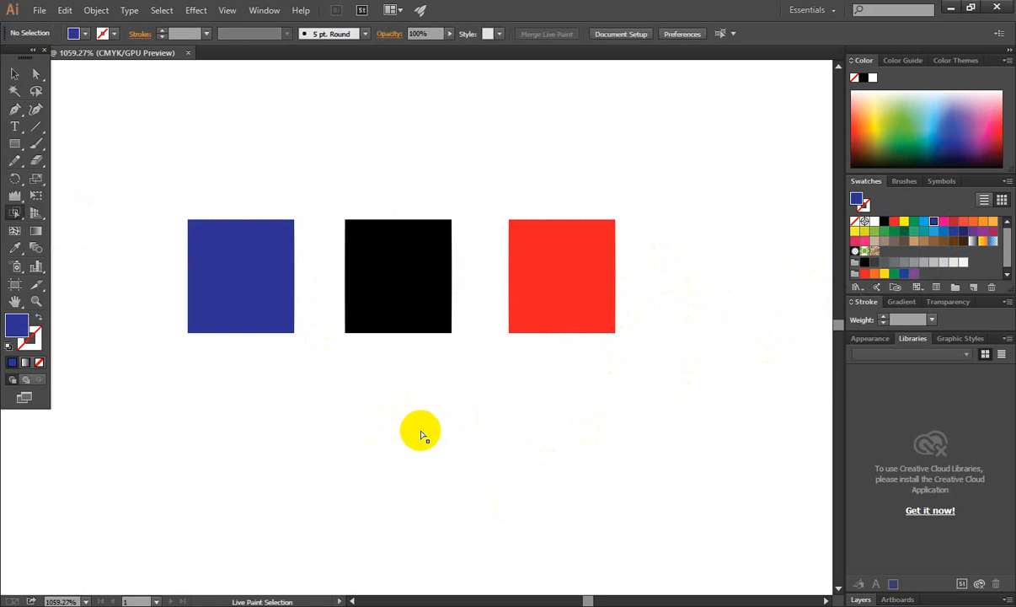